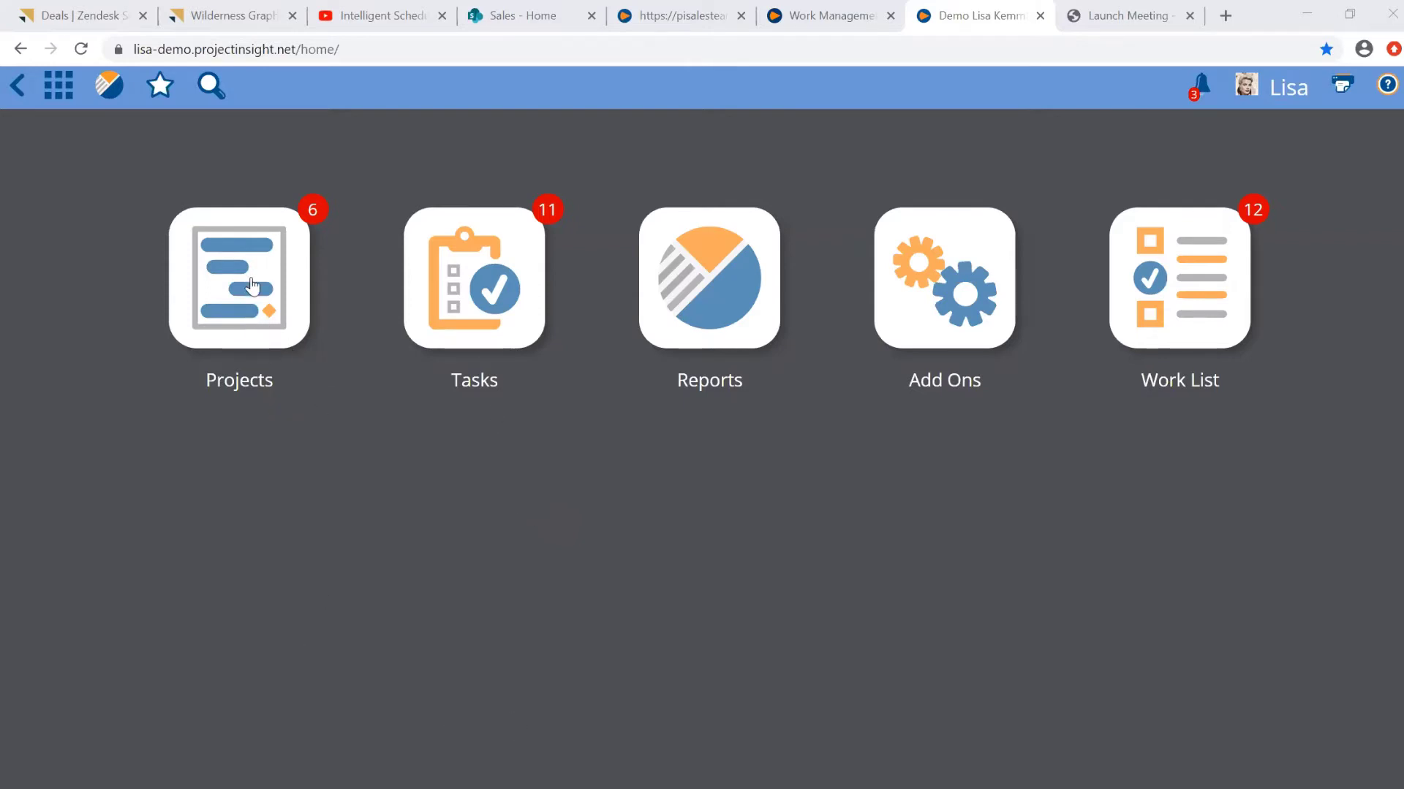
# Create a project named "Test Proj Developmet MS Proj 3" in Planning status with scheduled start date 6/25/2020, and save it.
pyautogui.click(254, 285)
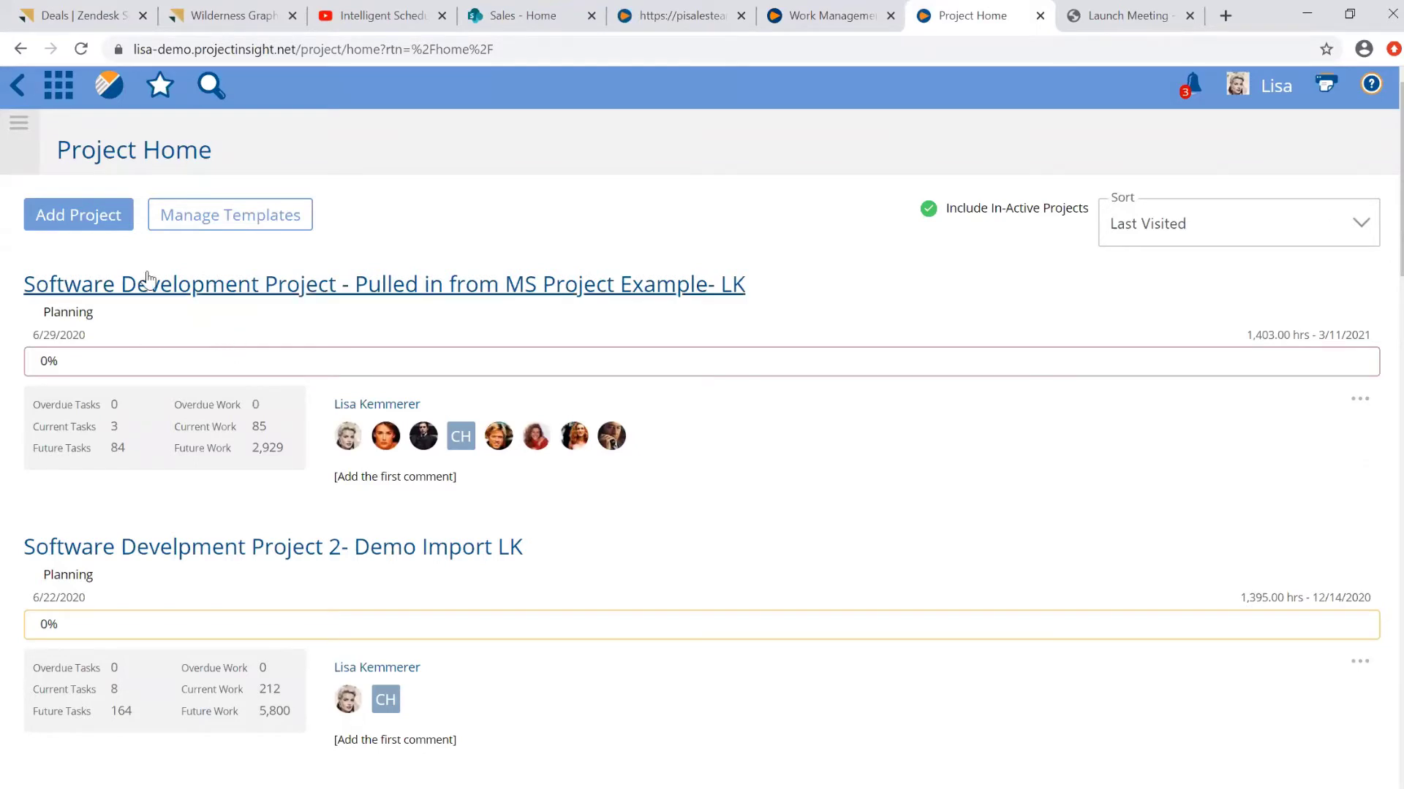
pyautogui.click(103, 227)
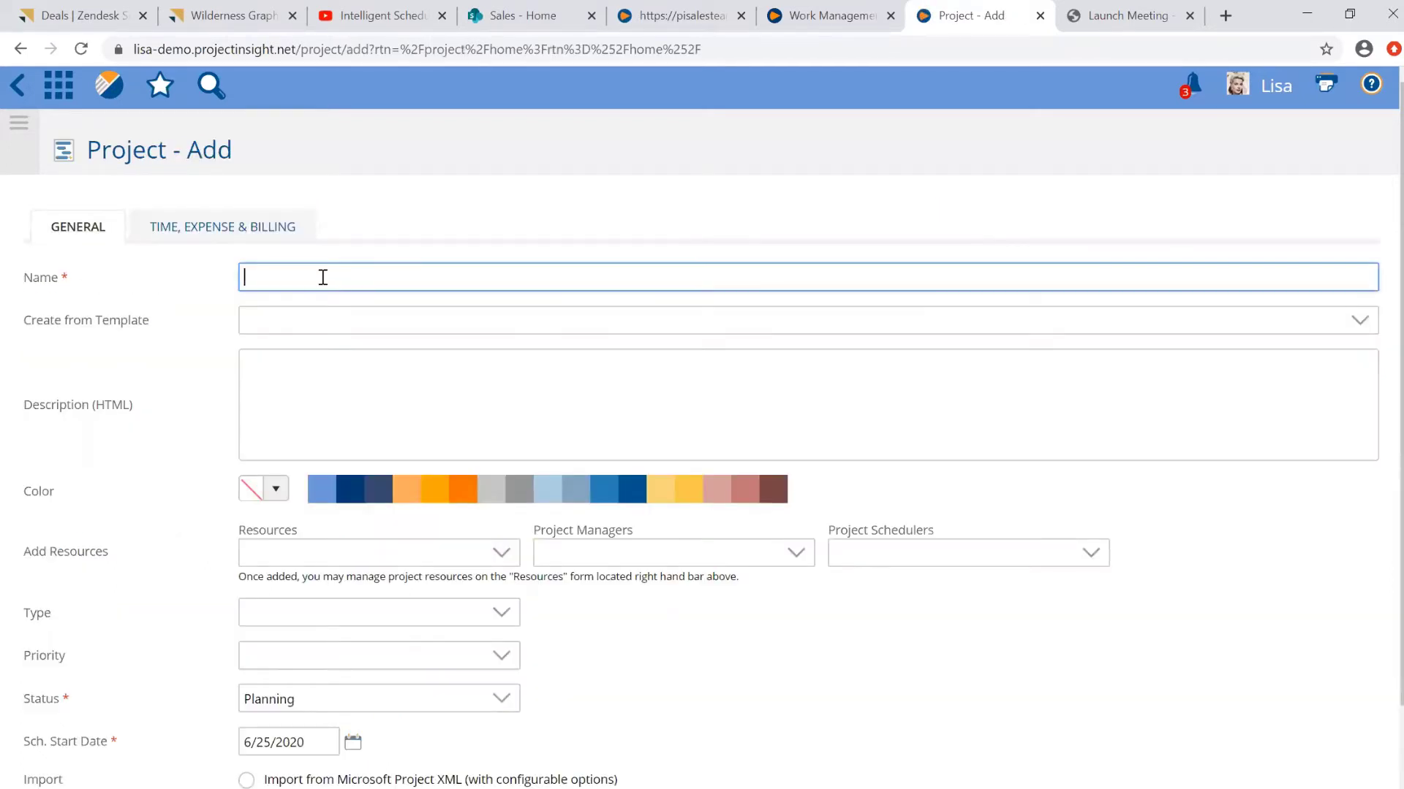
pyautogui.write('T')
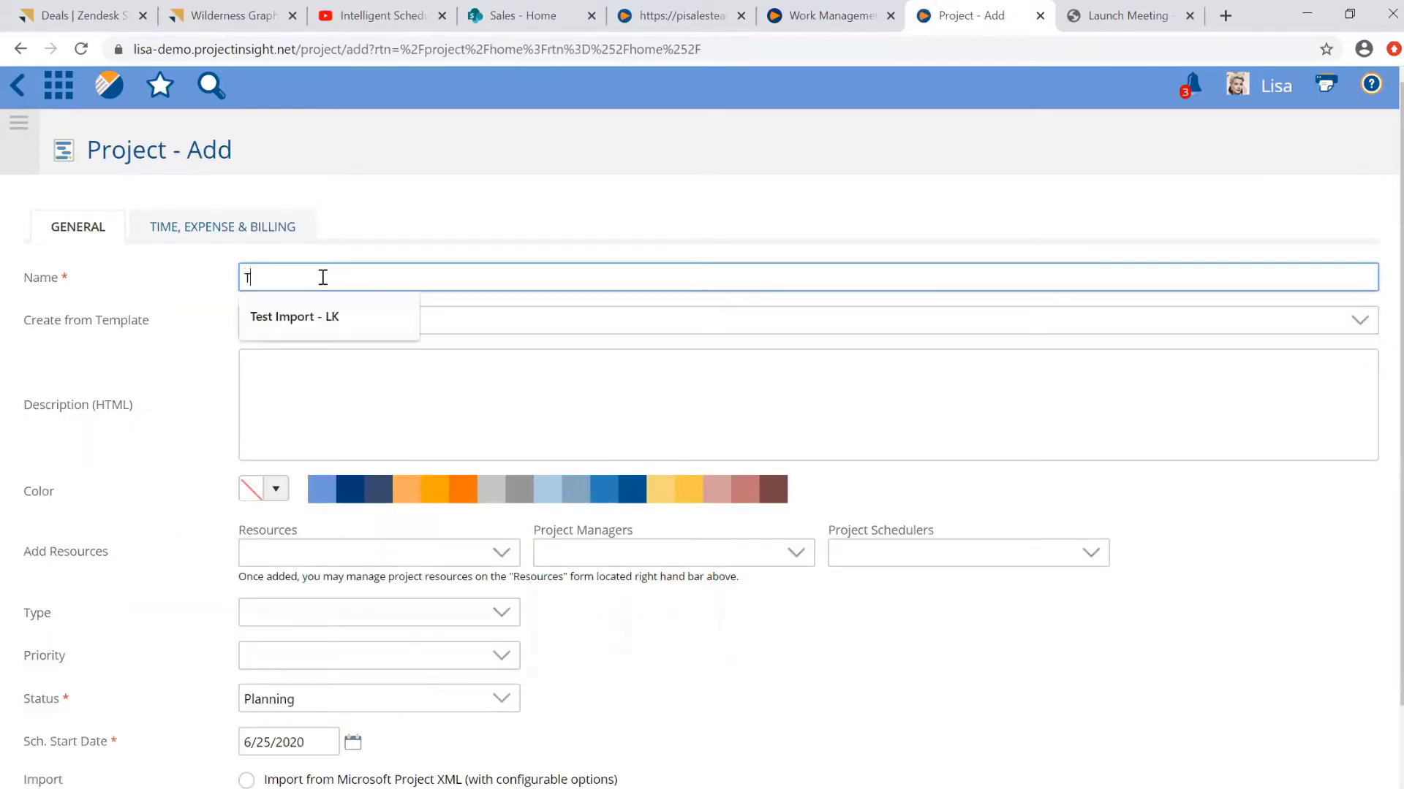
pyautogui.write('est PRoje')
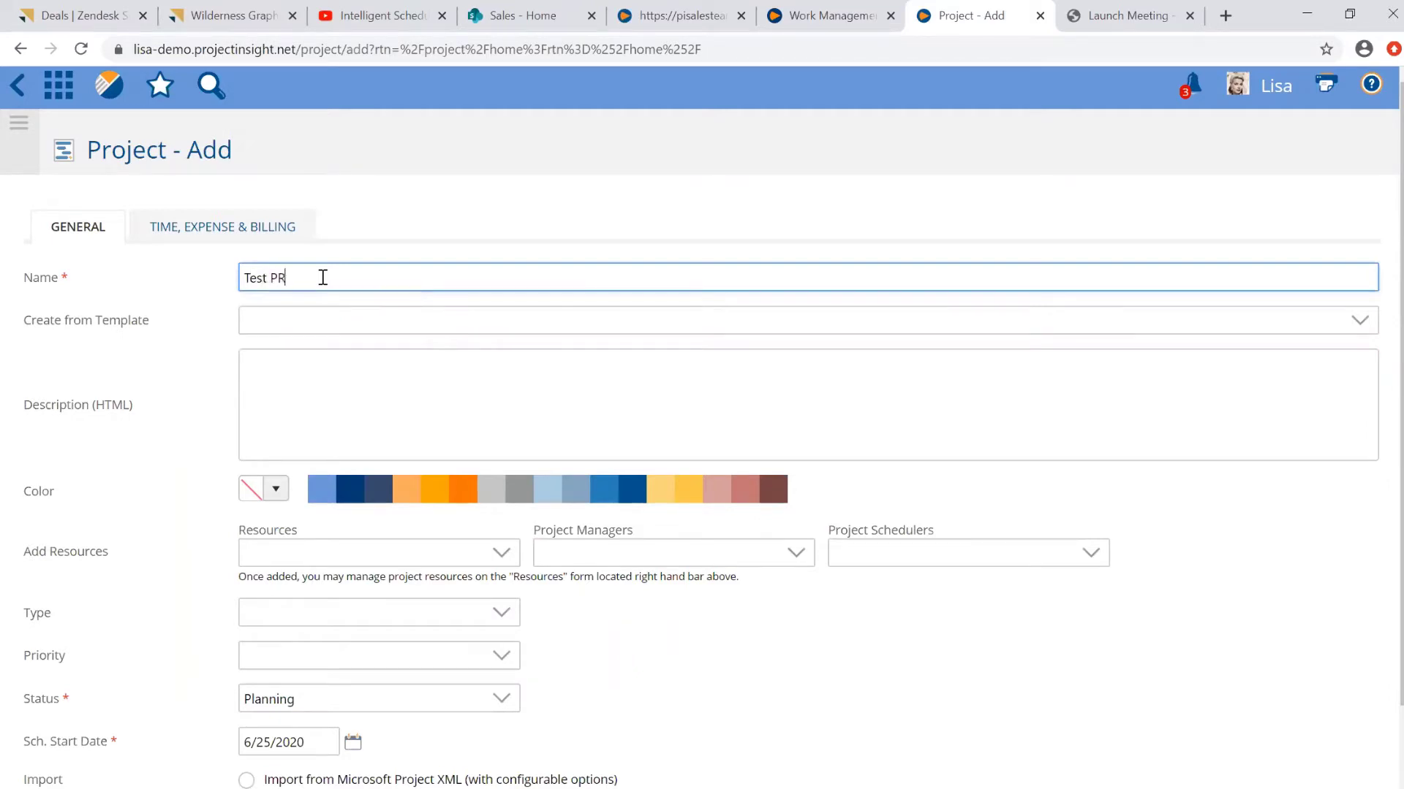
pyautogui.press('BackSpace')
pyautogui.press('BackSpace')
pyautogui.press('BackSpace')
pyautogui.press('BackSpace')
pyautogui.write('roj Developmet MS Proj')
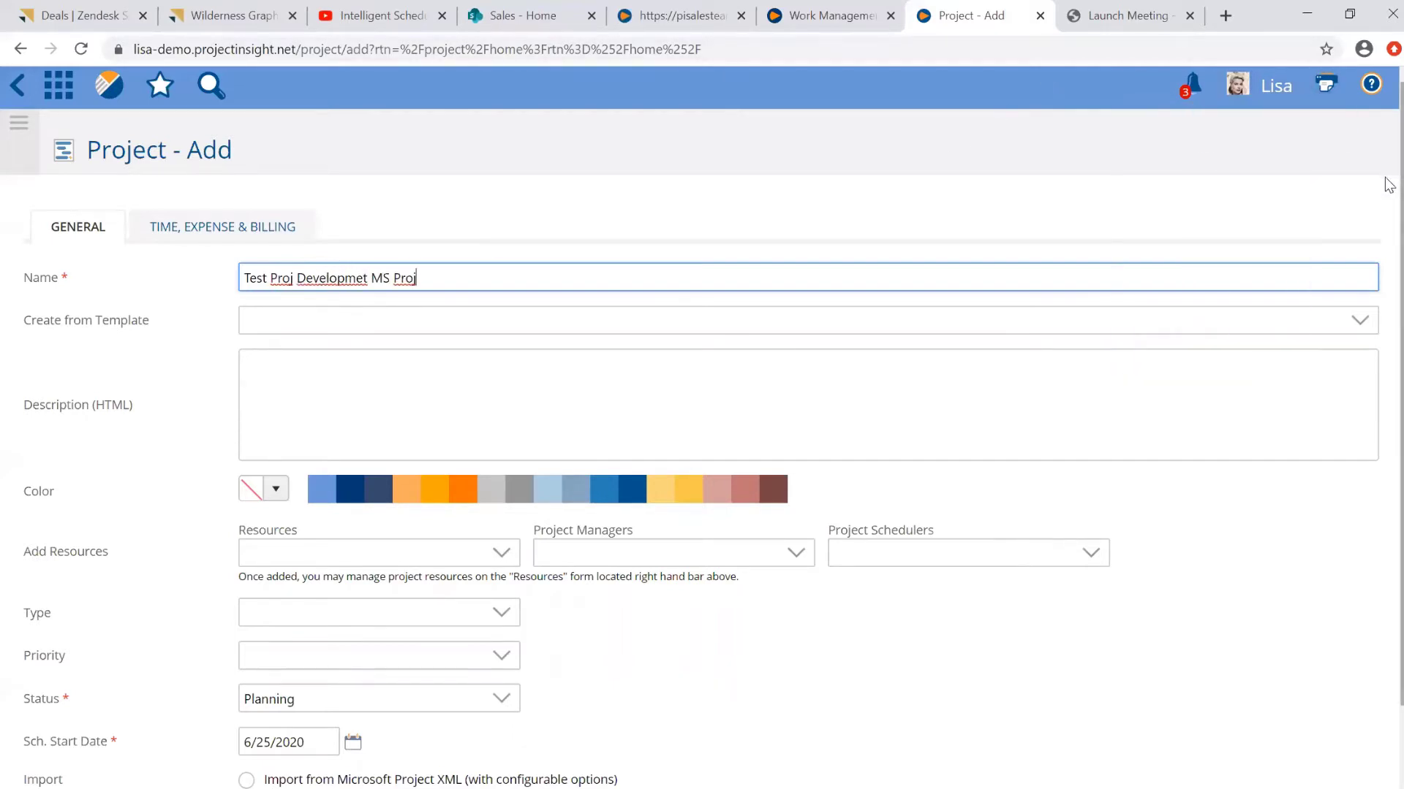
pyautogui.scroll(-1, 1389, 198)
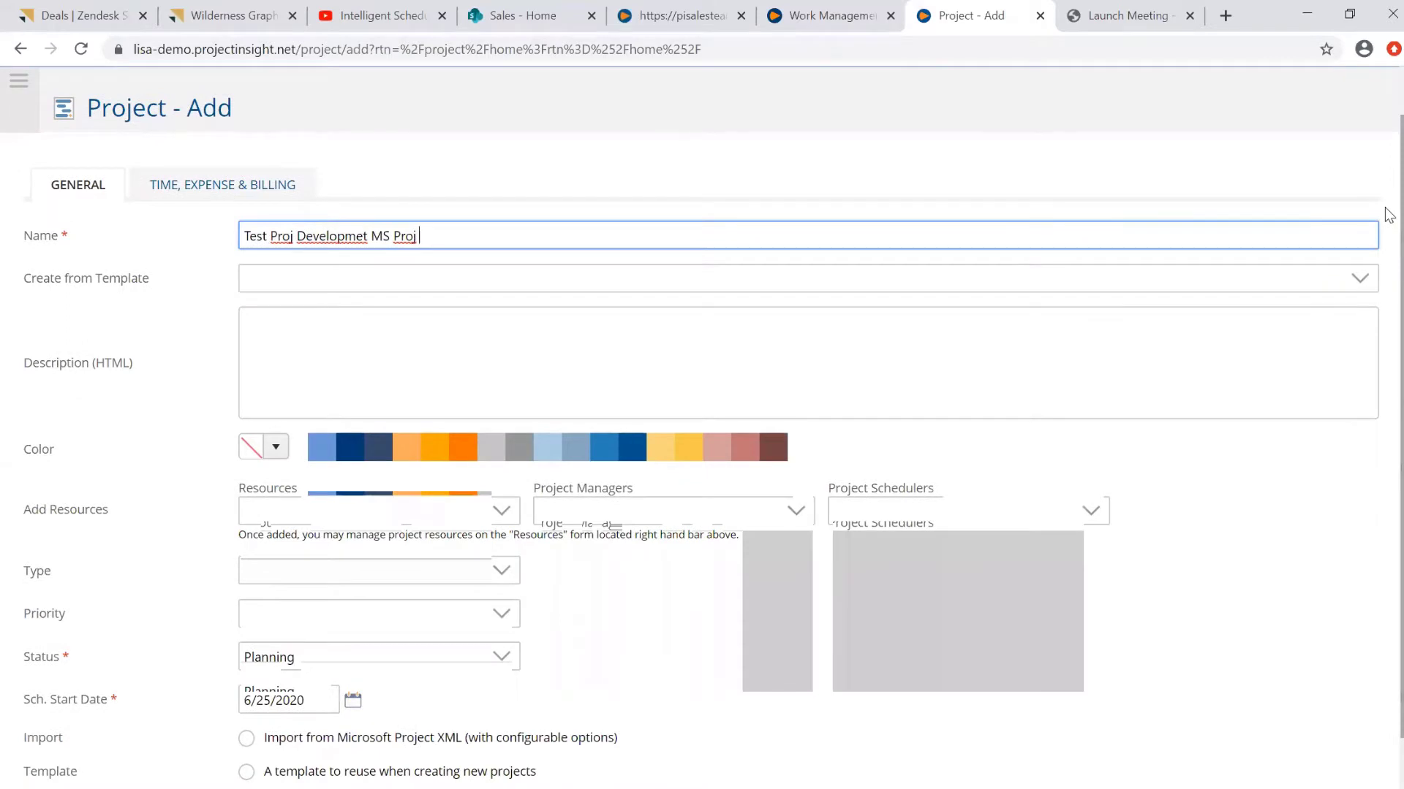
pyautogui.write('3')
pyautogui.scroll(-1, 1389, 577)
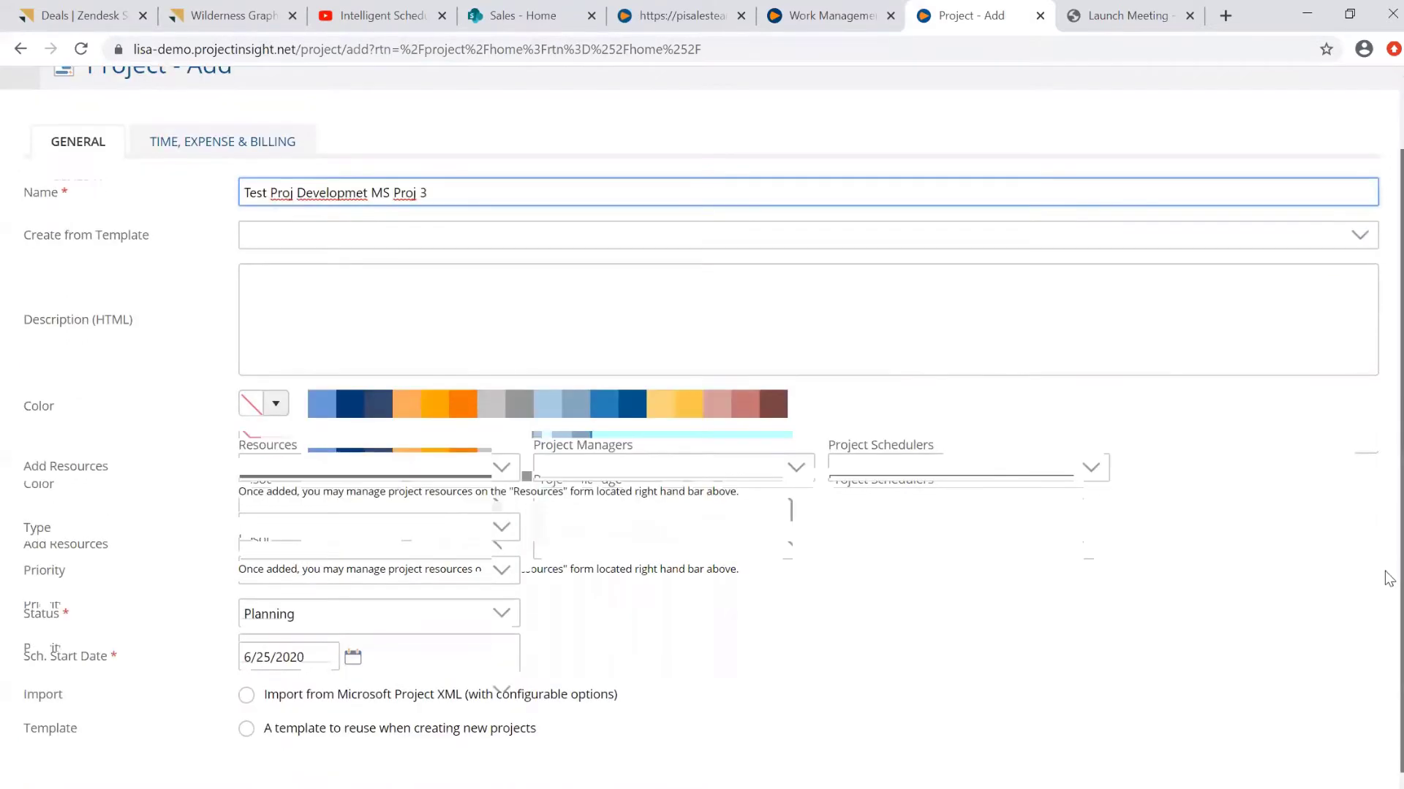
pyautogui.scroll(-2, 1314, 625)
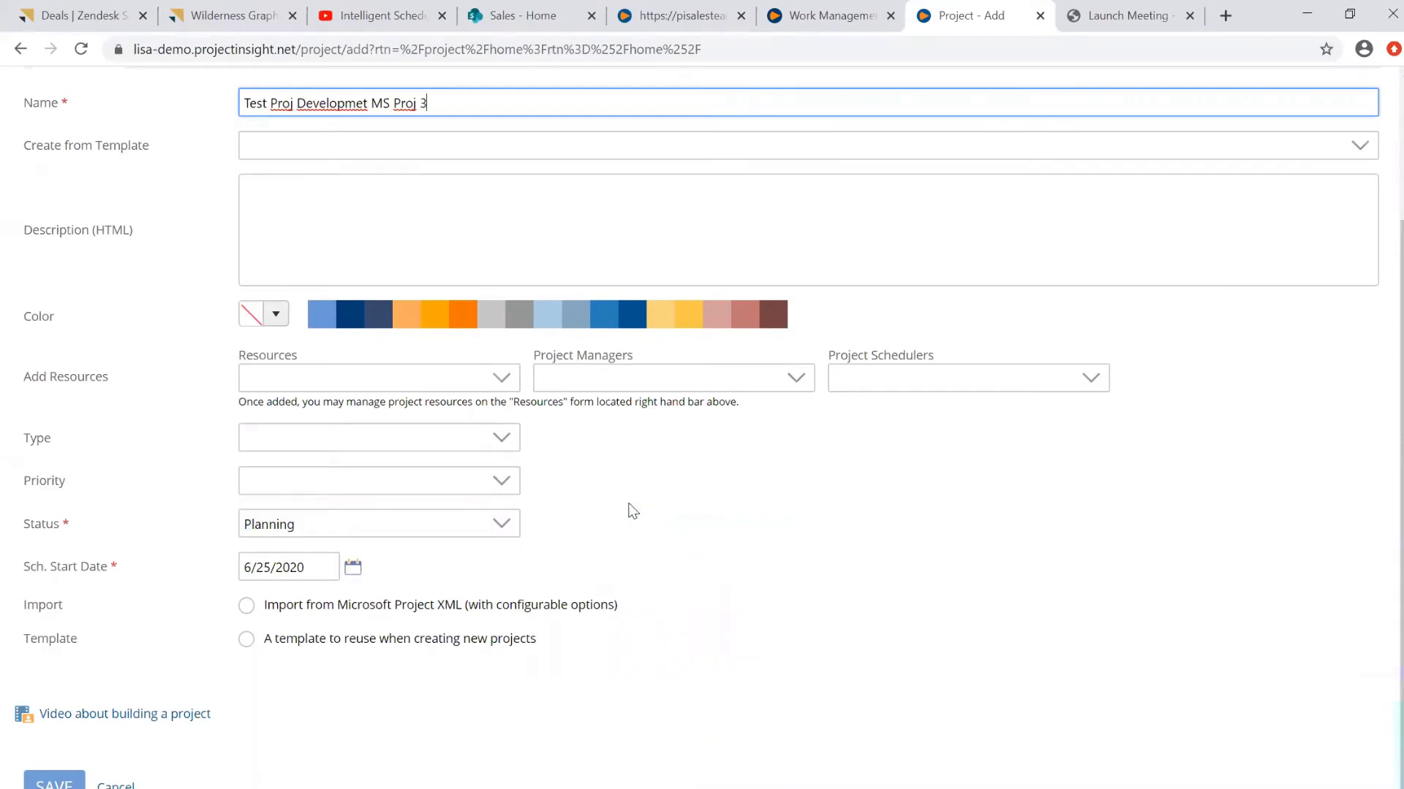
pyautogui.click(70, 784)
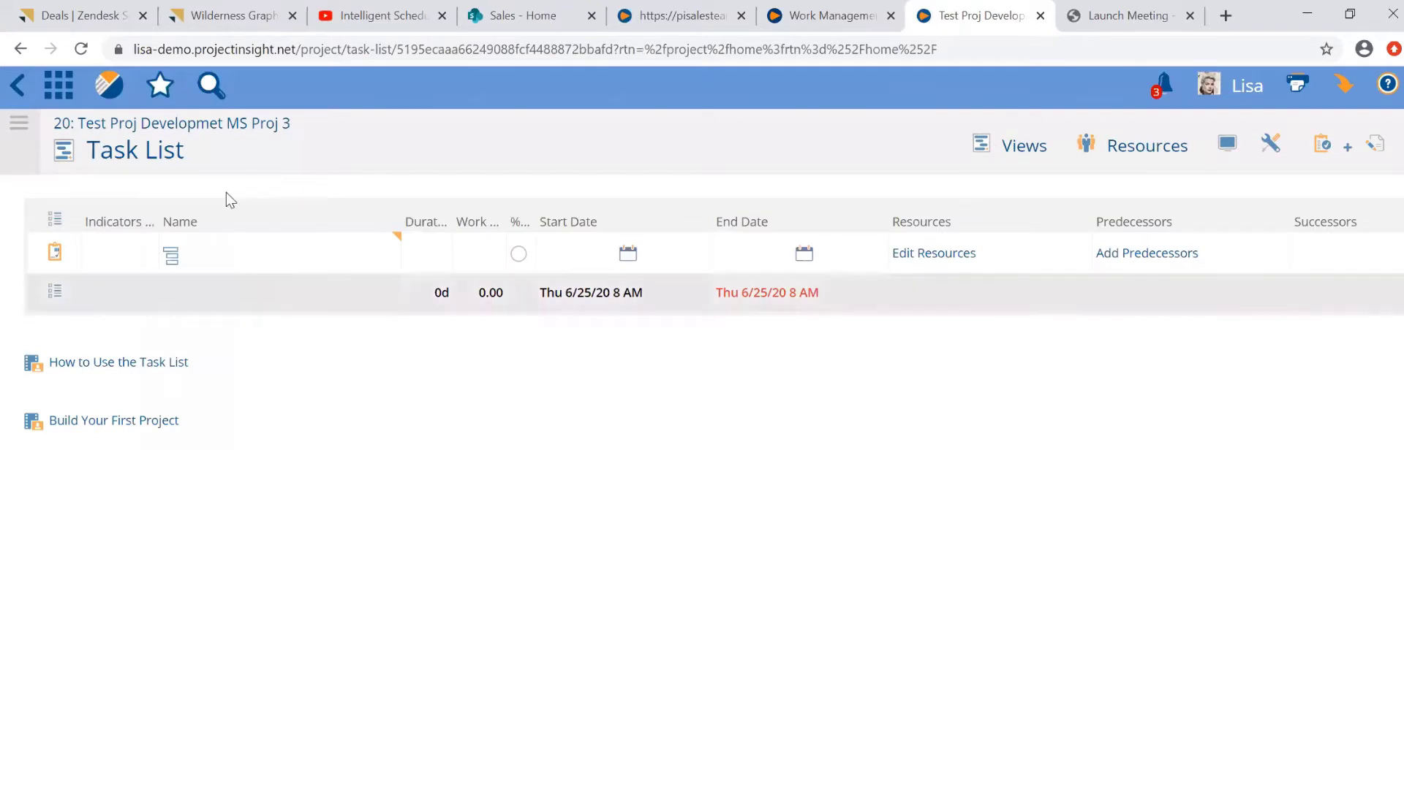
# Edit the new project to enable import from Microsoft Project XML with configurable options, and save it.
pyautogui.click(203, 134)
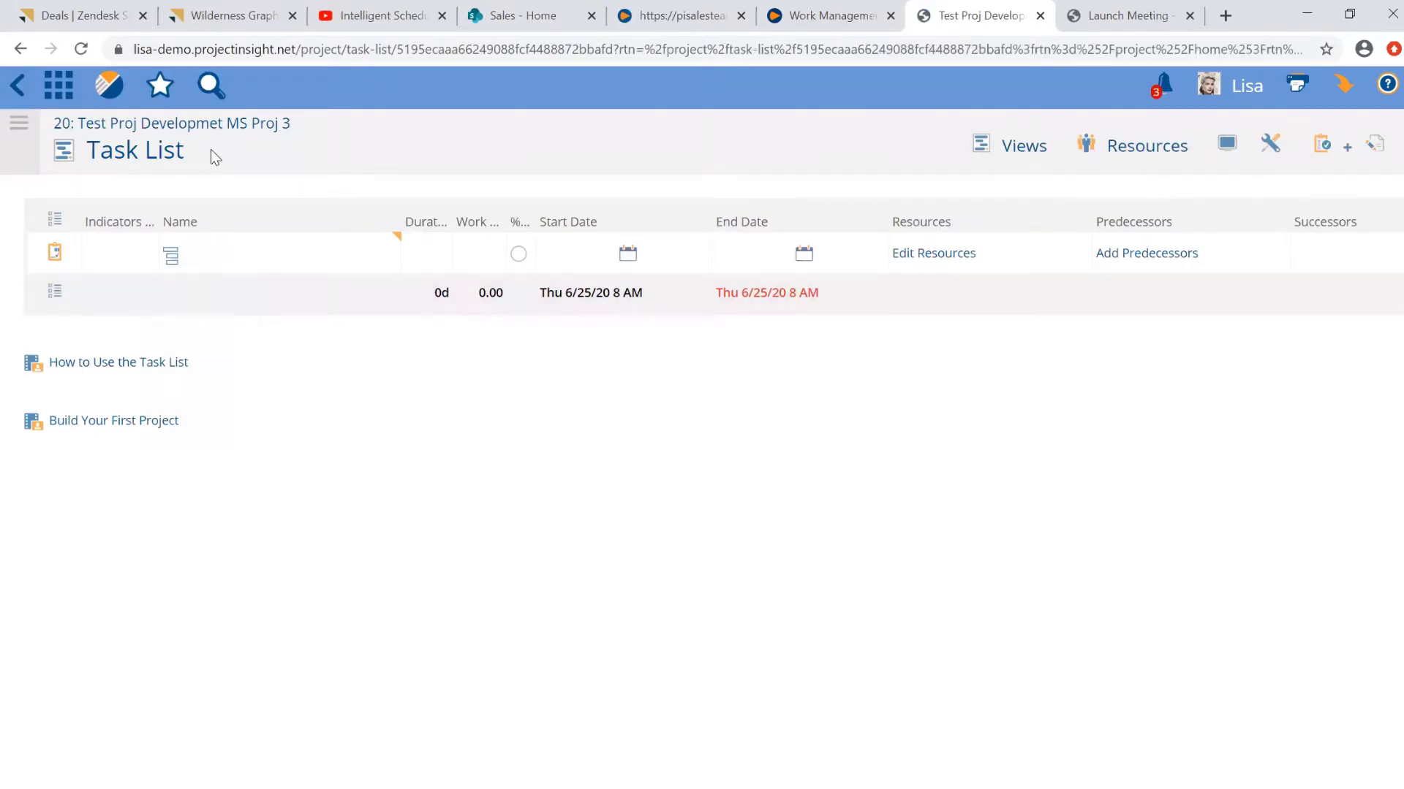
pyautogui.click(224, 134)
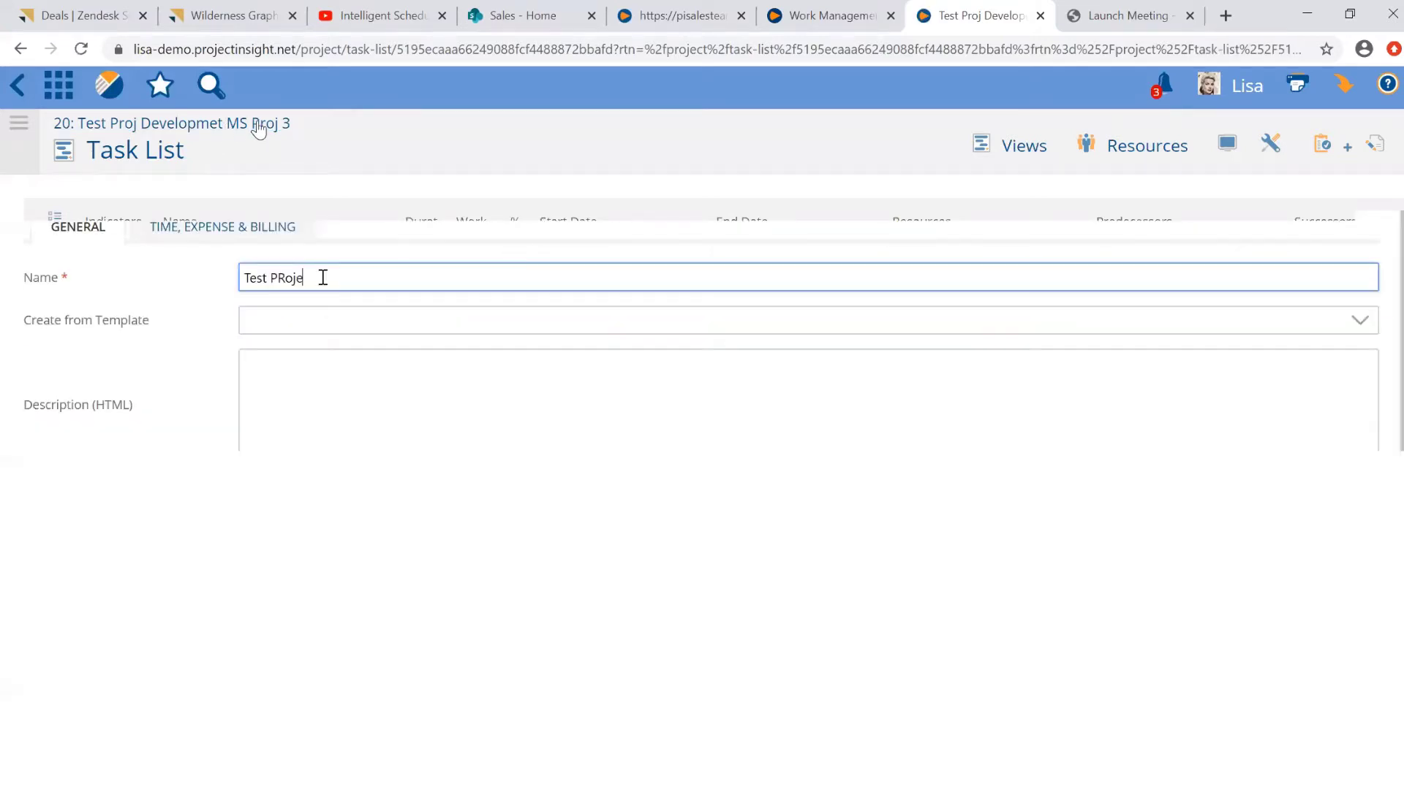
pyautogui.moveTo(1208, 148)
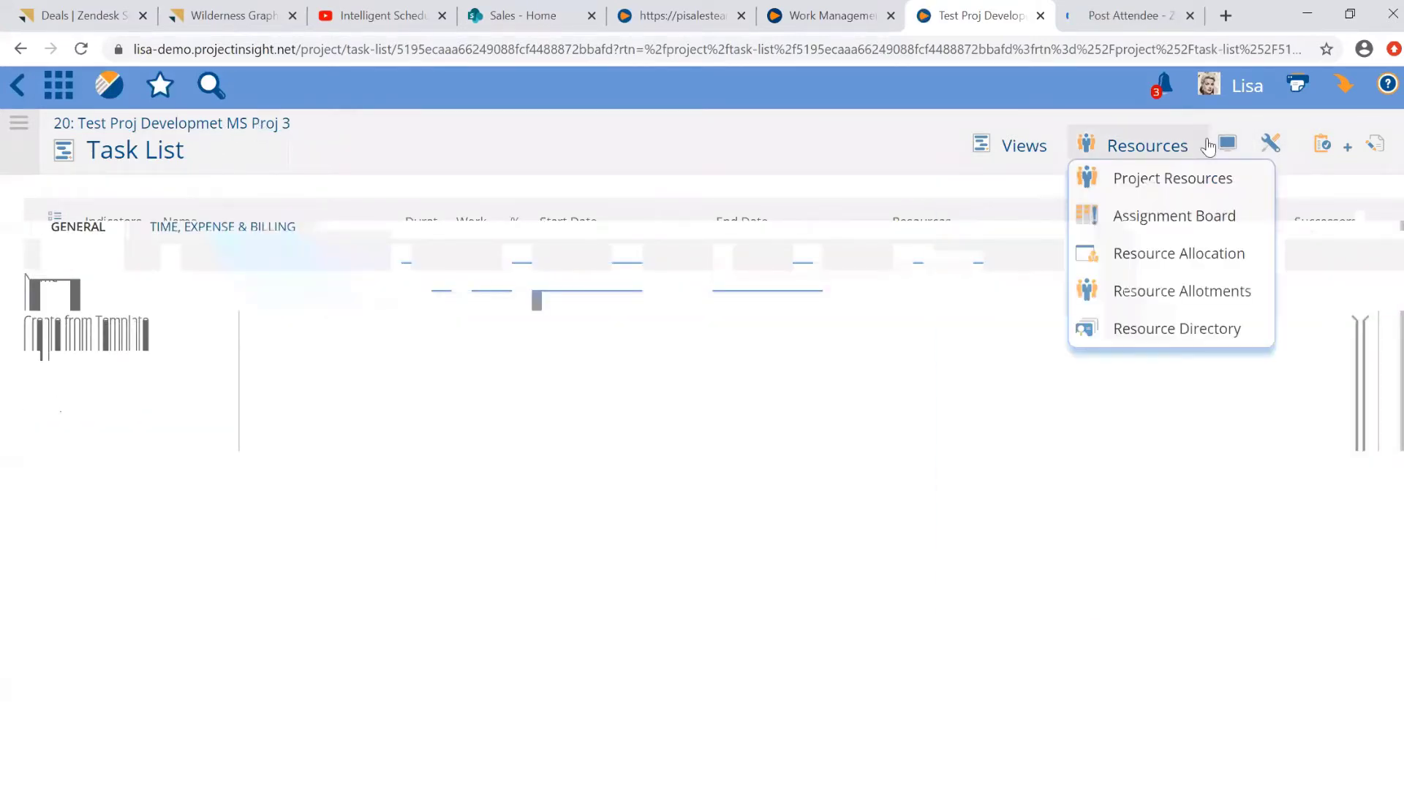
pyautogui.moveTo(1270, 144)
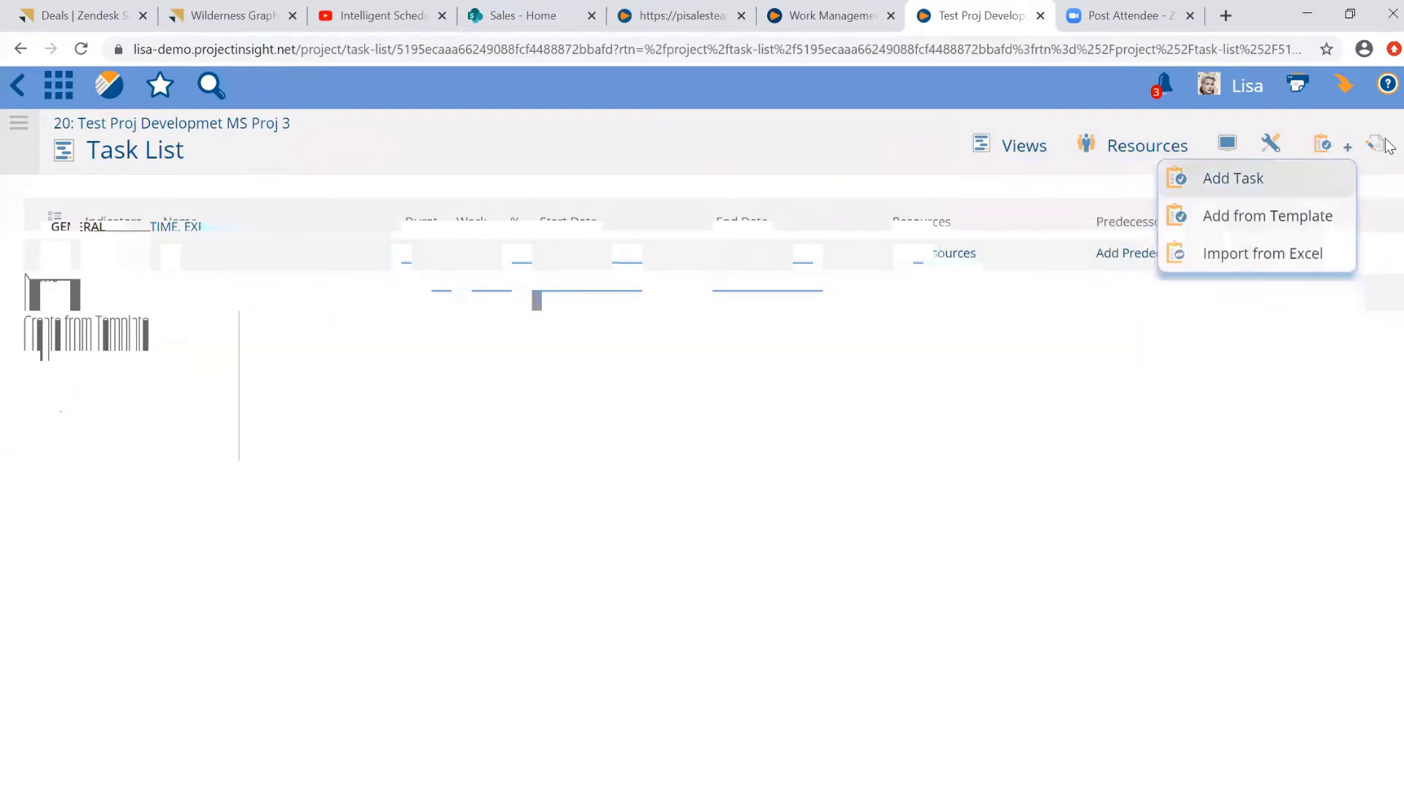
pyautogui.click(1294, 178)
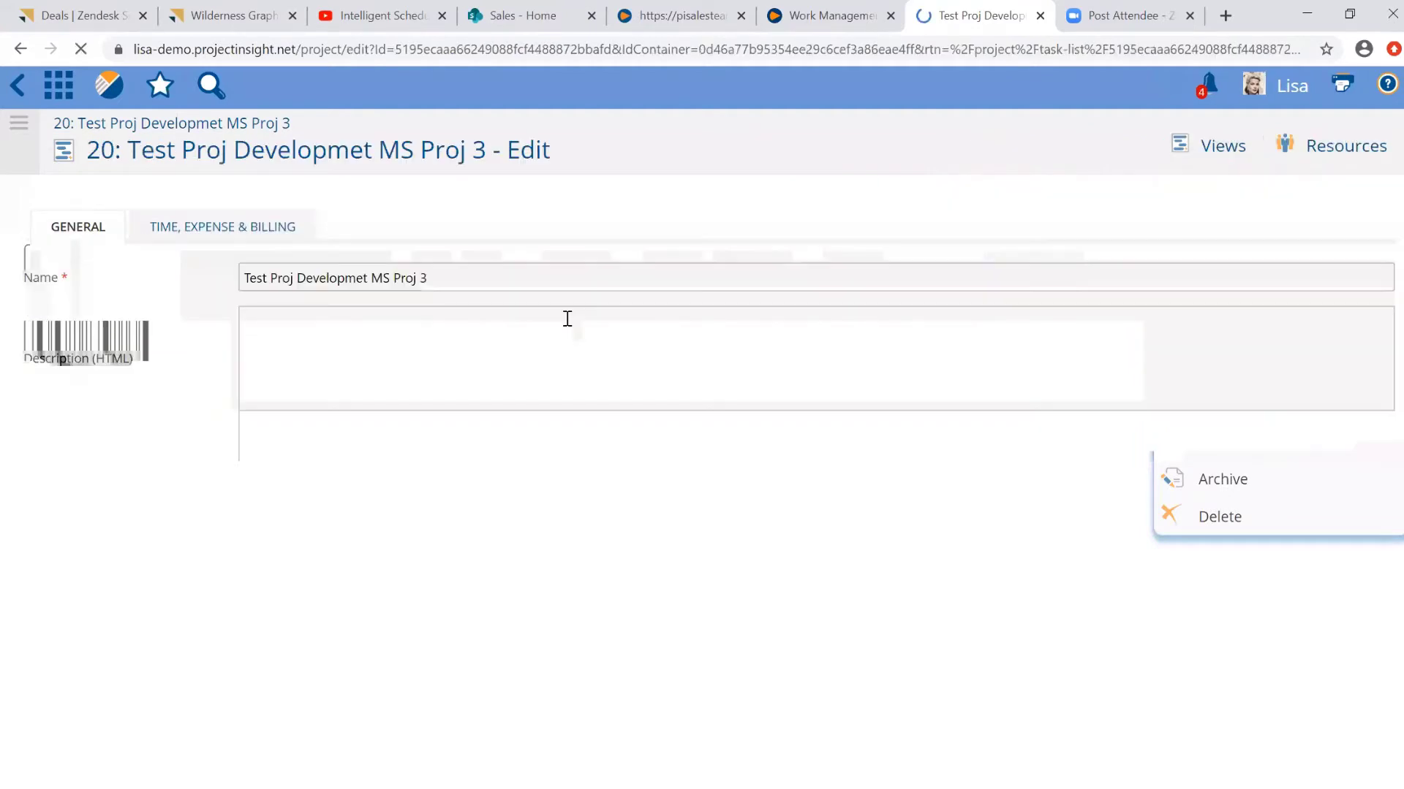
pyautogui.scroll(-2, 971, 533)
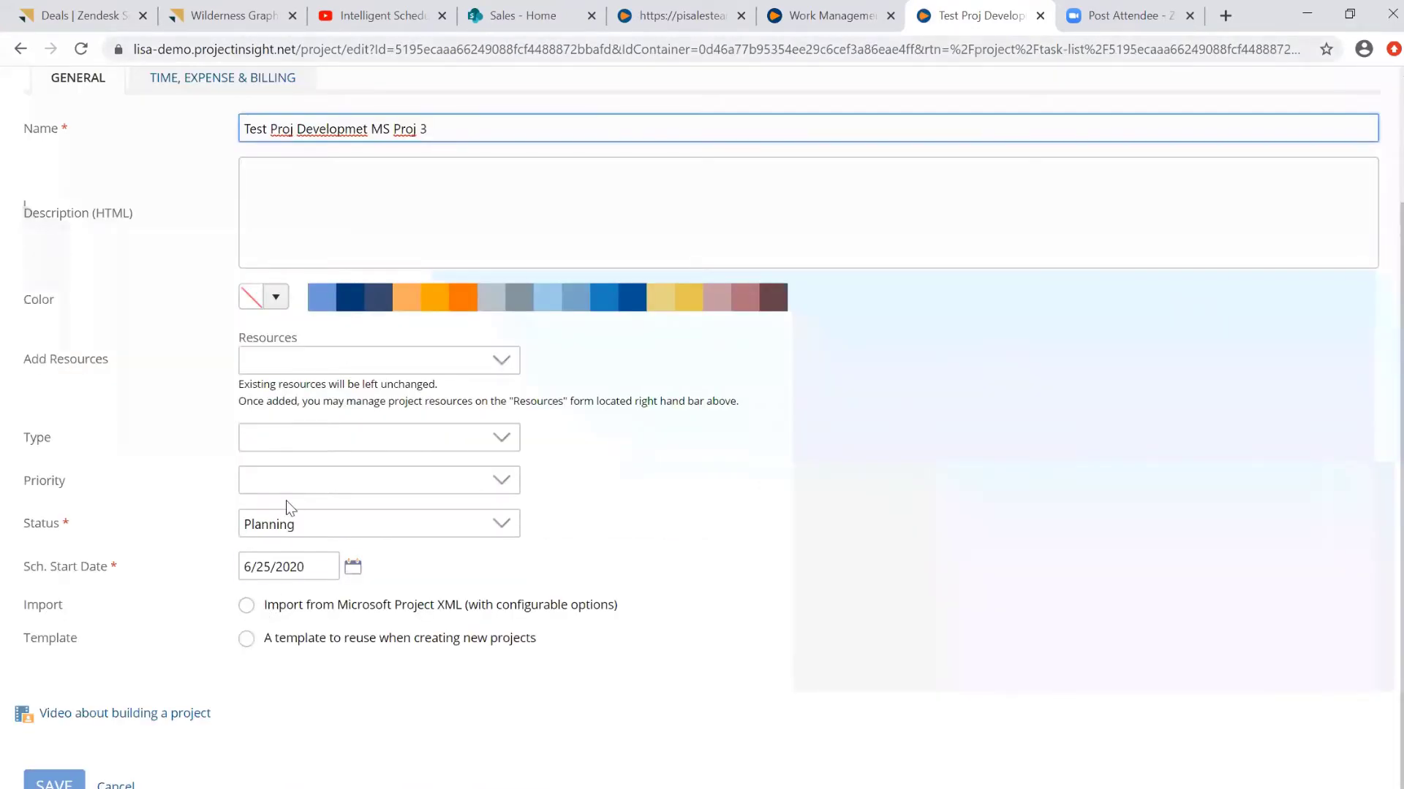
pyautogui.click(254, 611)
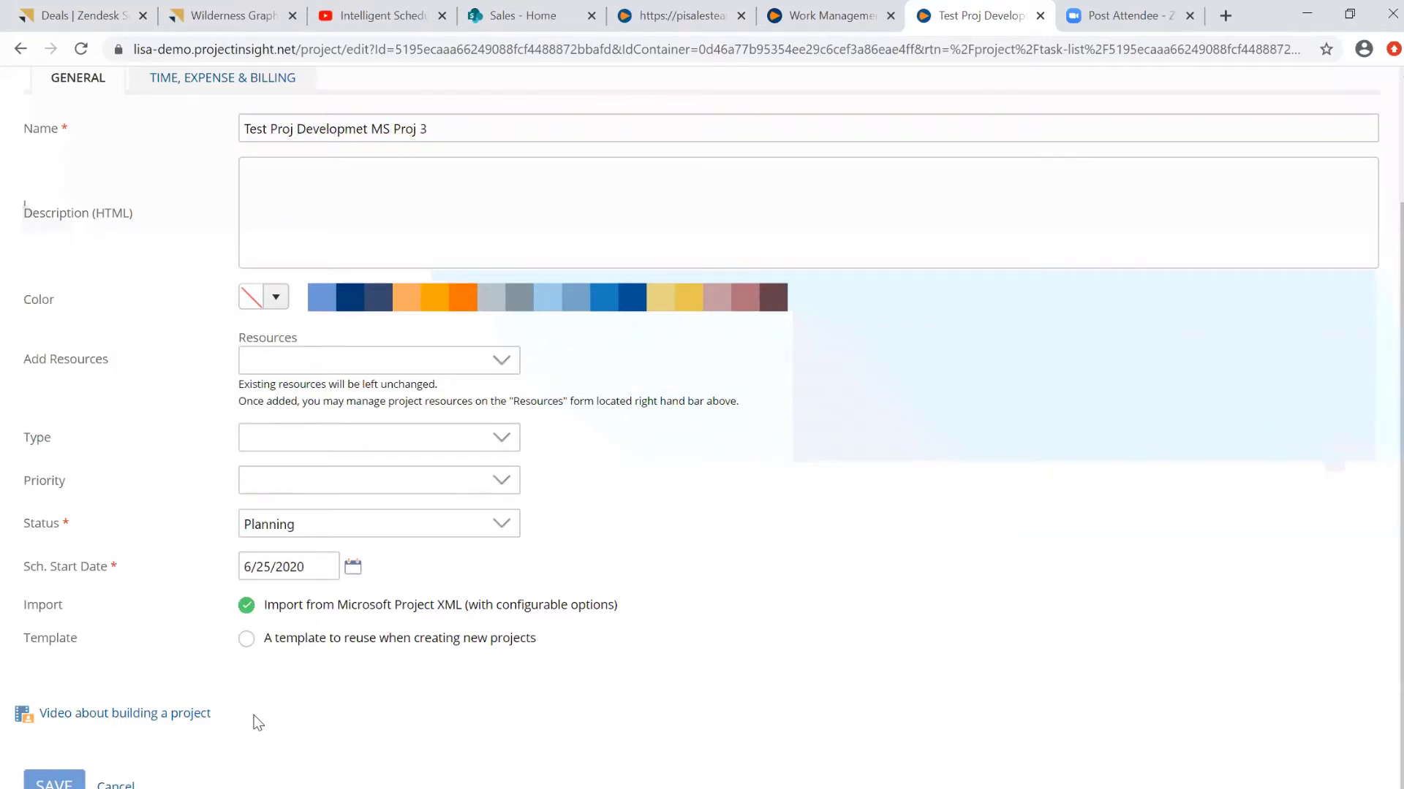
pyautogui.click(54, 782)
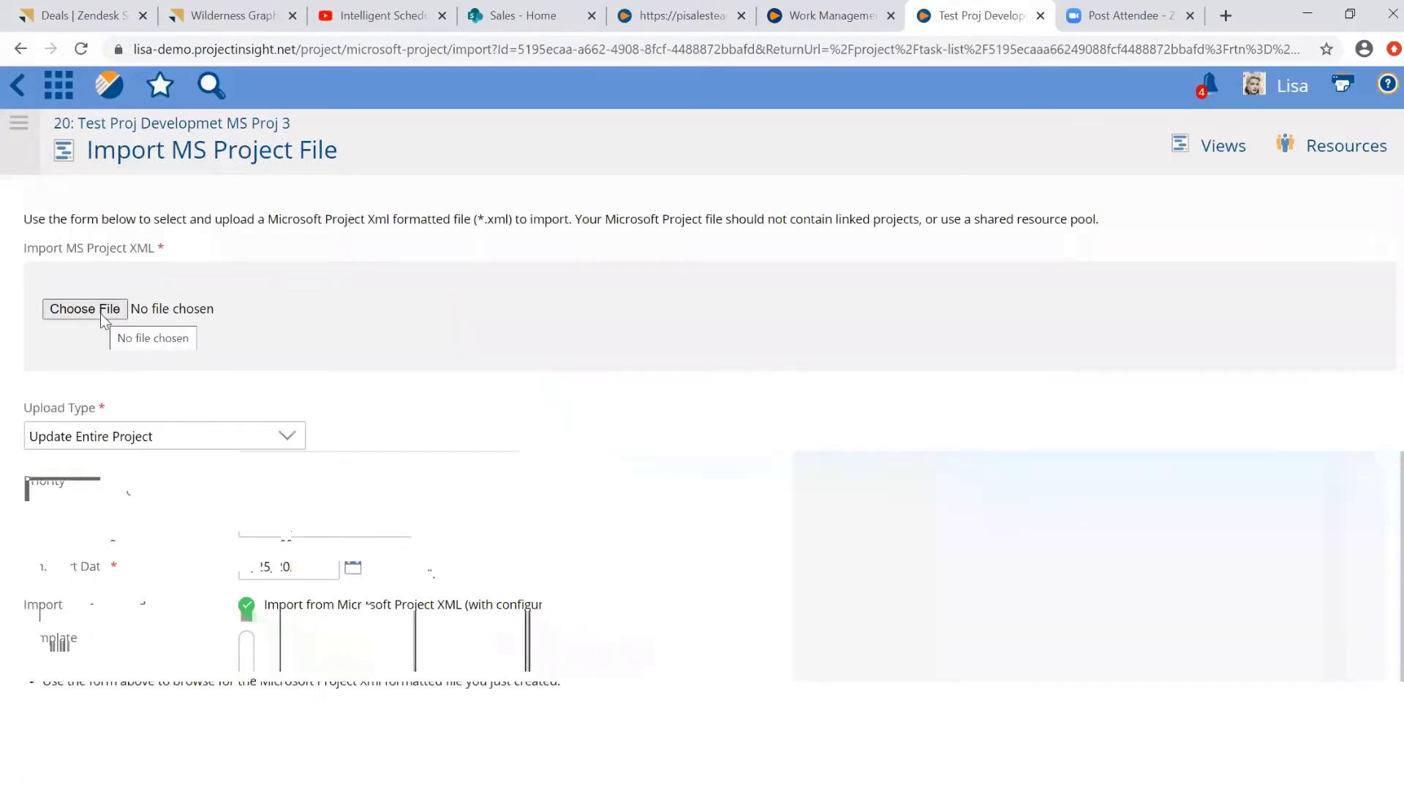
# Upload the XML file "Template of Software Development 2015-05-11" to update the entire project, and save the import with its preset options.
pyautogui.click(99, 311)
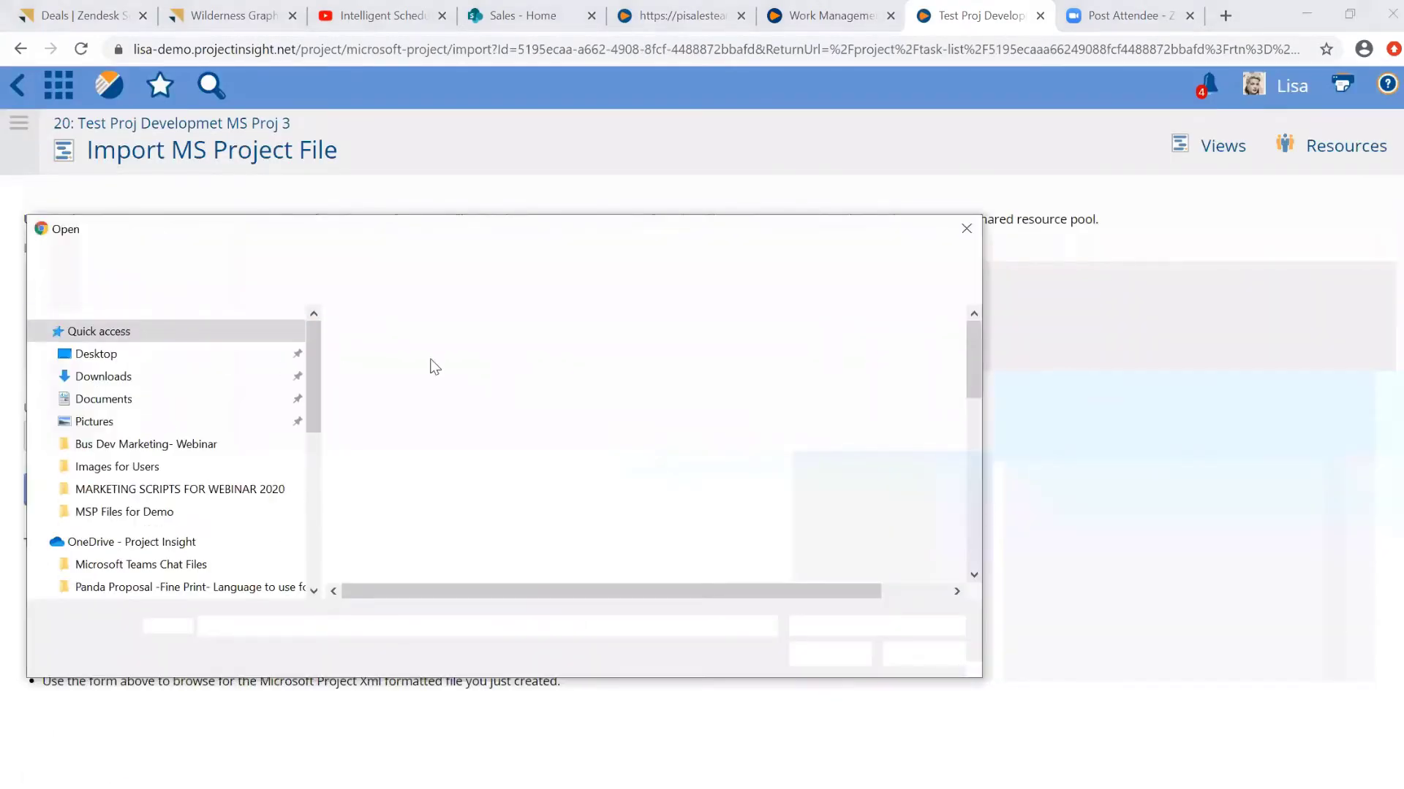
pyautogui.moveTo(975, 340); pyautogui.dragTo(968, 409)
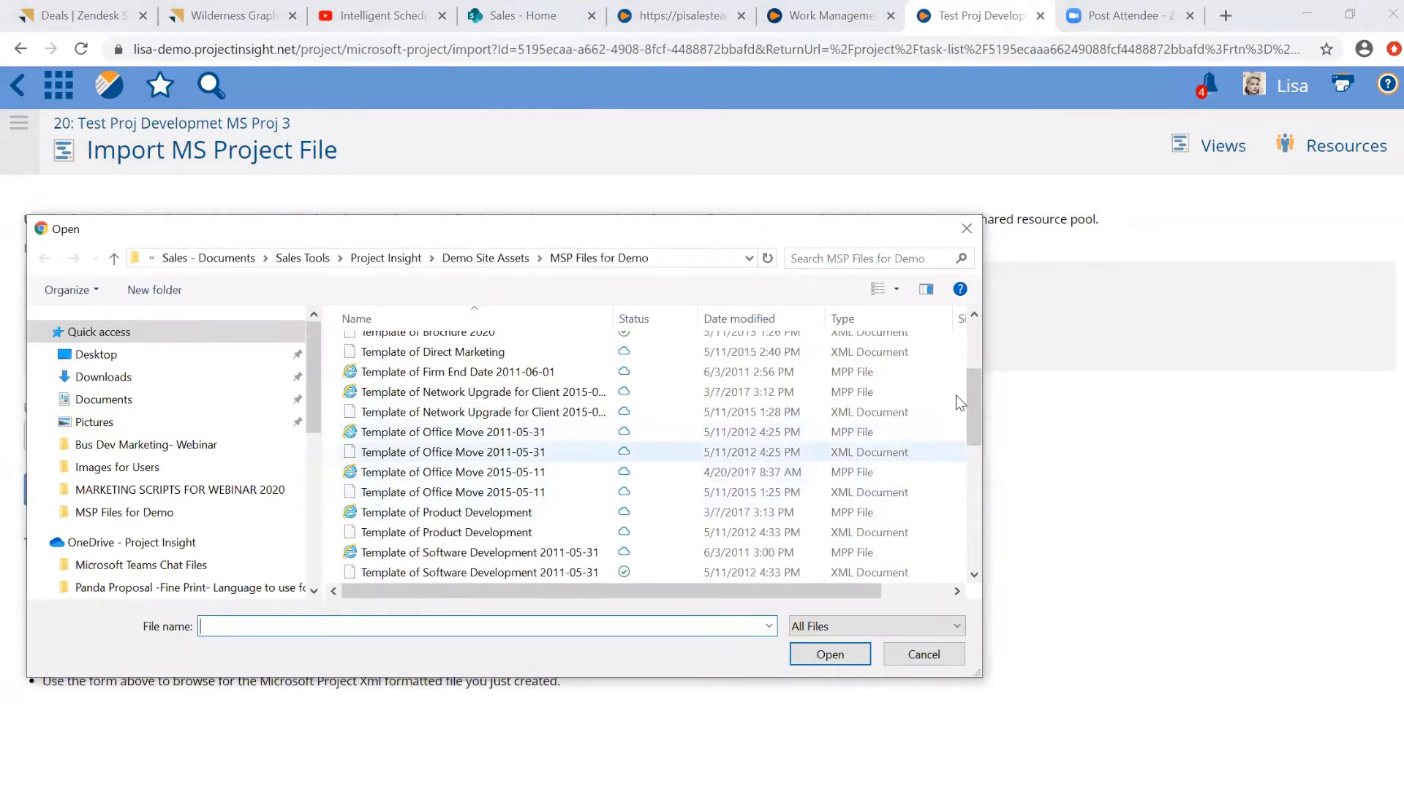
pyautogui.moveTo(975, 391); pyautogui.dragTo(972, 423)
pyautogui.click(439, 525)
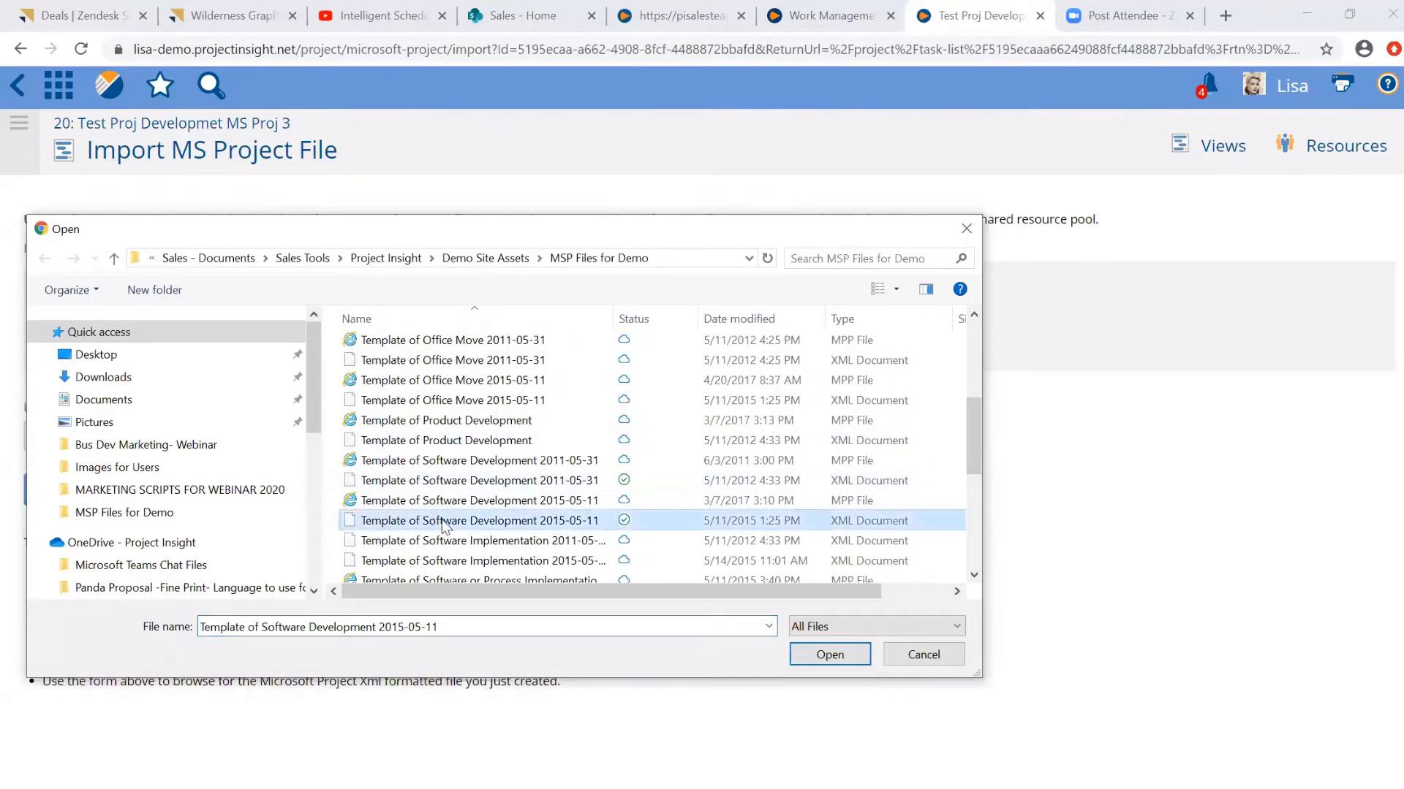
pyautogui.click(829, 655)
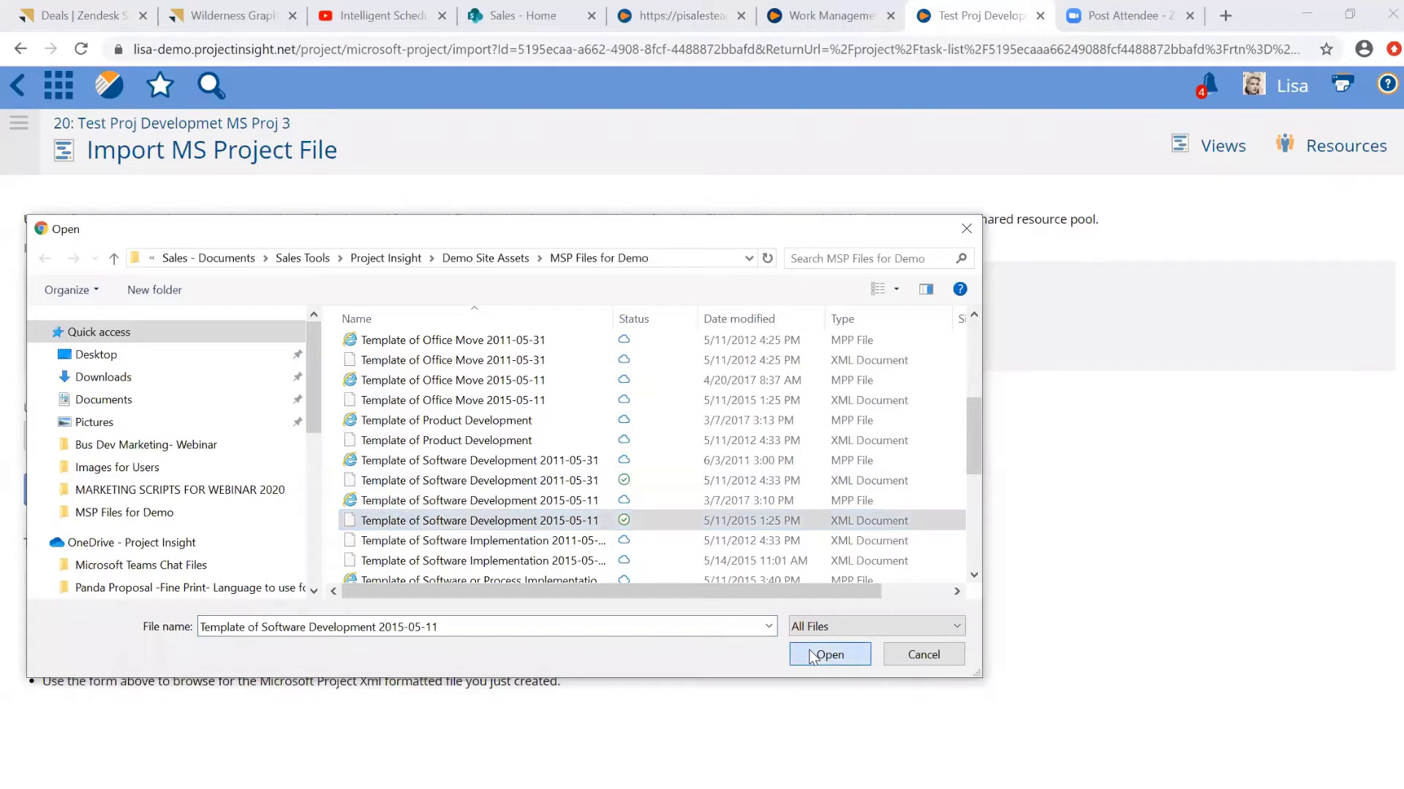
pyautogui.click(87, 498)
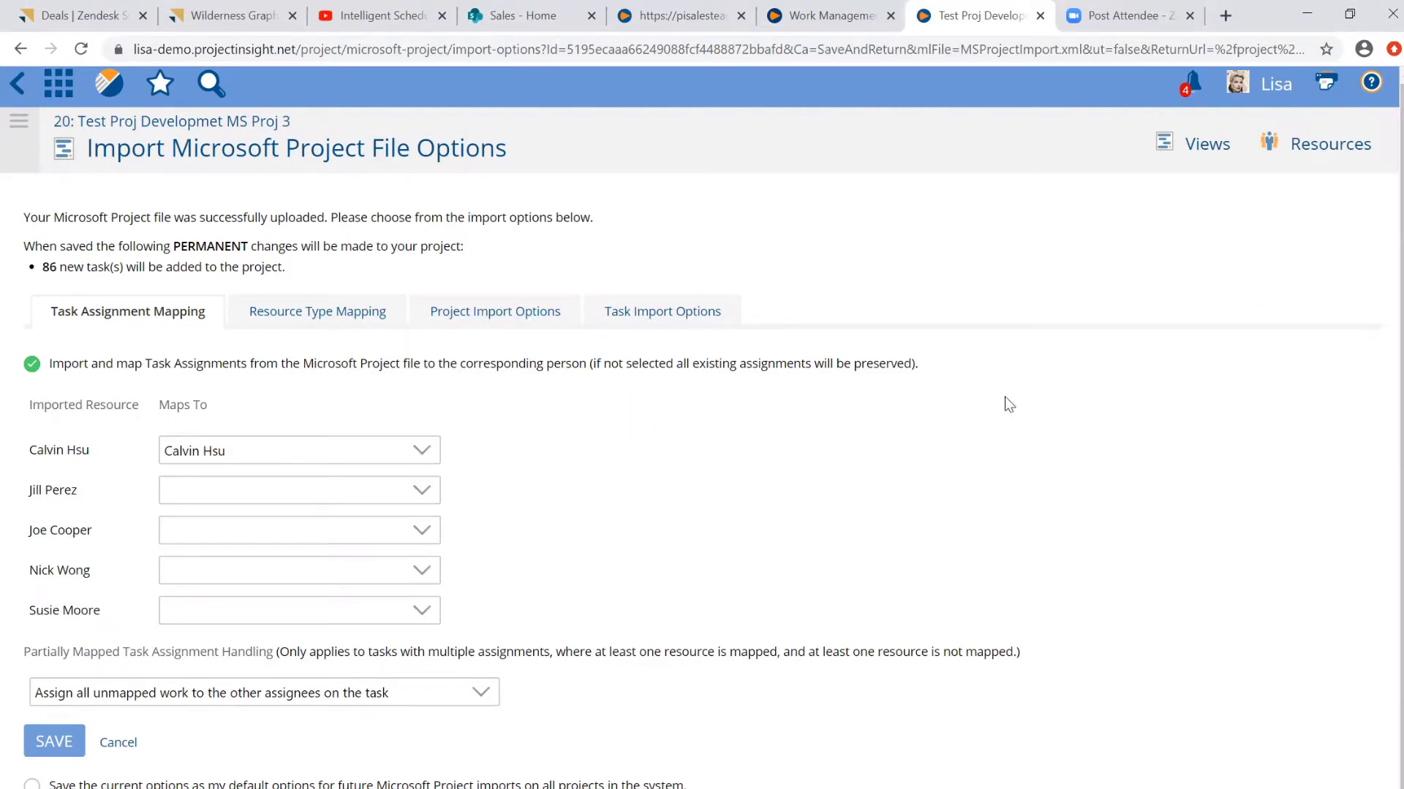
pyautogui.click(50, 746)
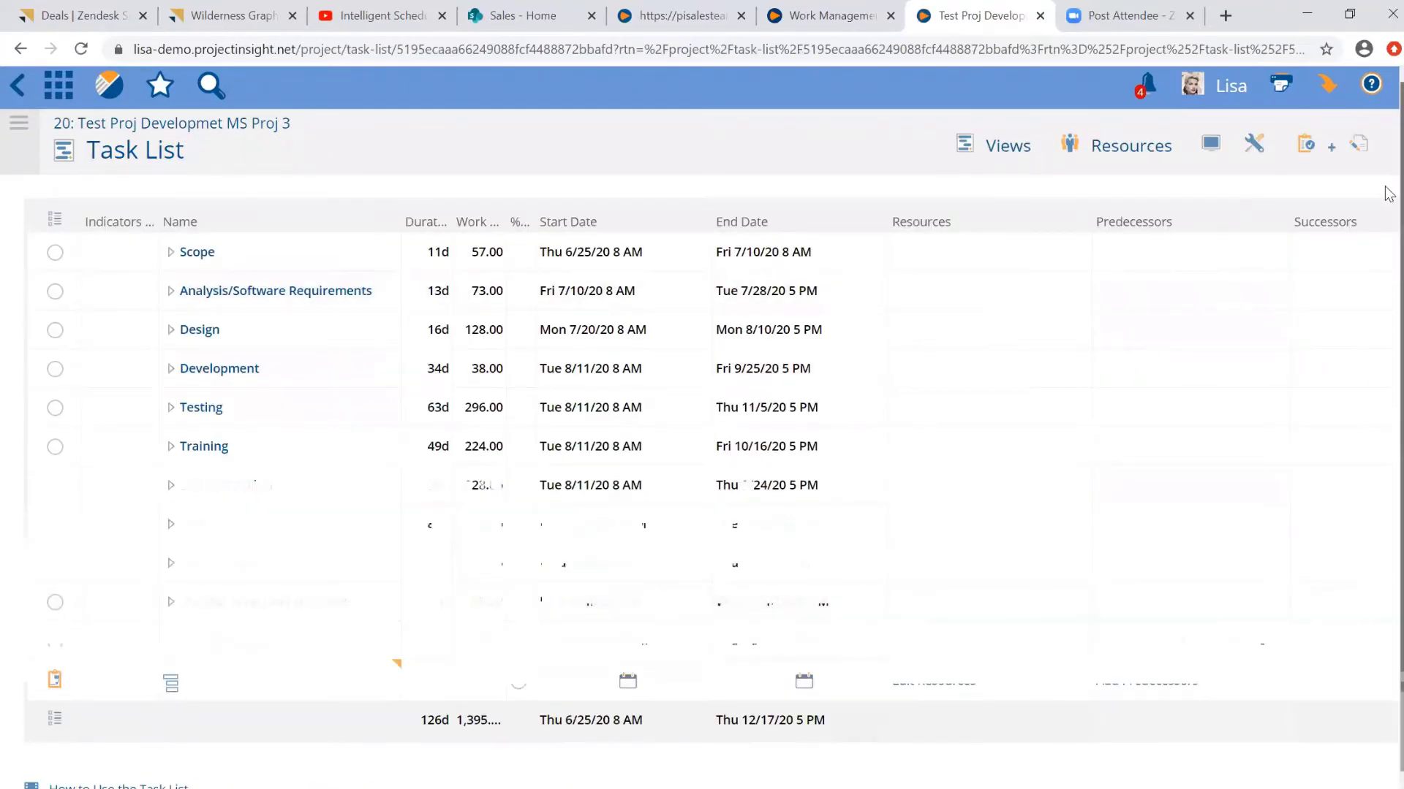
# Return to the project list and open "Software Development Project - Pulled in from MS Project Example- LK".
pyautogui.click(115, 89)
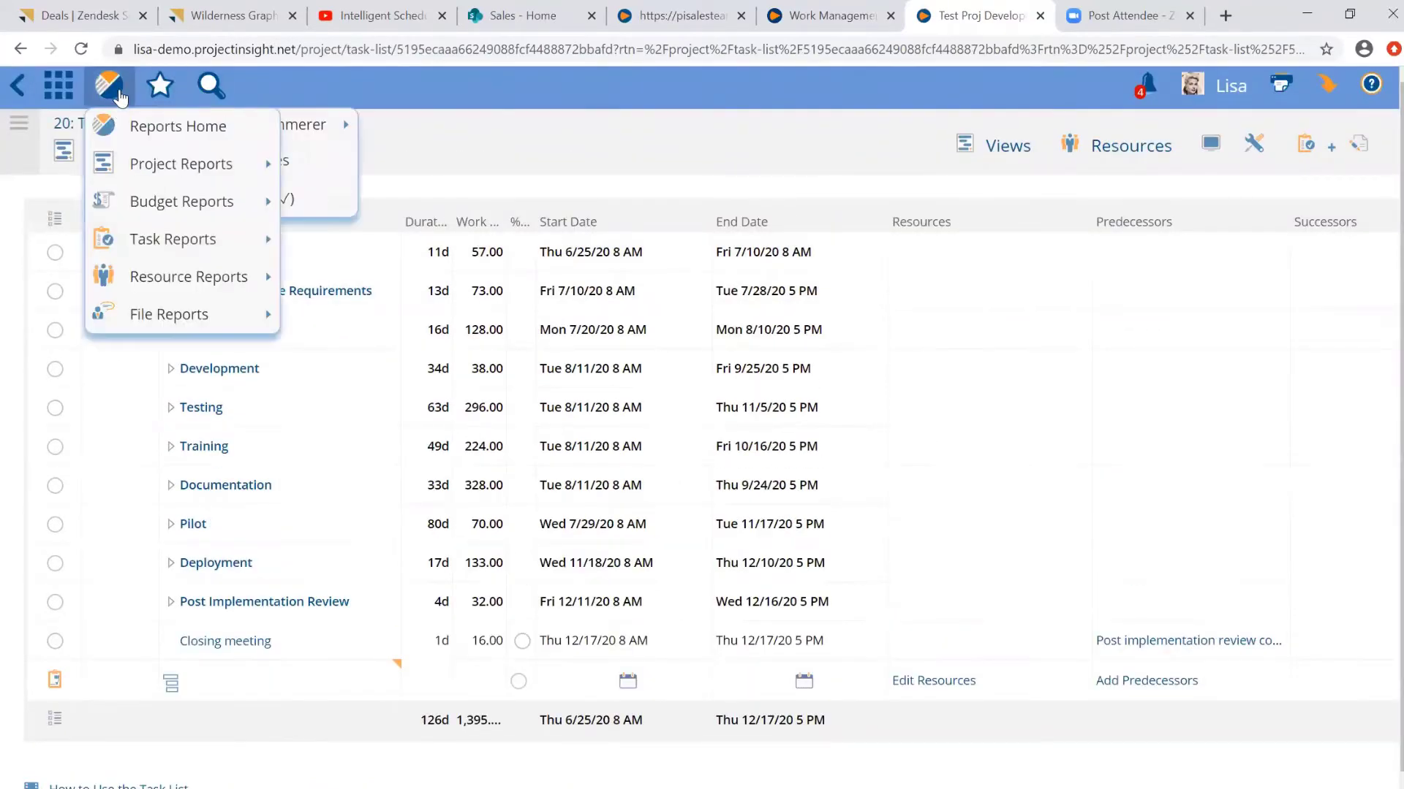
pyautogui.click(58, 92)
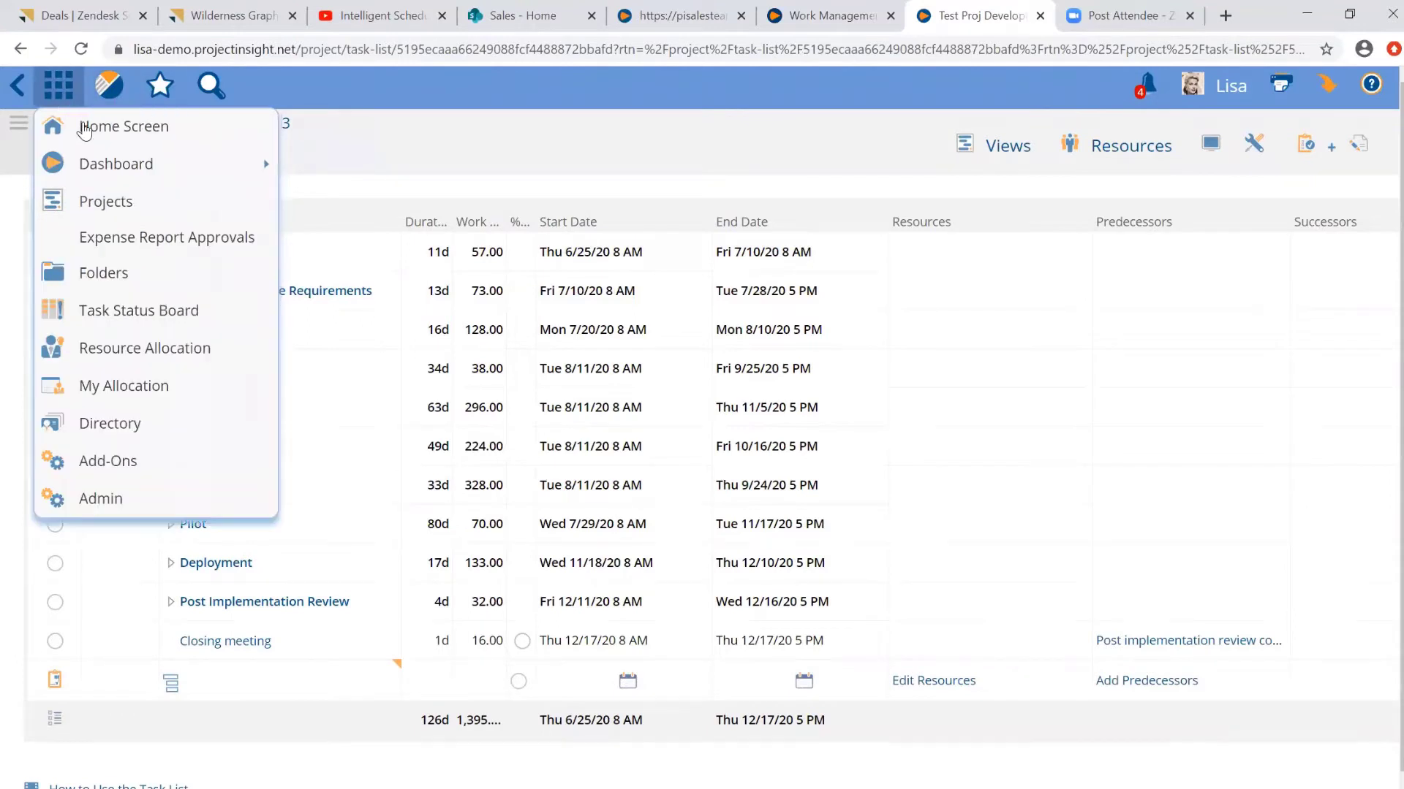
pyautogui.click(85, 128)
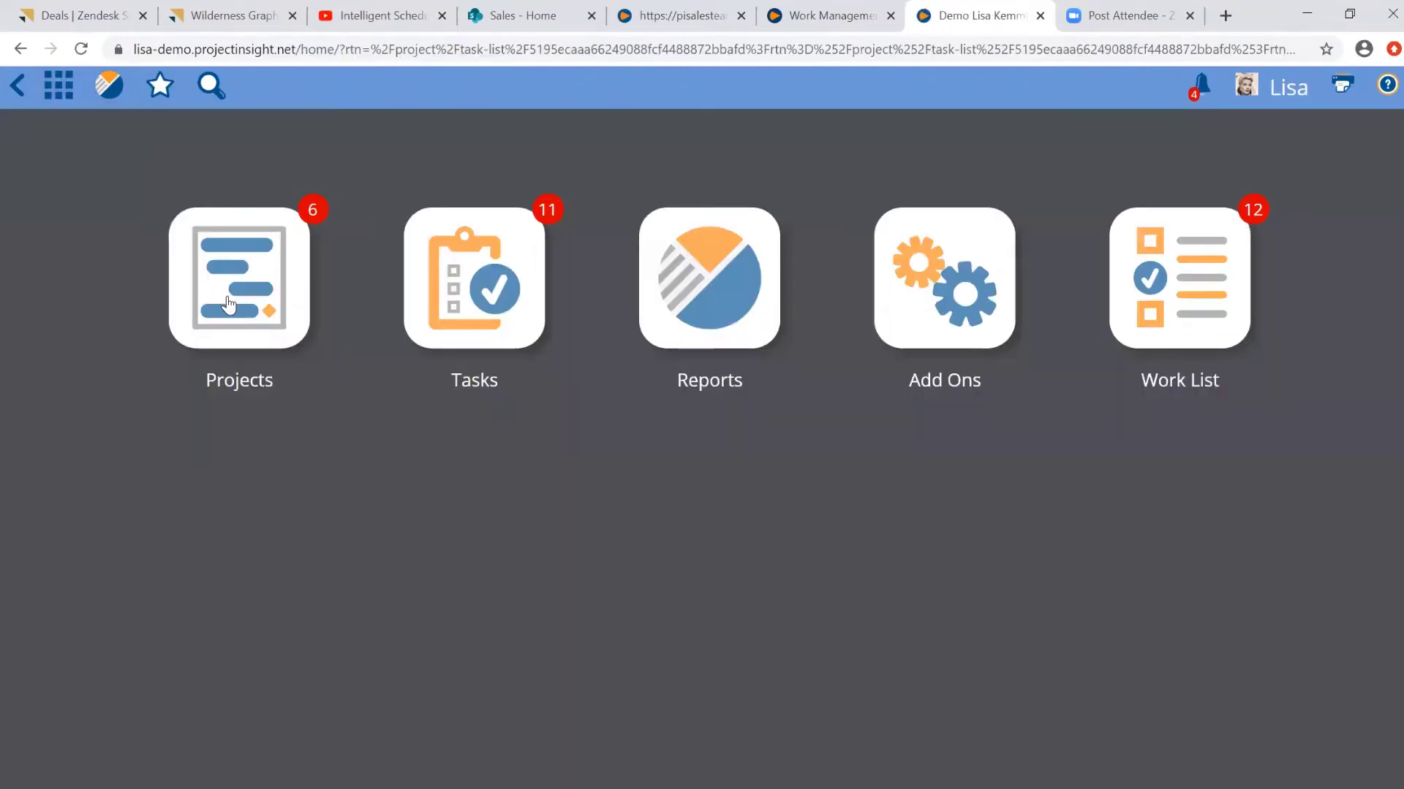
pyautogui.click(229, 304)
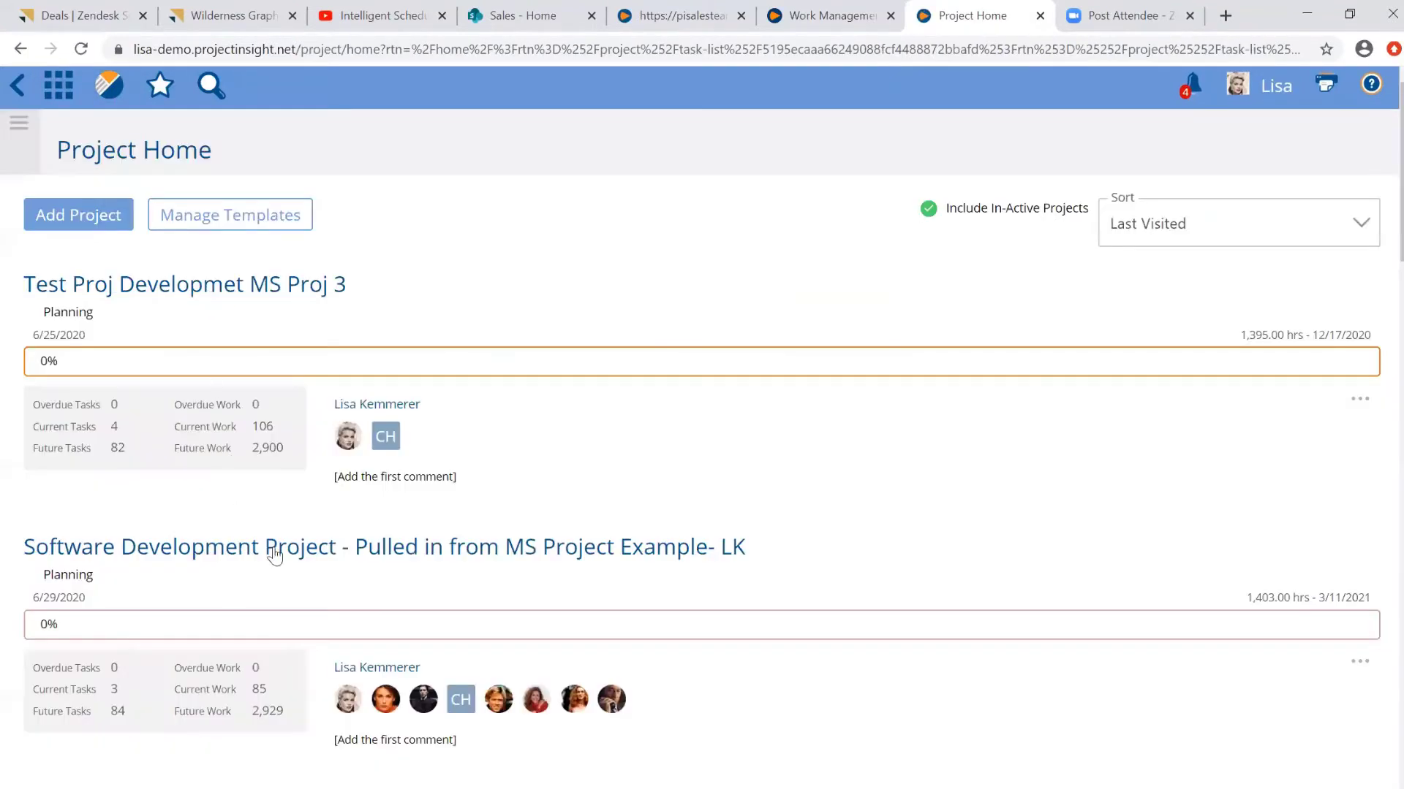
pyautogui.click(291, 557)
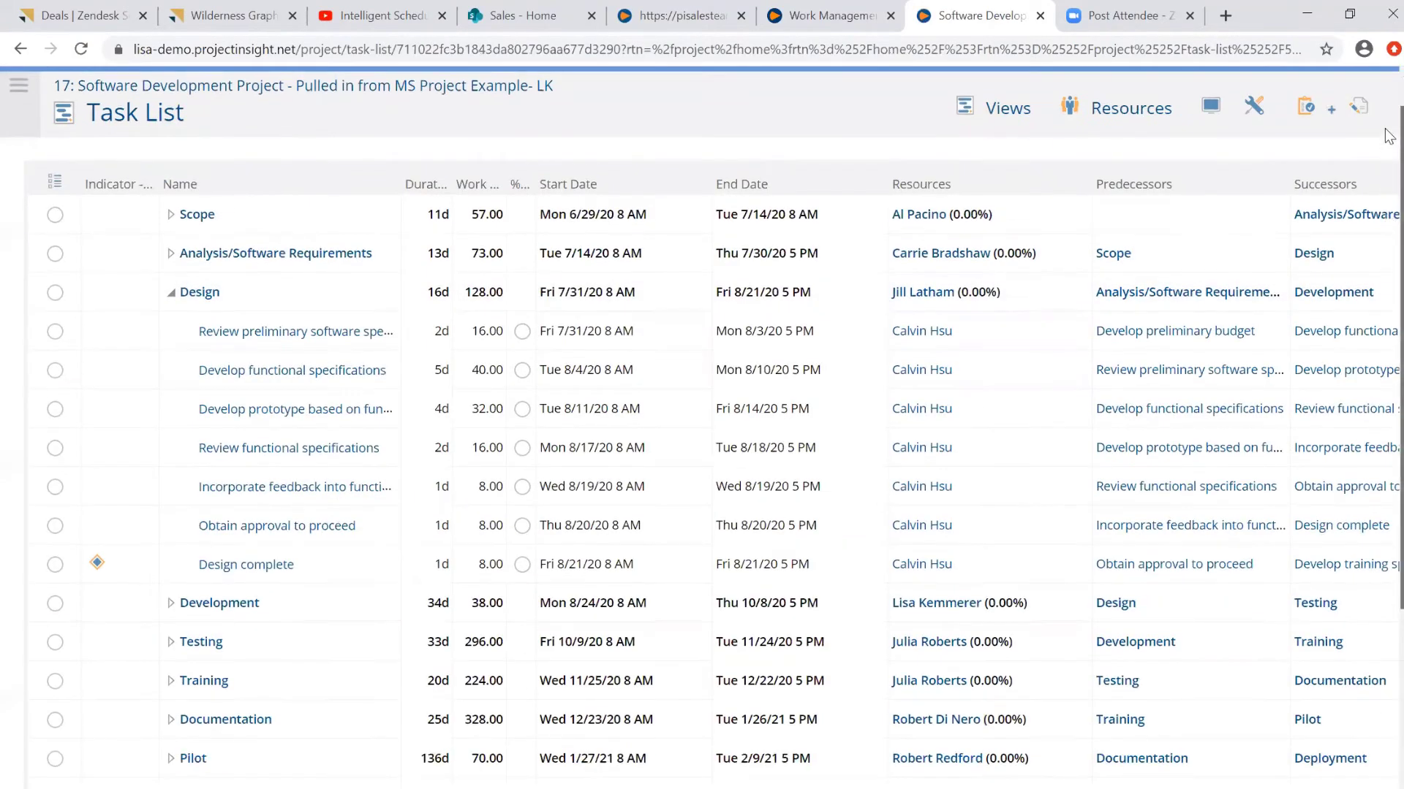
# Show the software development project as a Gantt chart and widen the task name pane to read the full names.
pyautogui.scroll(1, 831, 161)
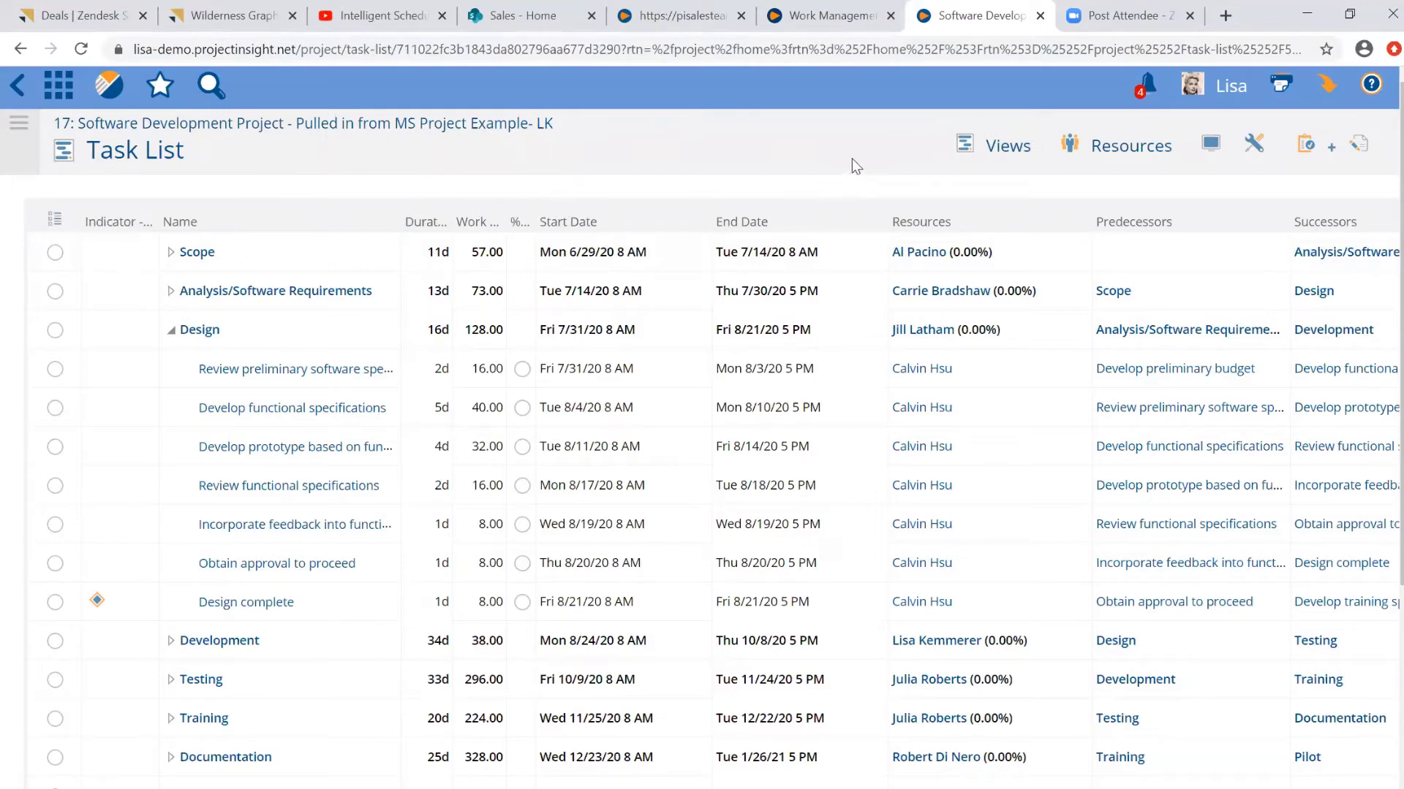
pyautogui.click(998, 155)
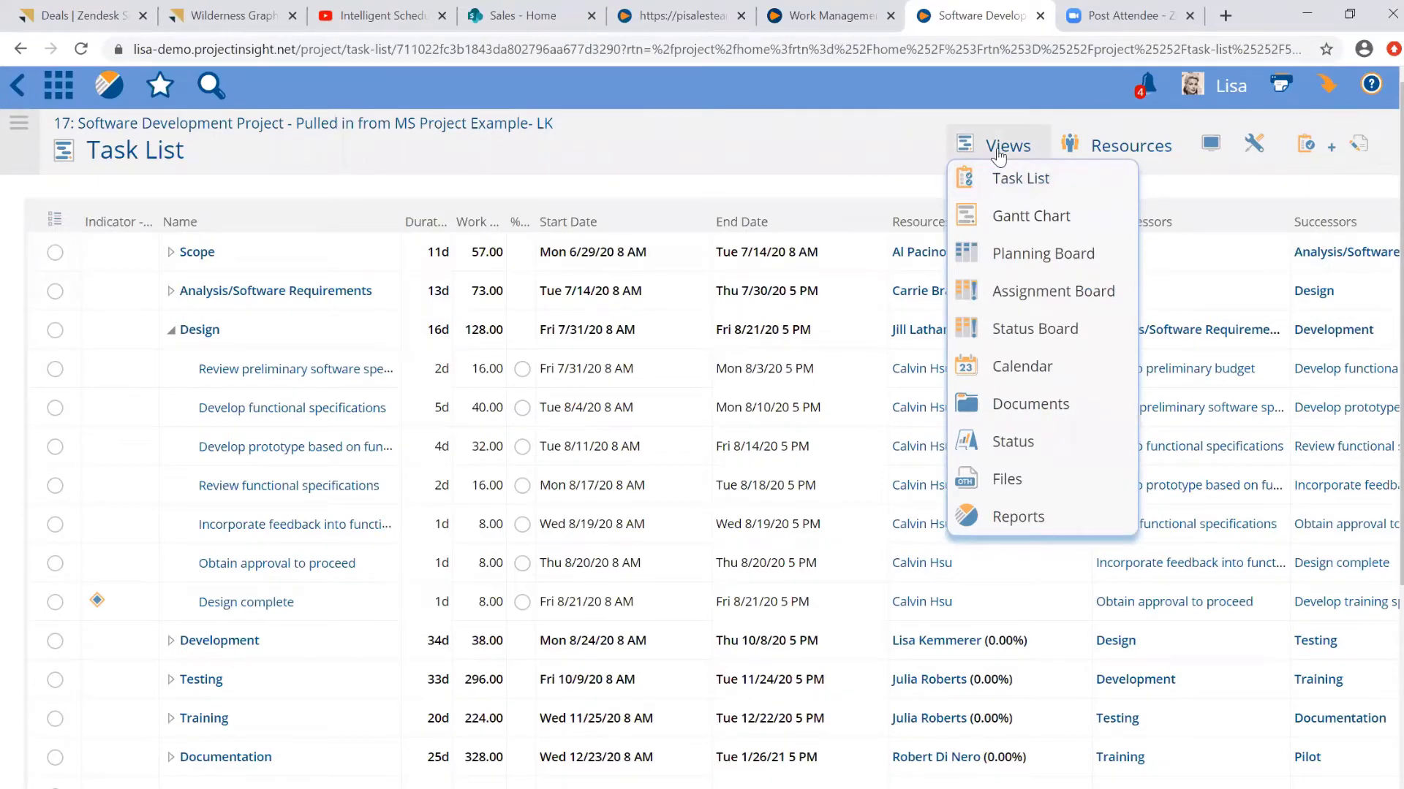
pyautogui.click(1001, 218)
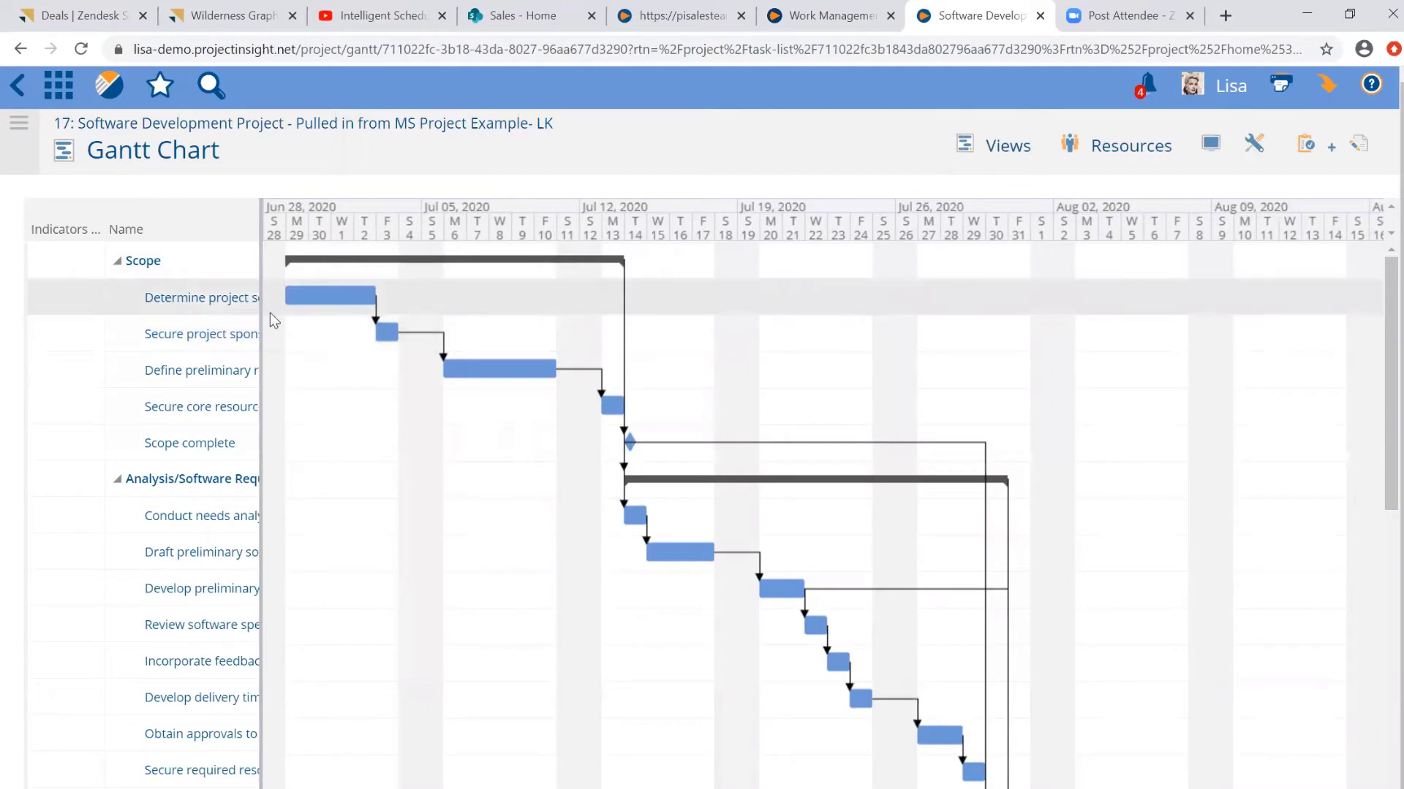
pyautogui.moveTo(261, 314); pyautogui.dragTo(334, 322)
# View the project's Status Board and its Planning Board.
pyautogui.click(998, 145)
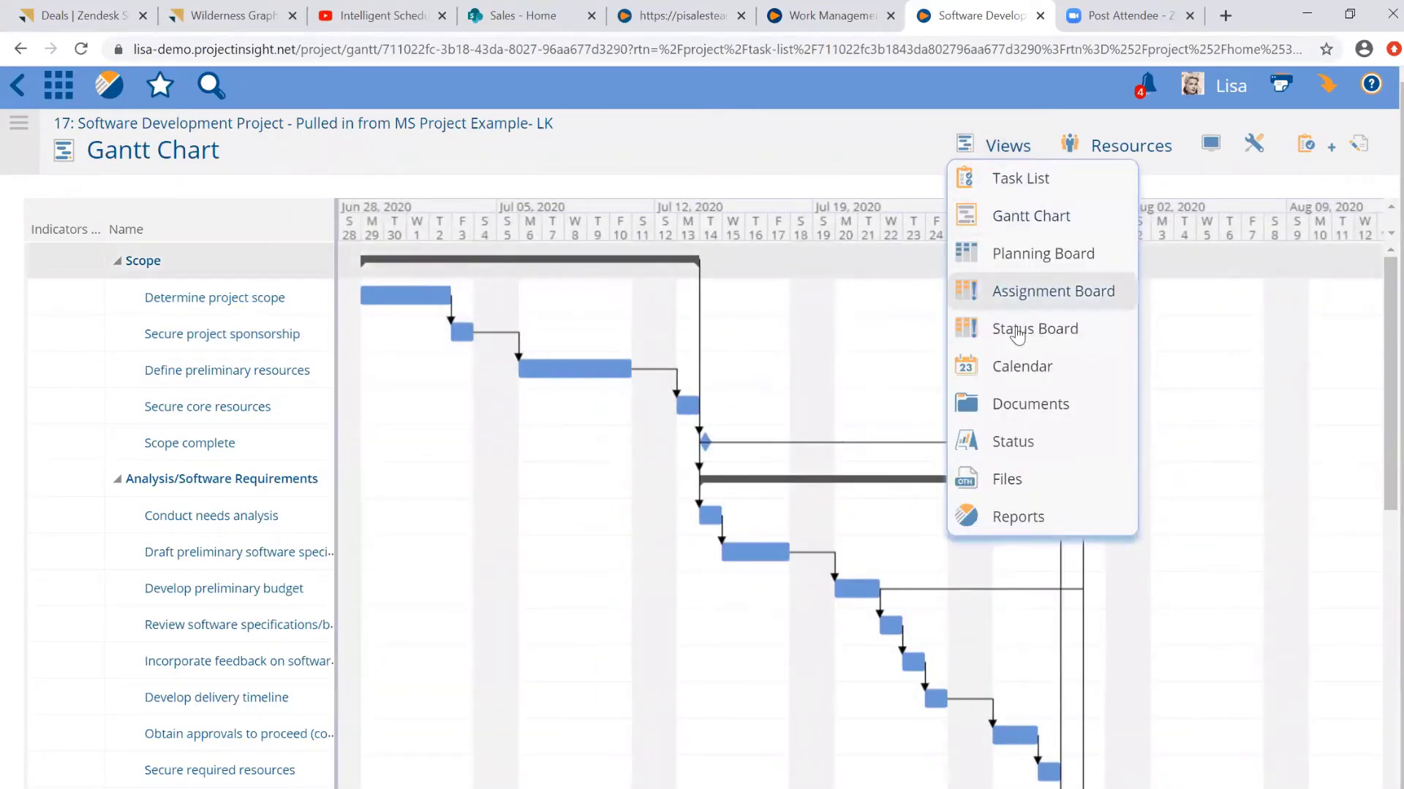
pyautogui.click(1018, 335)
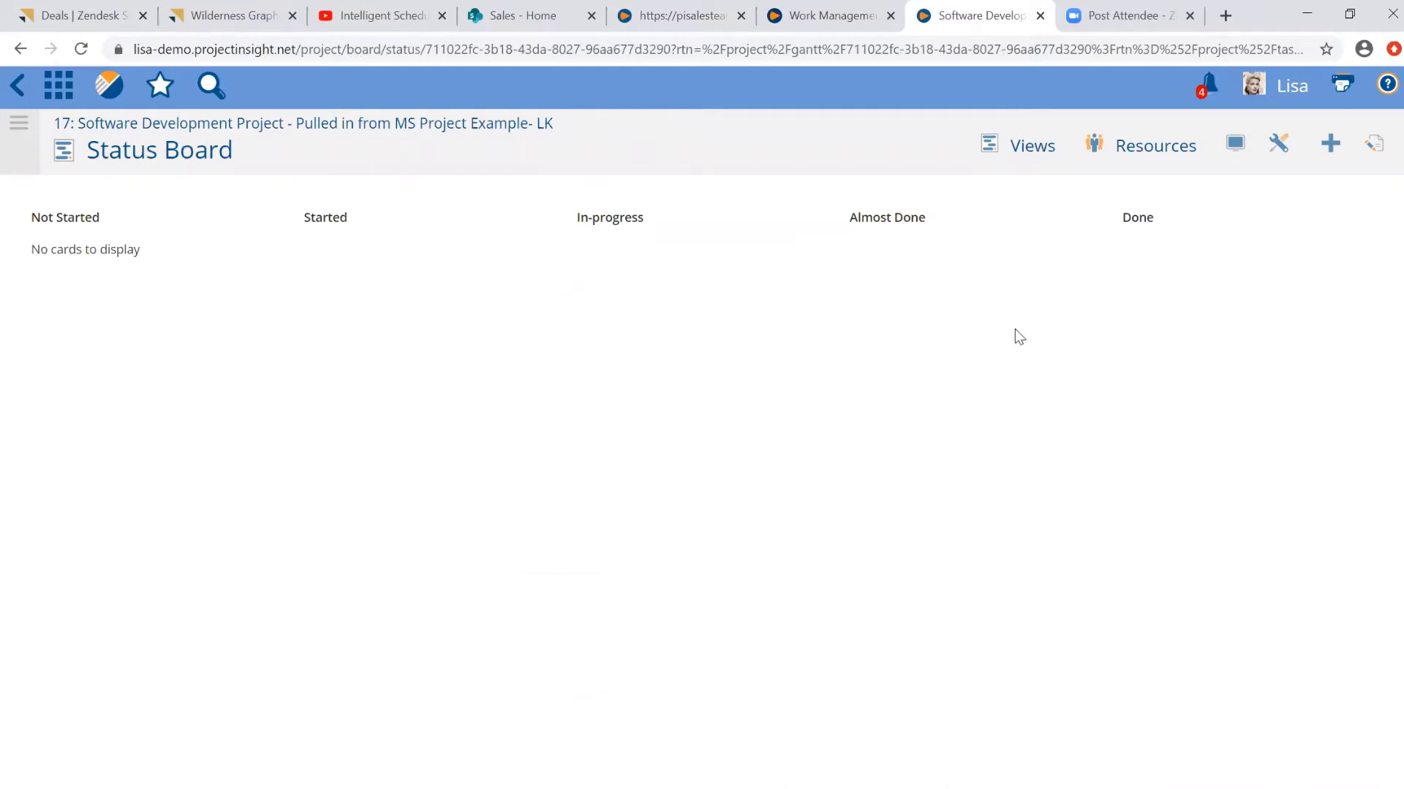
pyautogui.click(1056, 140)
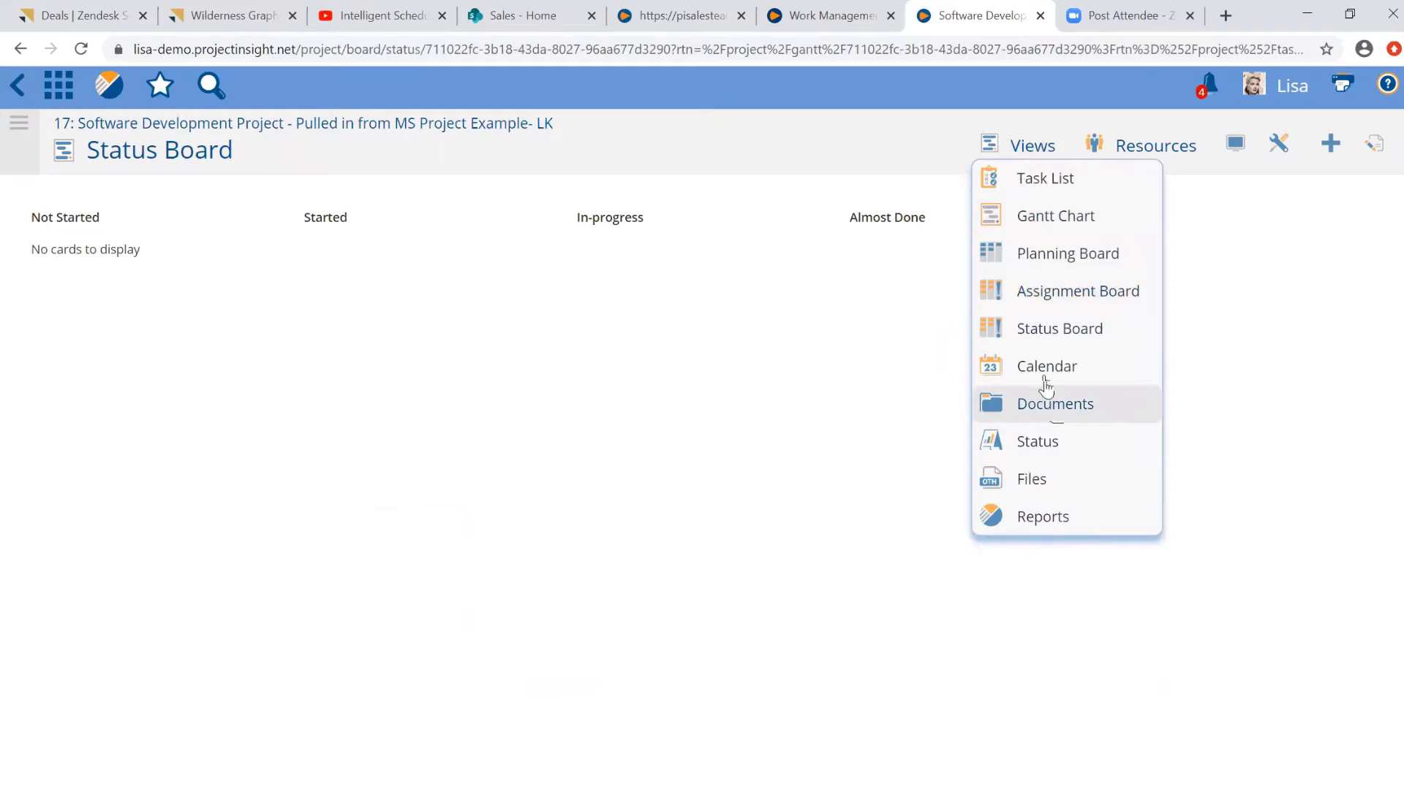
pyautogui.click(1045, 268)
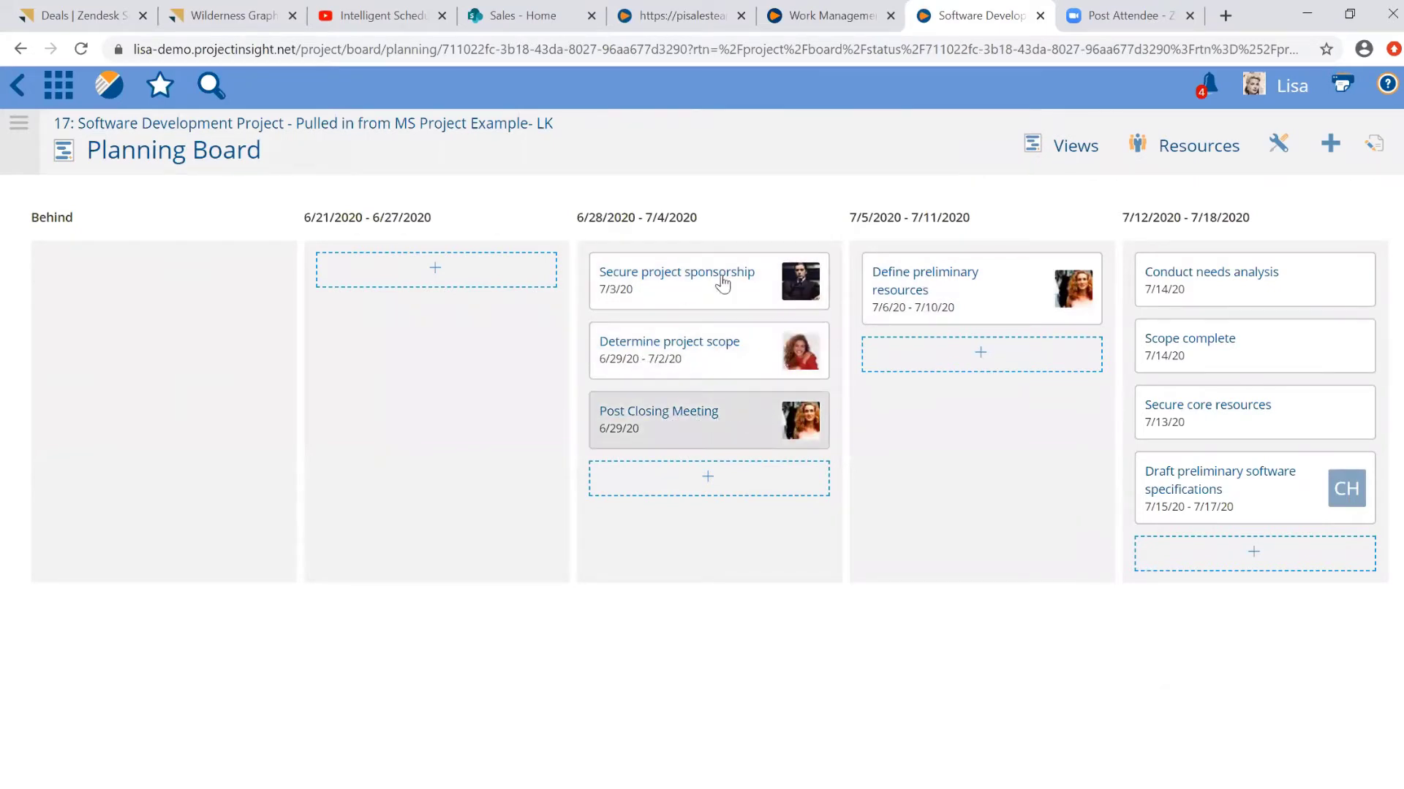
# Show the project as a Gantt chart and reschedule the first Scope task, Determine project scope, to start on Friday, July 3, 2020.
pyautogui.moveTo(802, 294)
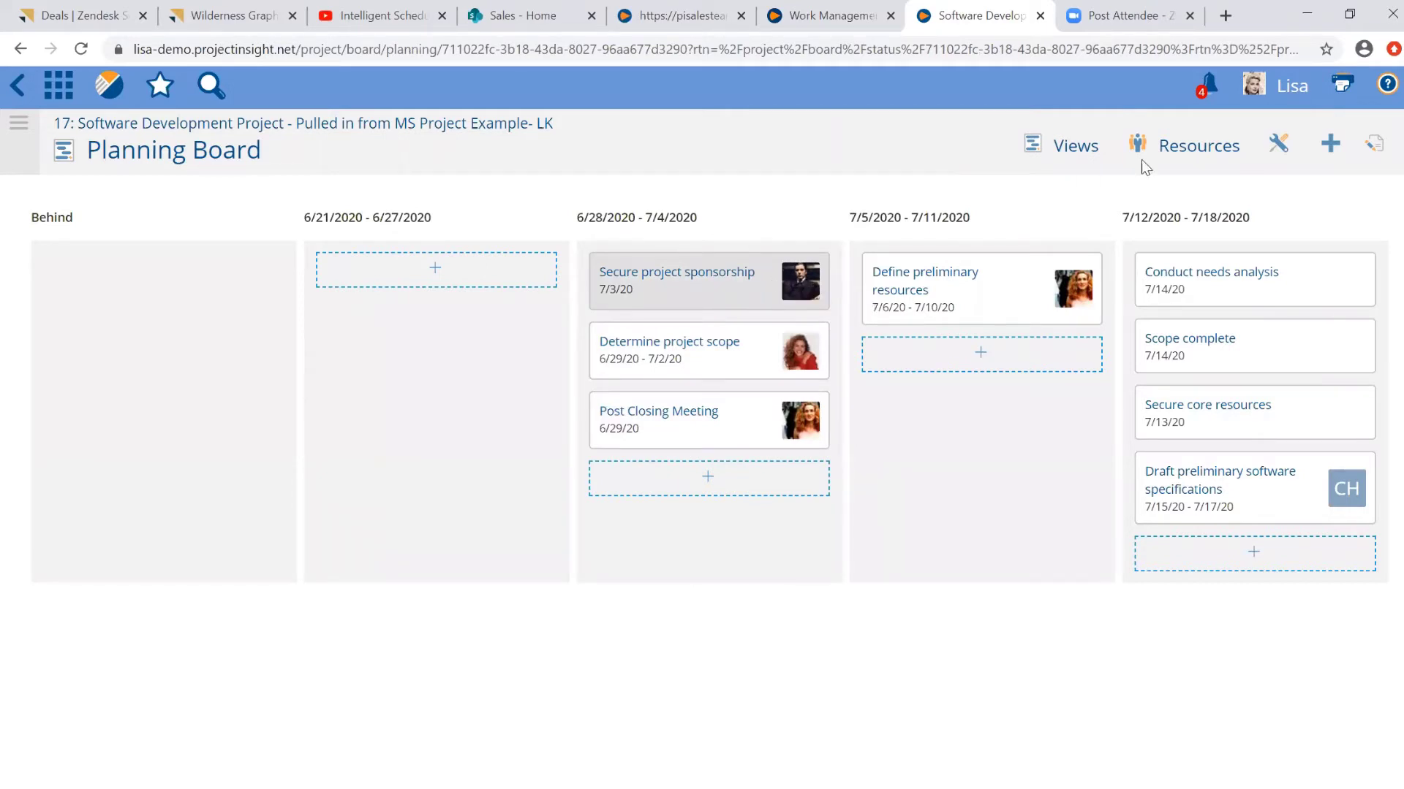
pyautogui.click(1053, 146)
pyautogui.click(1053, 228)
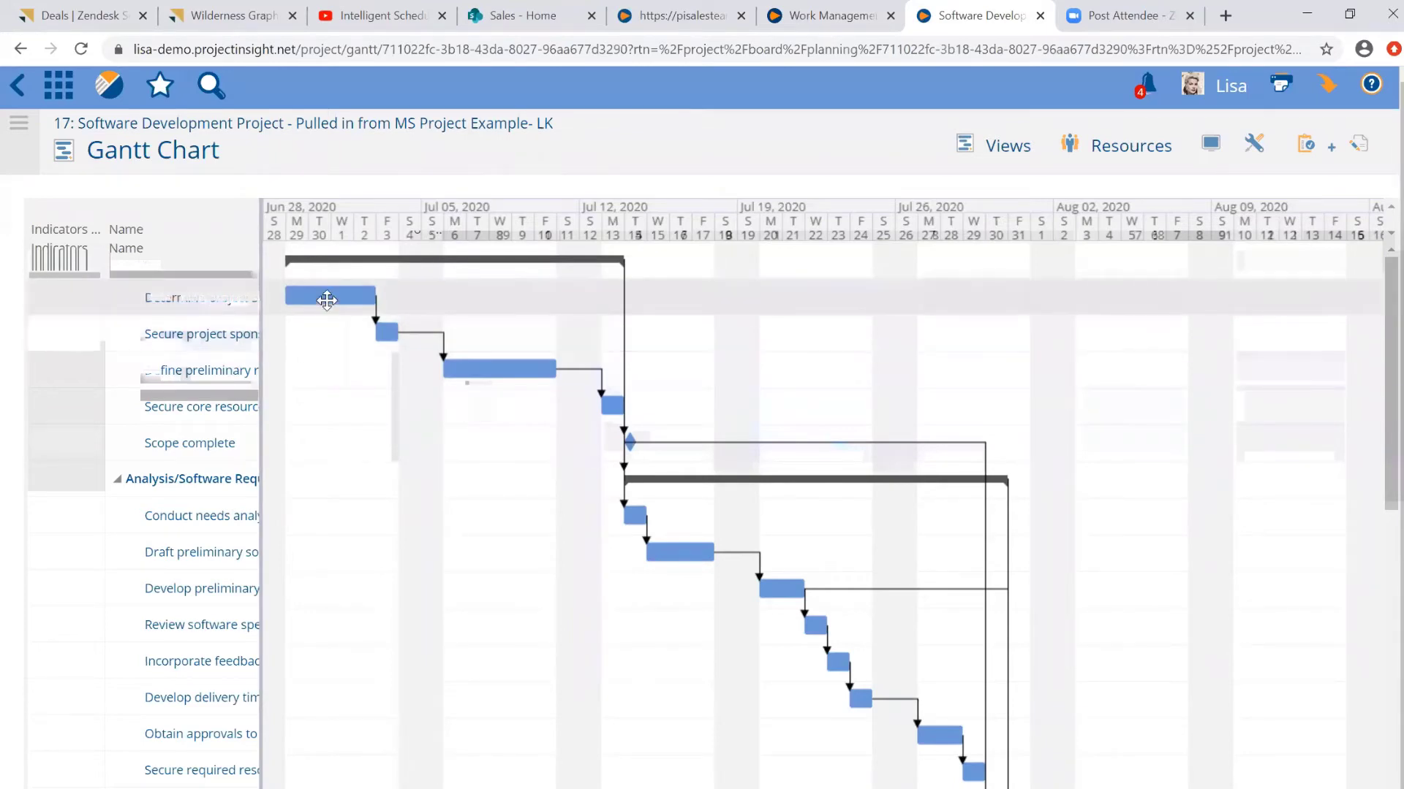
pyautogui.moveTo(326, 301); pyautogui.dragTo(409, 301)
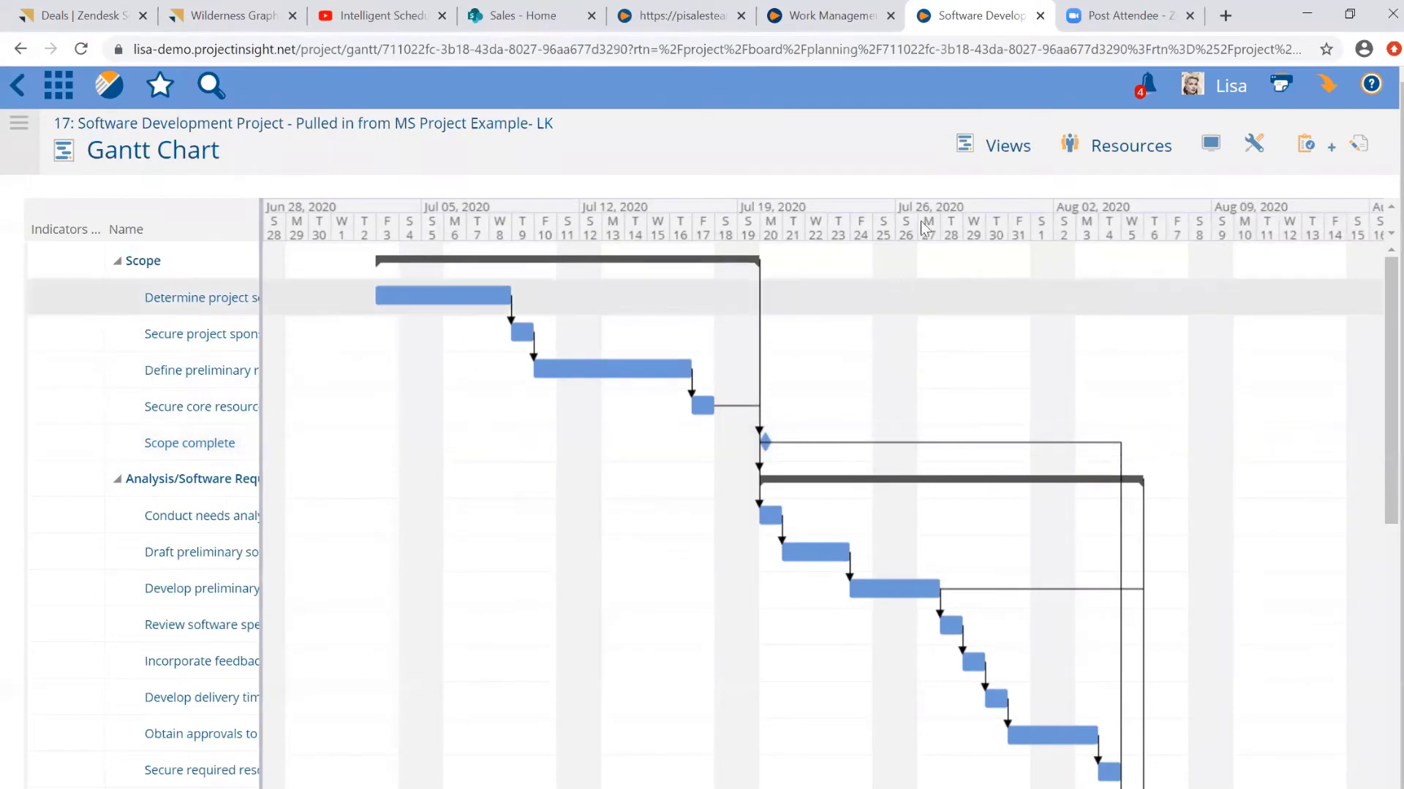
# Return to the task list and add the Constraint Date column ahead of the Name column.
pyautogui.moveTo(963, 144)
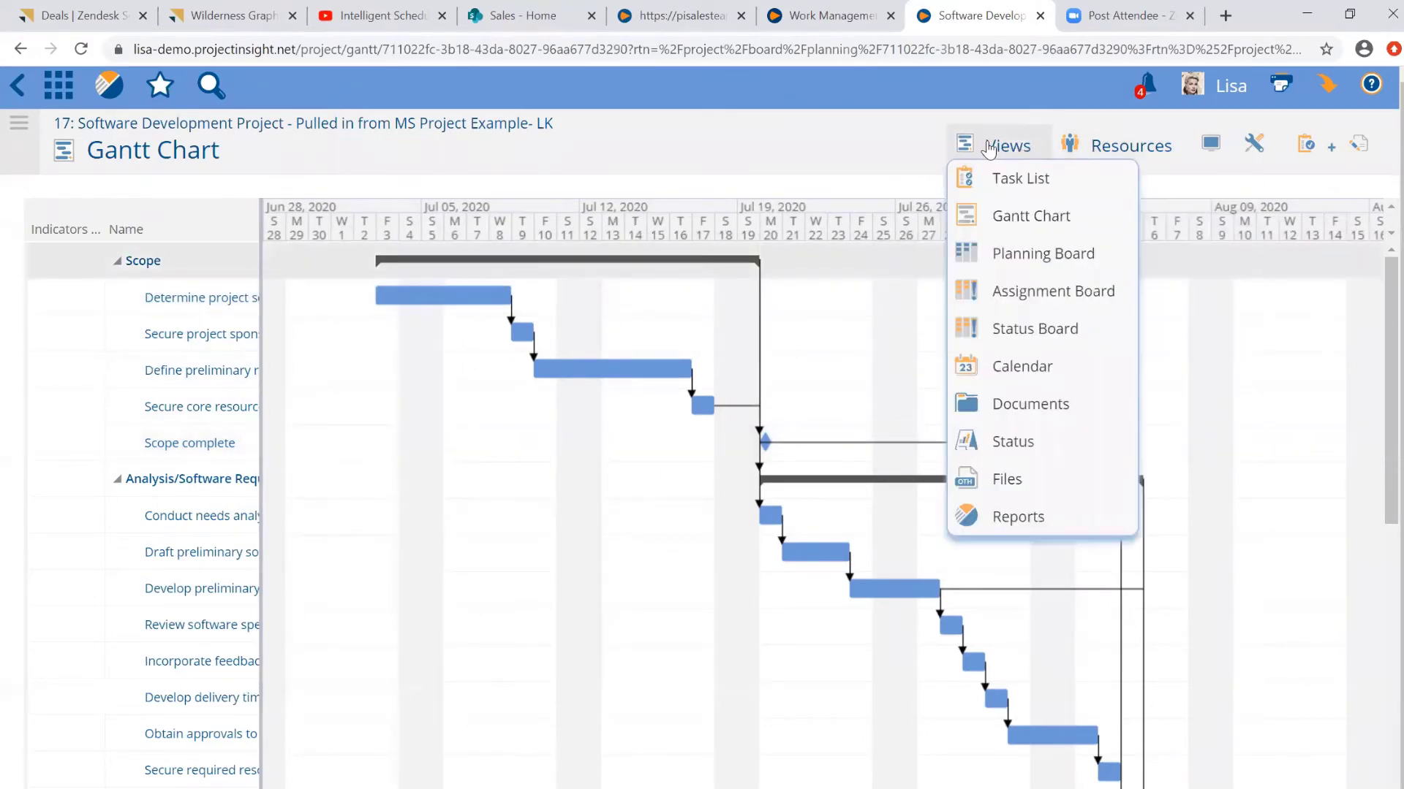
pyautogui.click(1009, 179)
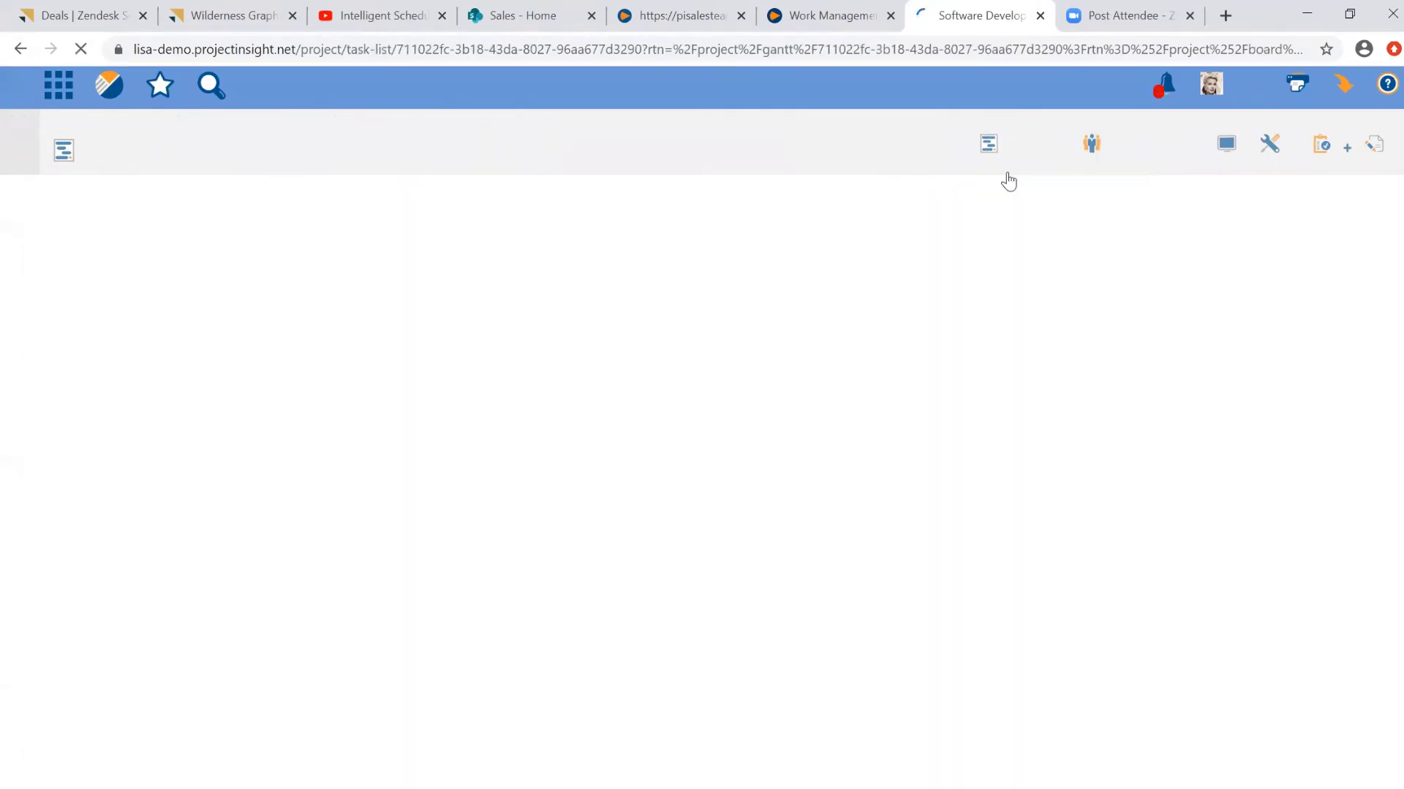
pyautogui.click(1210, 147)
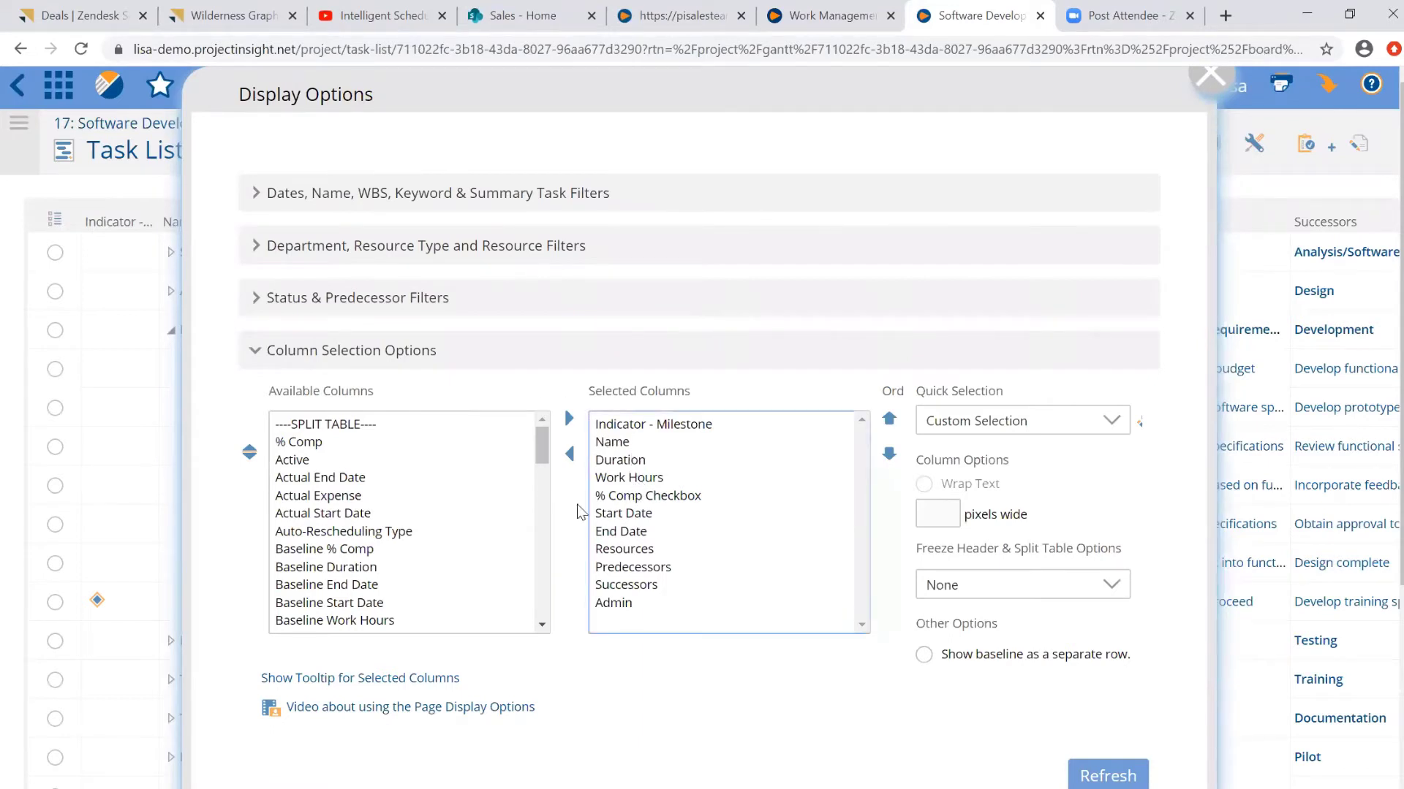
pyautogui.moveTo(537, 437); pyautogui.dragTo(533, 475)
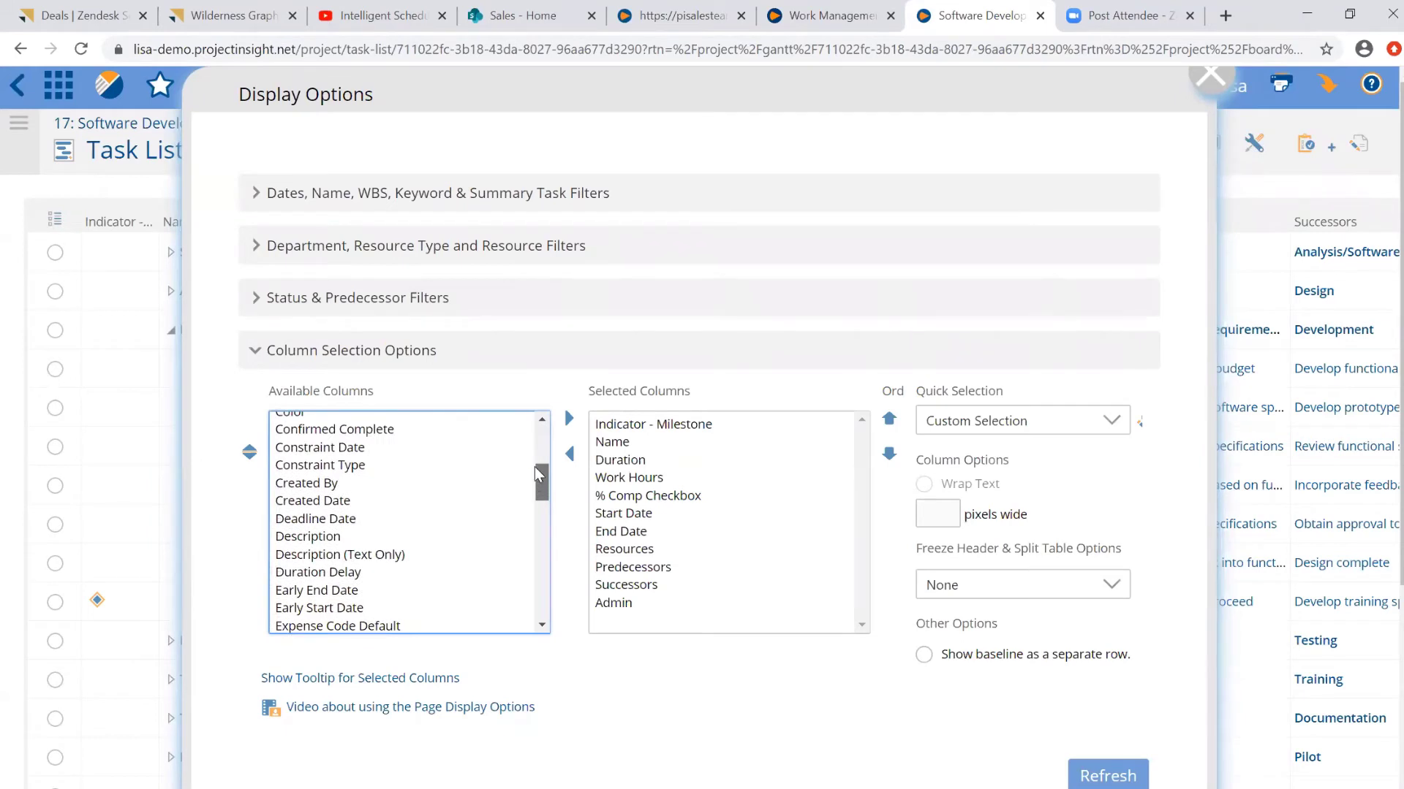
pyautogui.scroll(1, 510, 489)
pyautogui.click(606, 443)
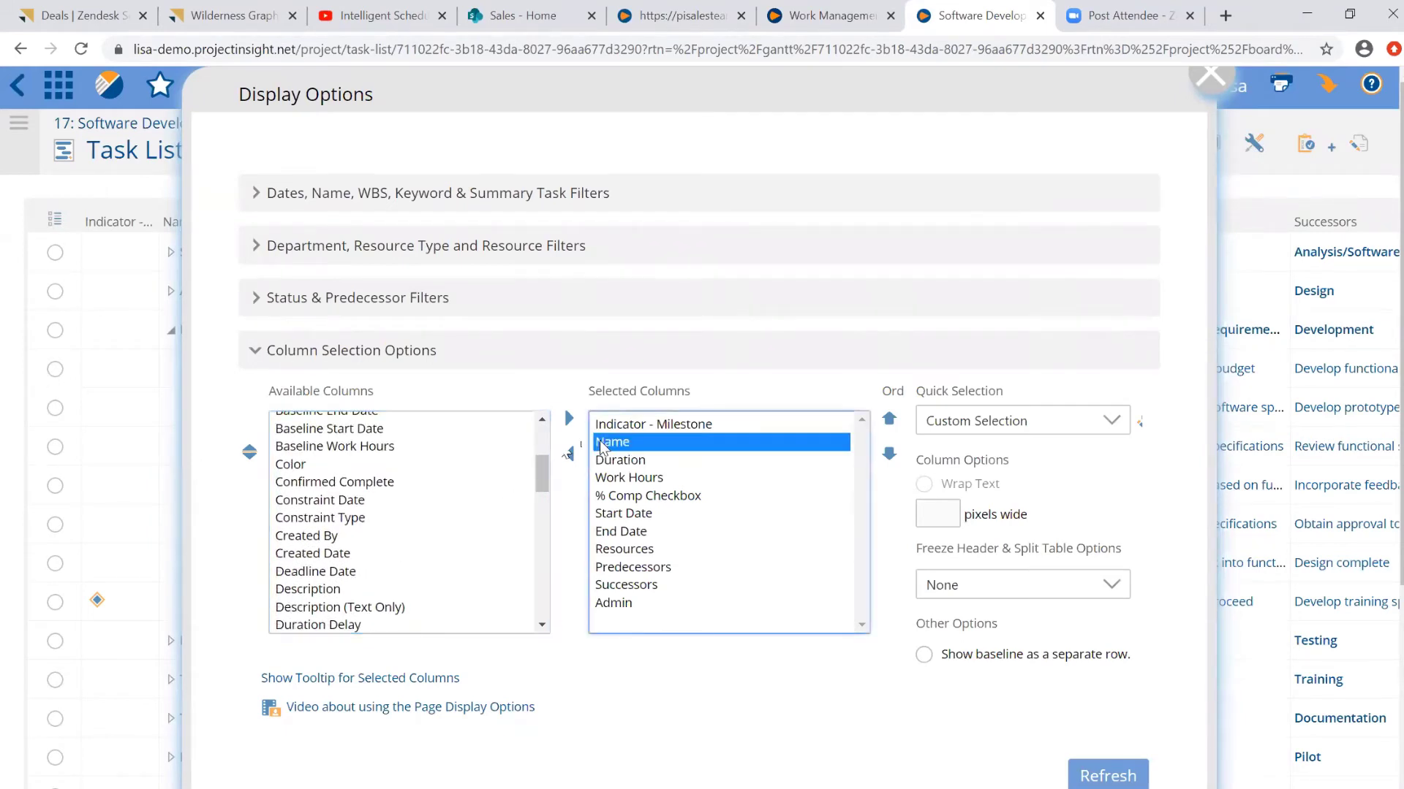
pyautogui.doubleClick(341, 503)
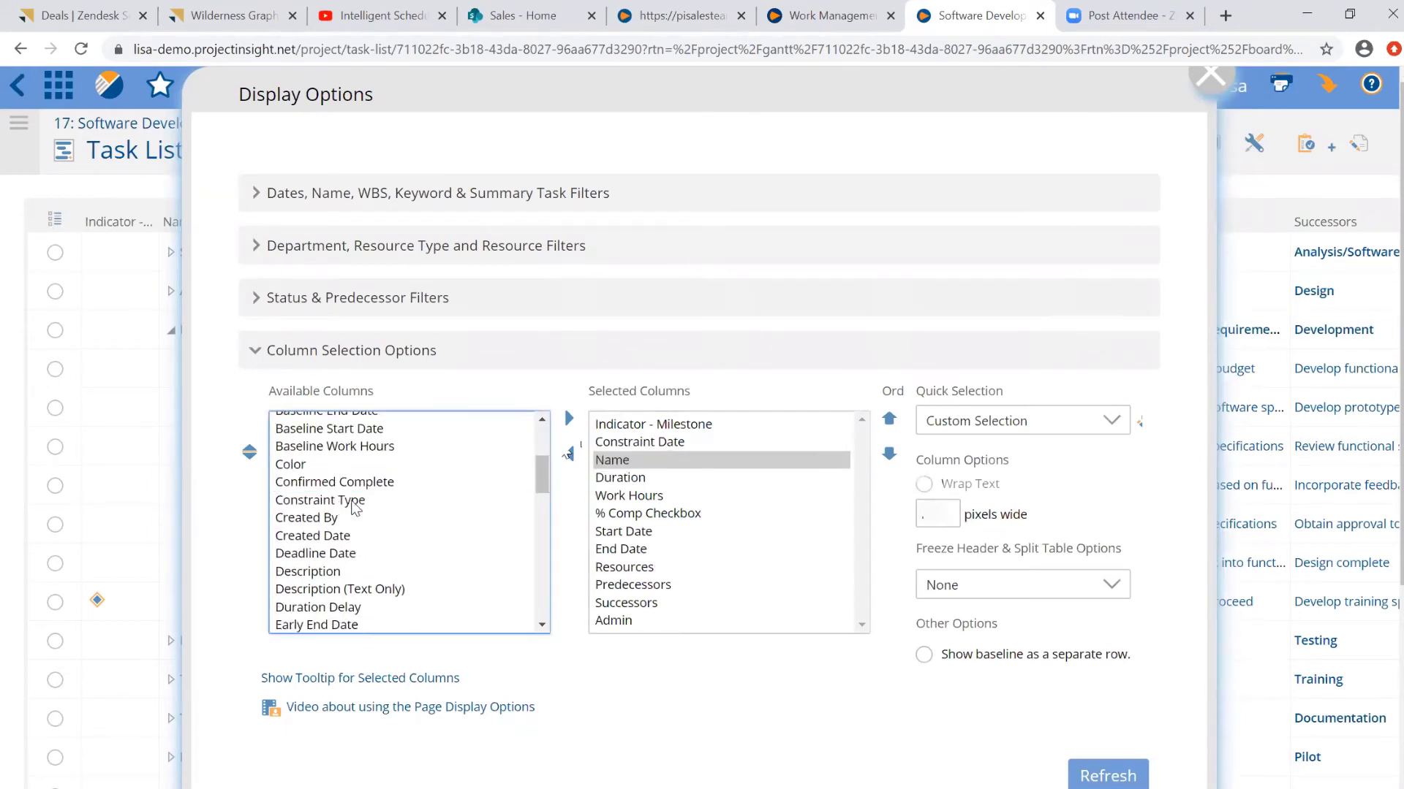
pyautogui.click(1094, 779)
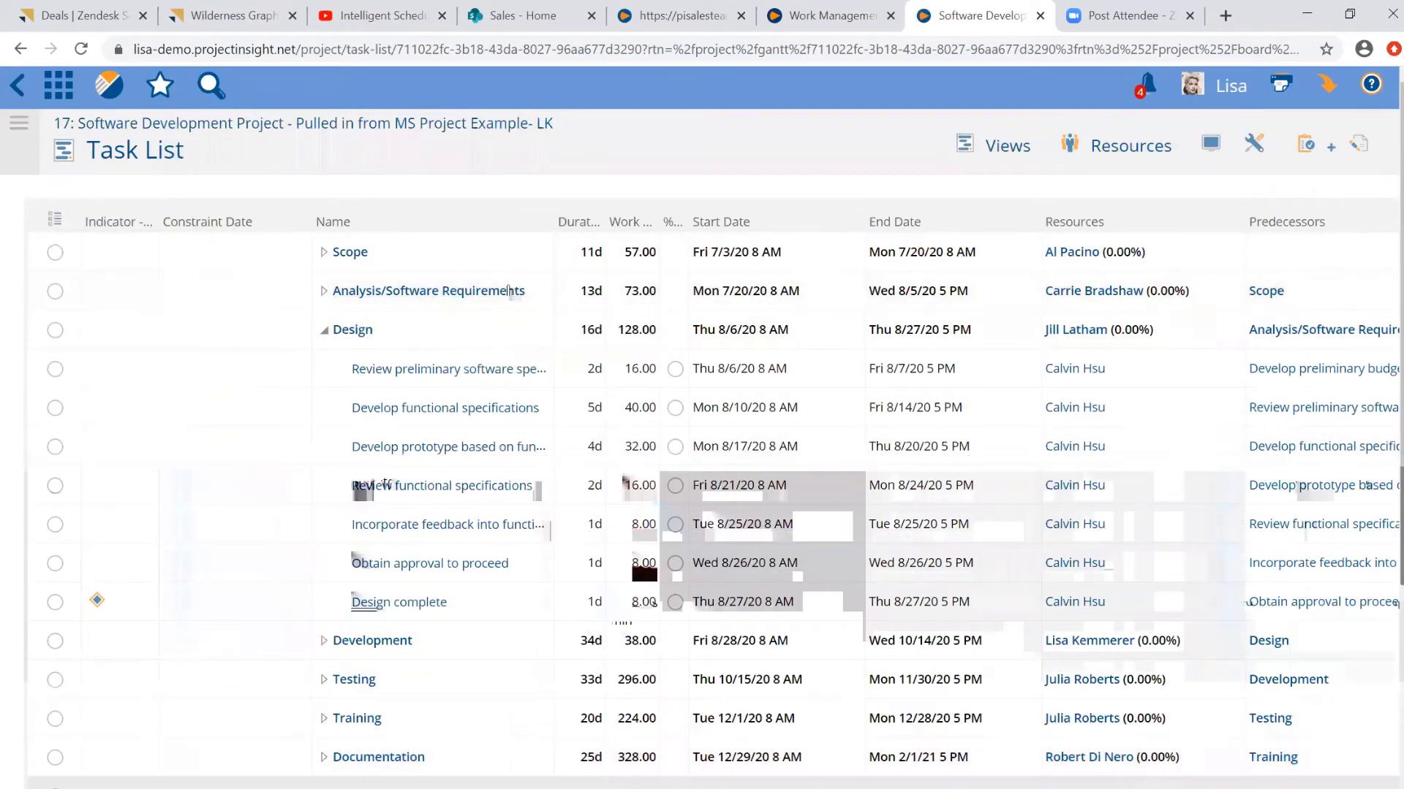
# Check all tasks in the task list for bulk actions, and uncheck them all again.
pyautogui.hscroll(2, 509, 290)
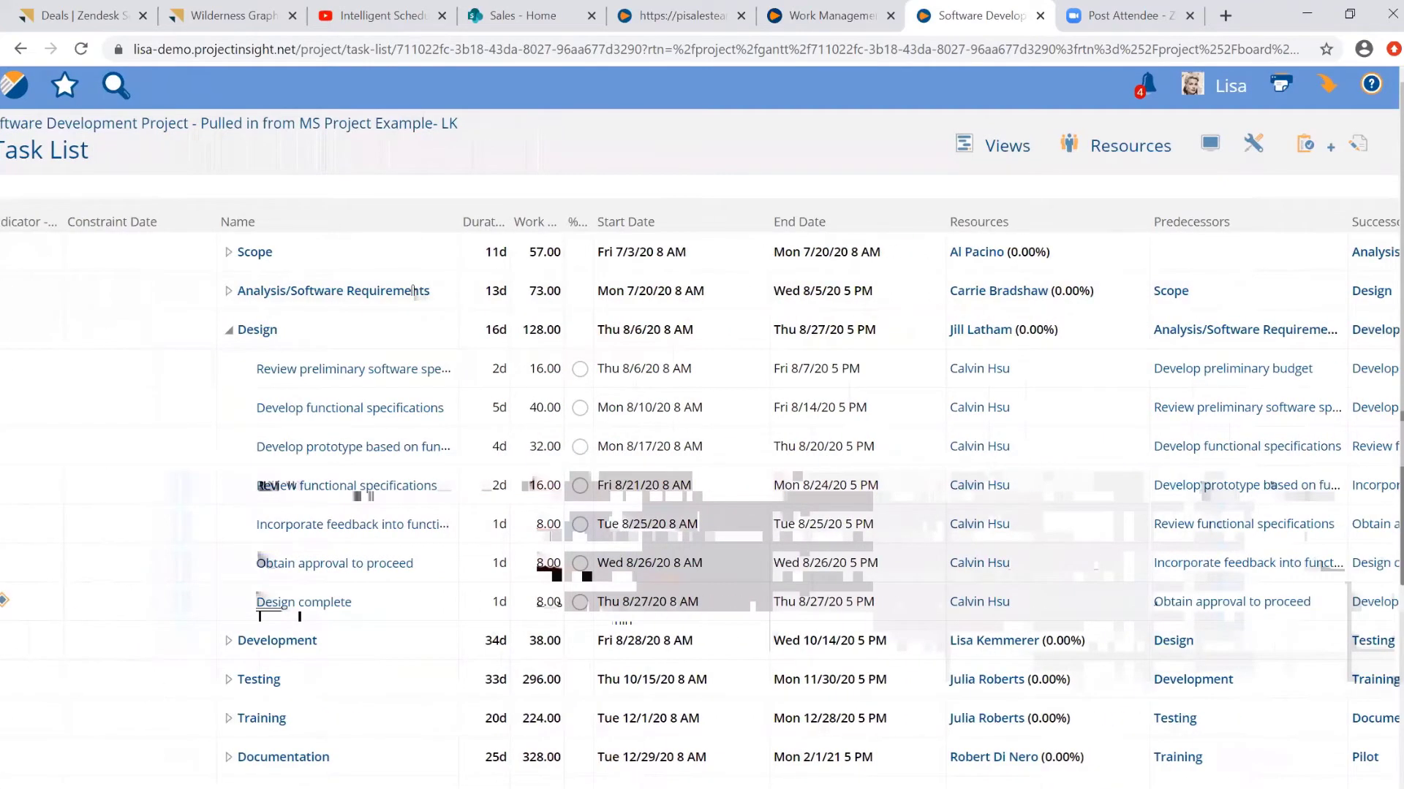
pyautogui.hscroll(2, 415, 292)
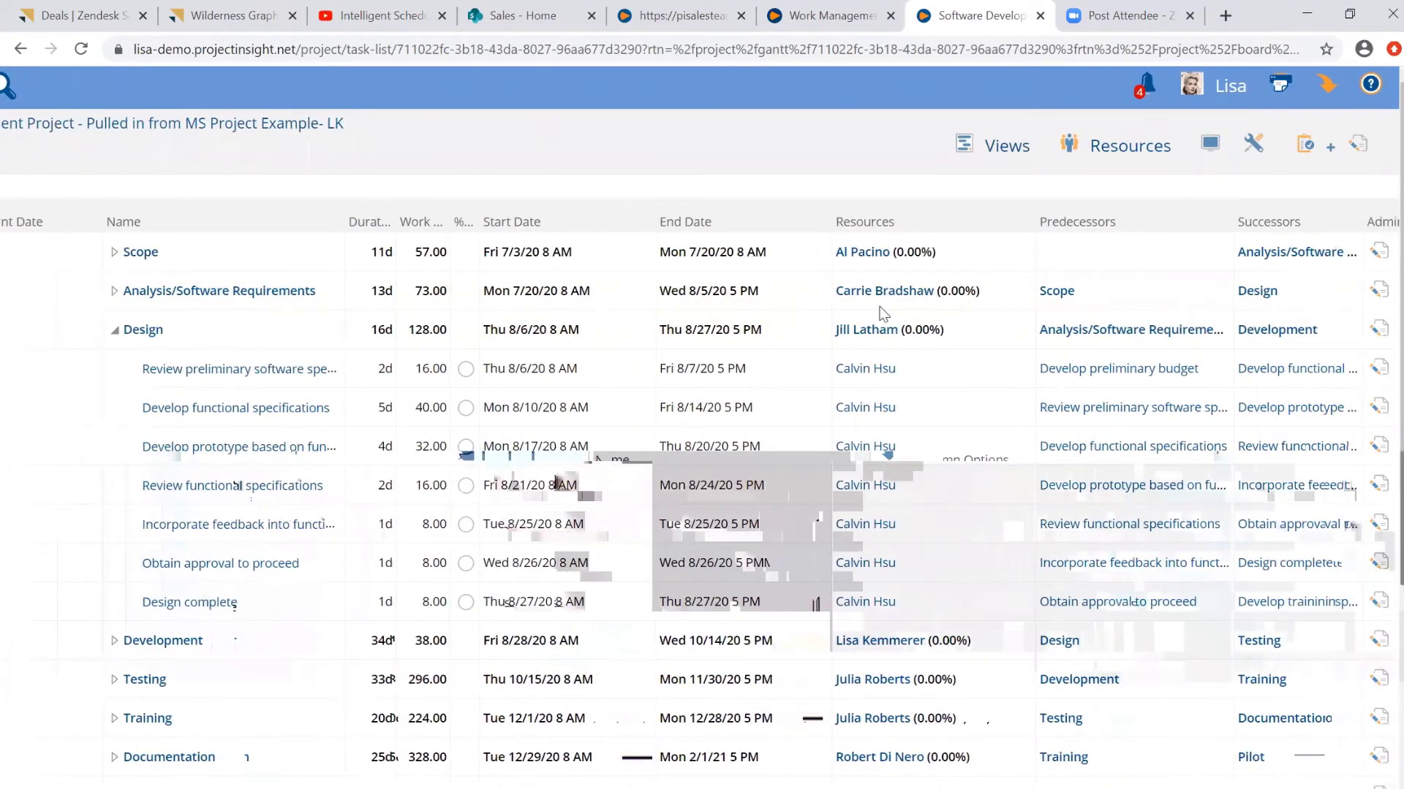
pyautogui.hscroll(1, 976, 322)
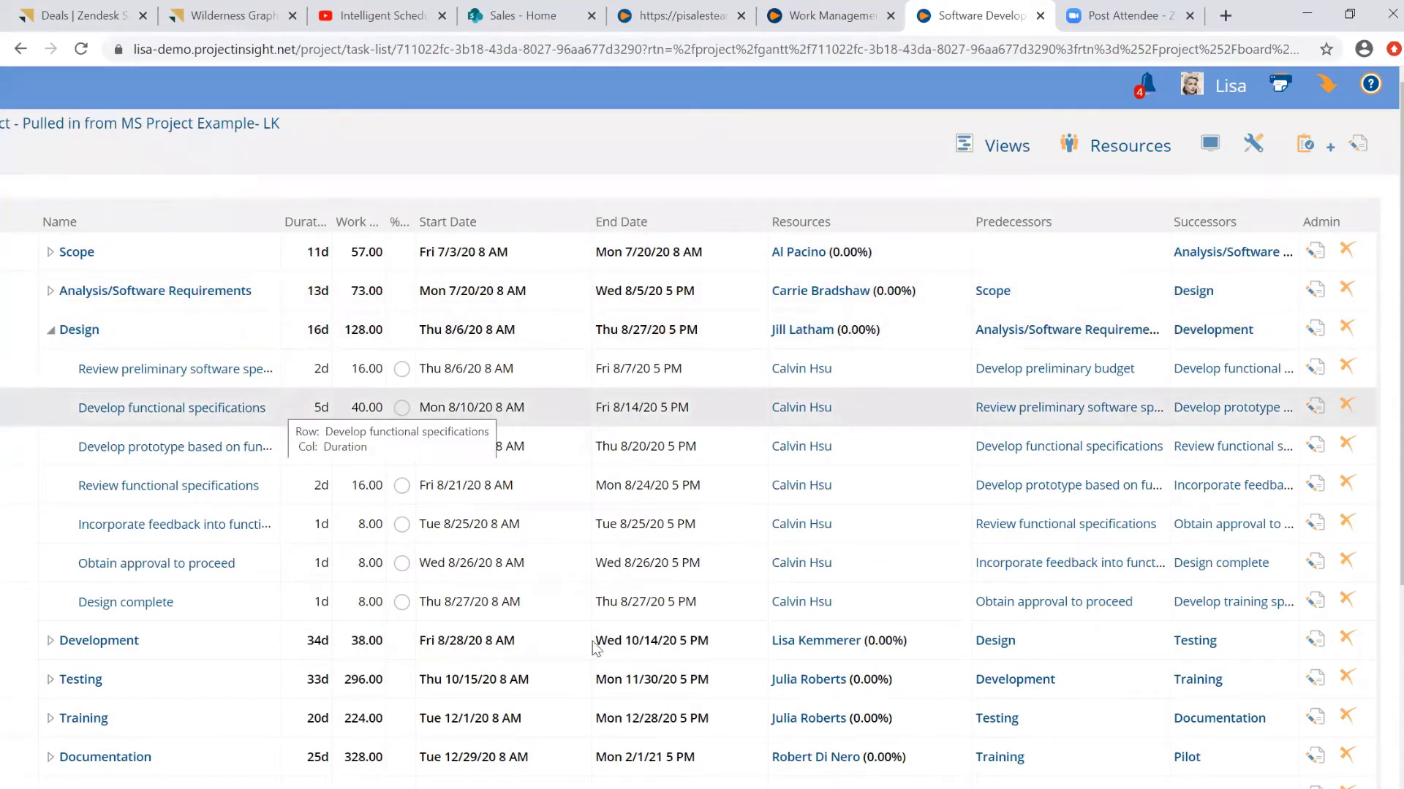
pyautogui.hscroll(-1, 595, 647)
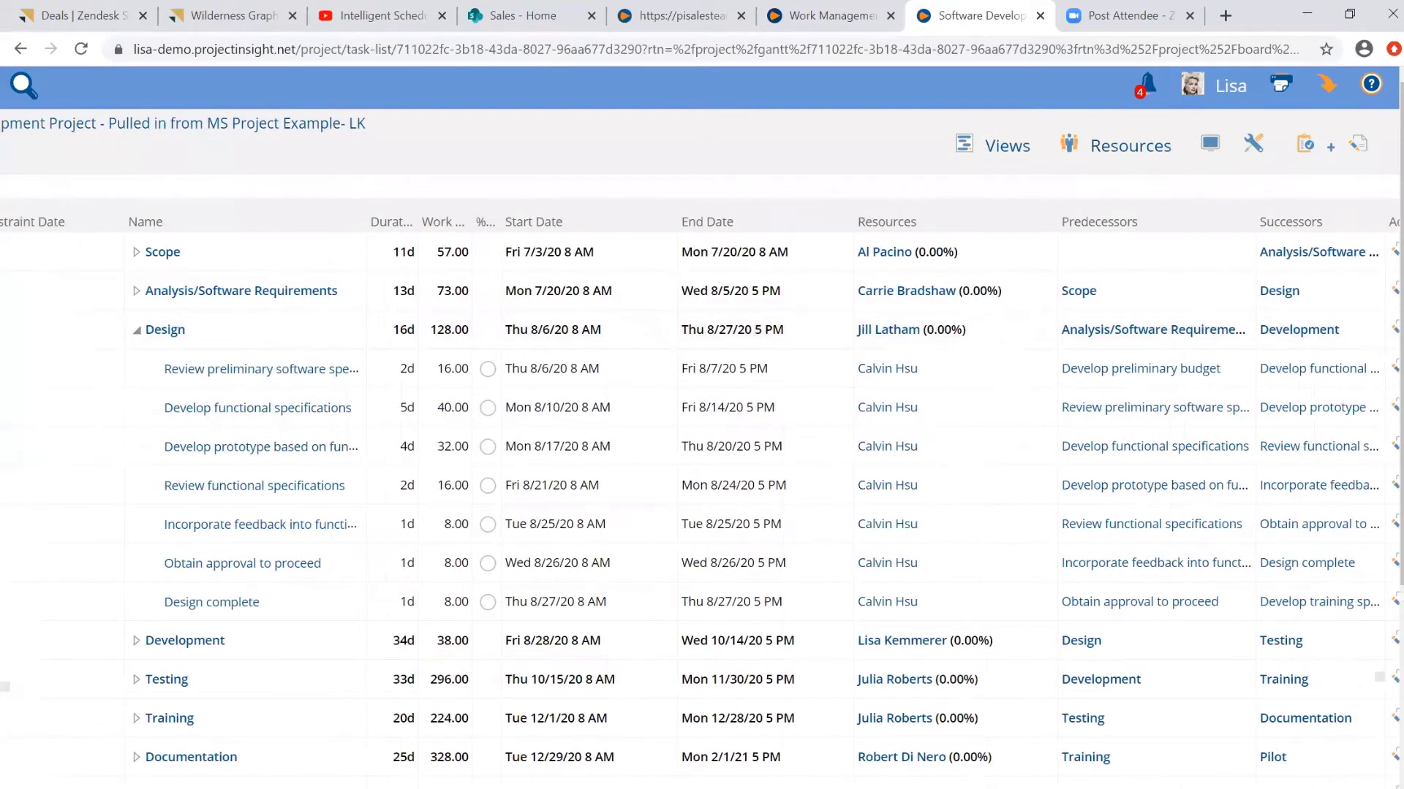
pyautogui.hscroll(-2, 6, 301)
pyautogui.hscroll(-1, 53, 222)
pyautogui.click(48, 219)
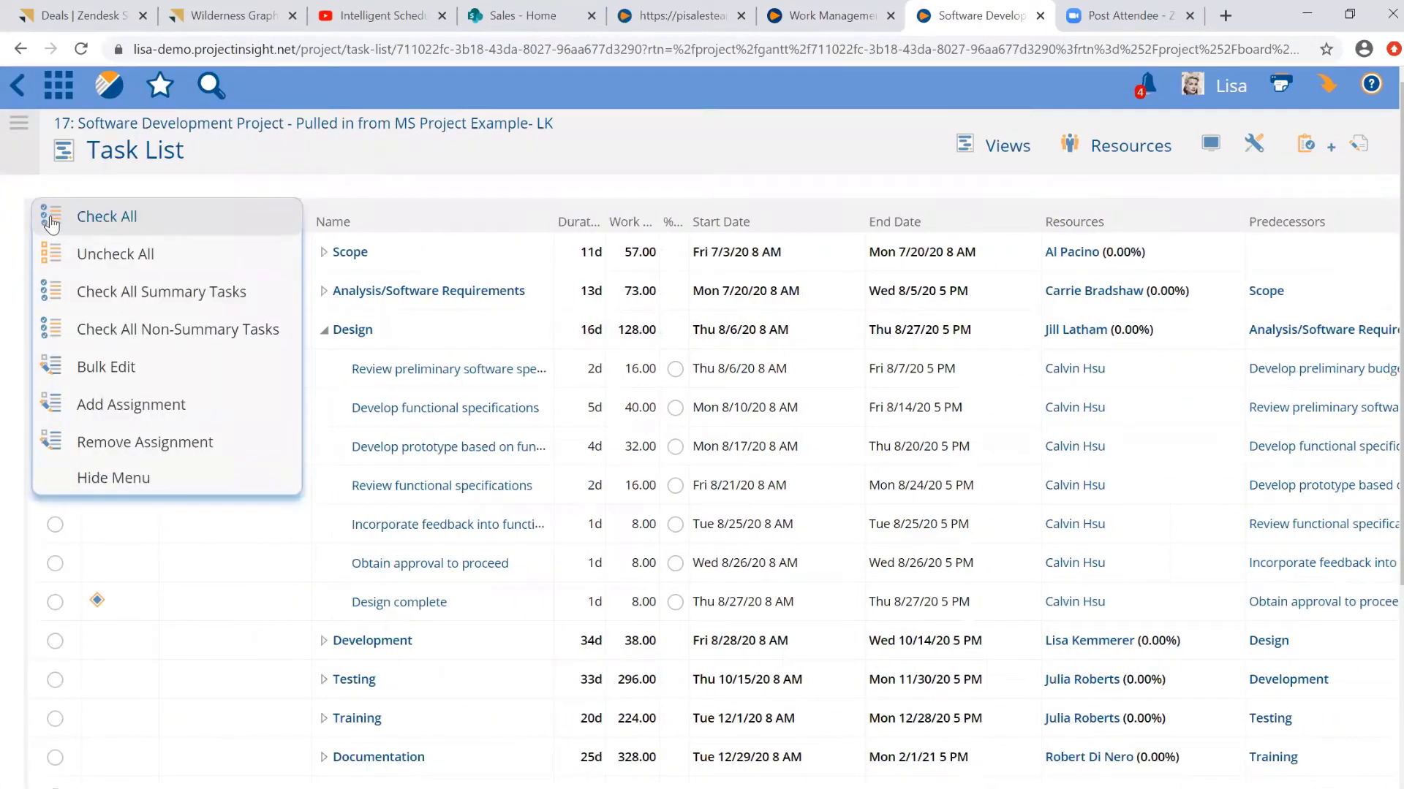
pyautogui.click(51, 219)
pyautogui.click(50, 218)
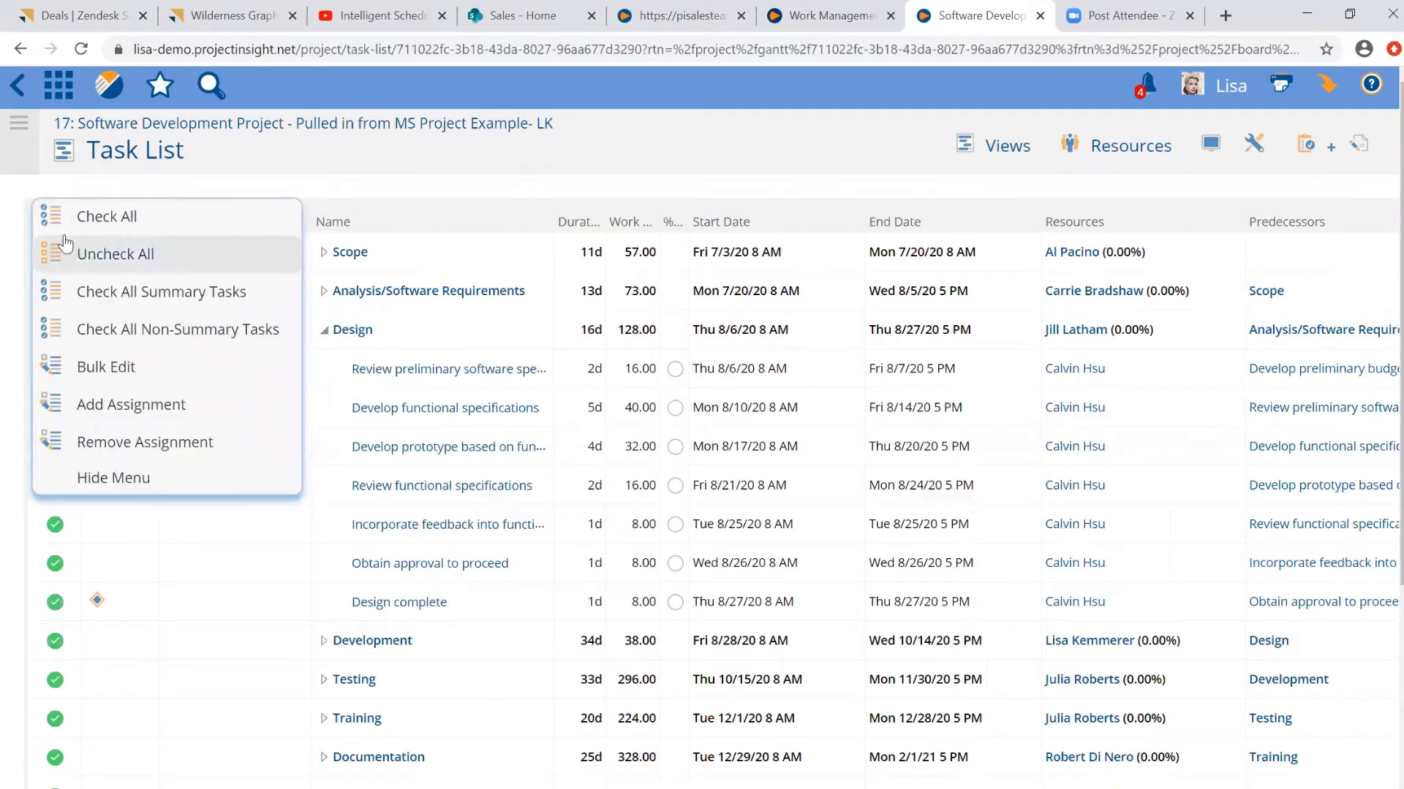
pyautogui.click(85, 251)
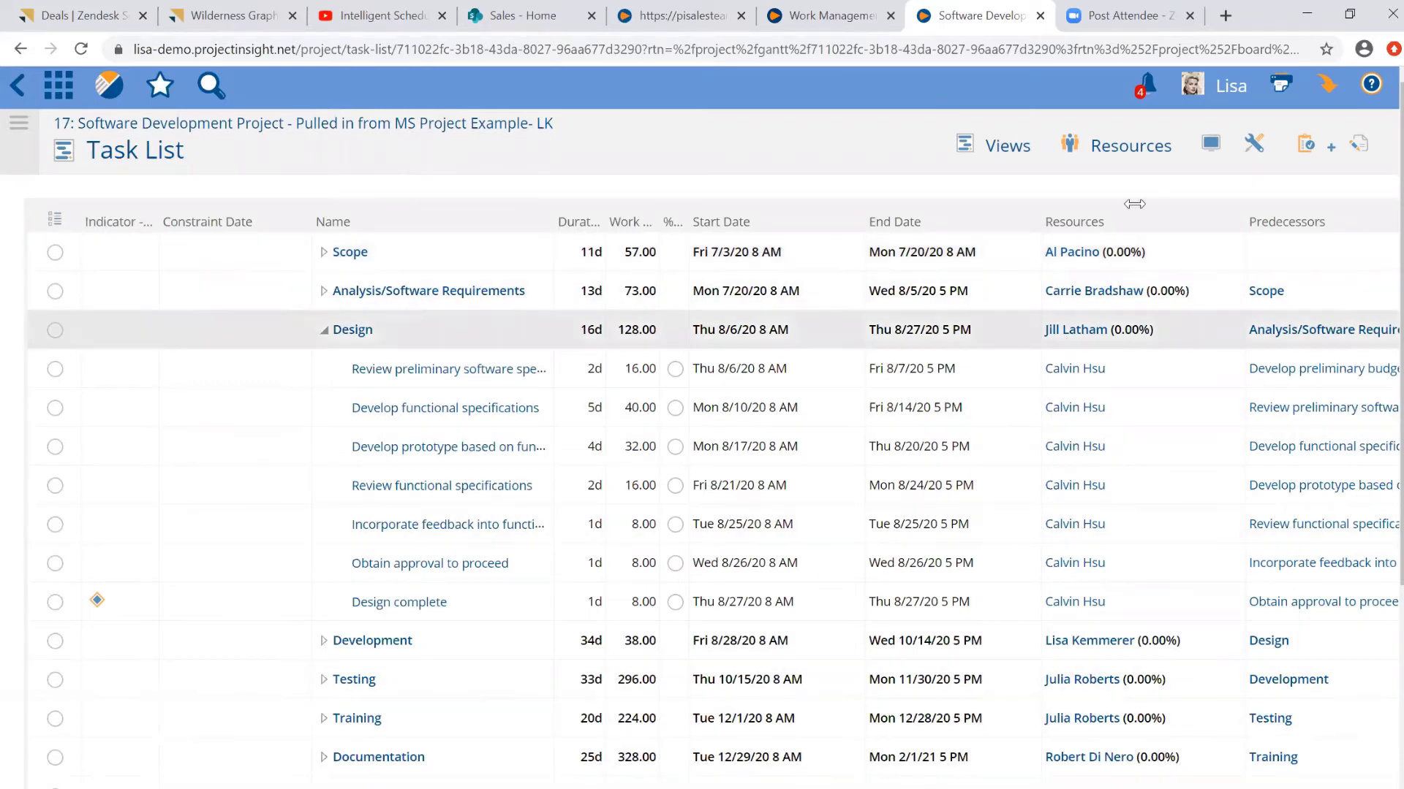
pyautogui.moveTo(1400, 145)
pyautogui.mouseDown()
pyautogui.moveTo(1400, 174)
pyautogui.moveTo(1400, 146)
pyautogui.mouseUp()
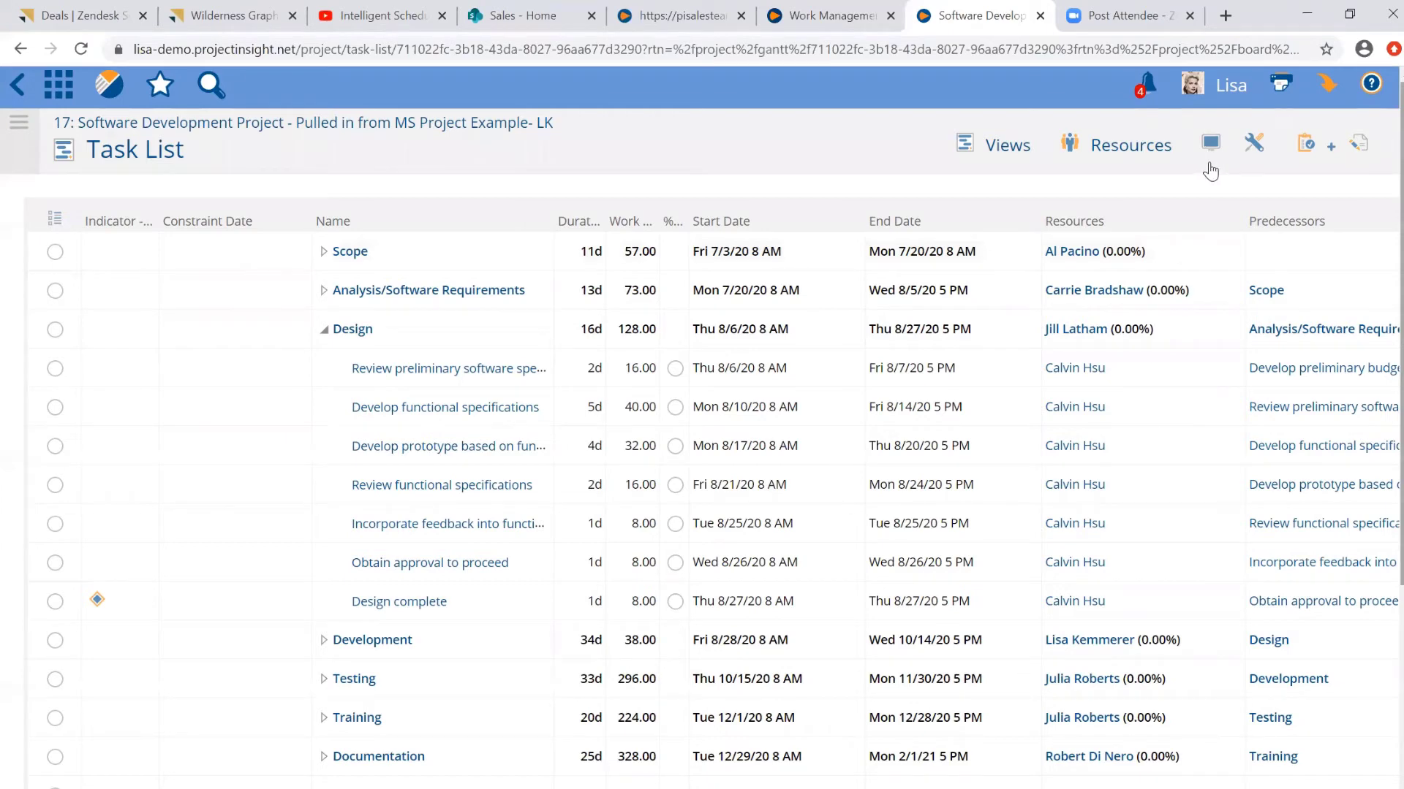
pyautogui.click(1252, 143)
pyautogui.click(1059, 170)
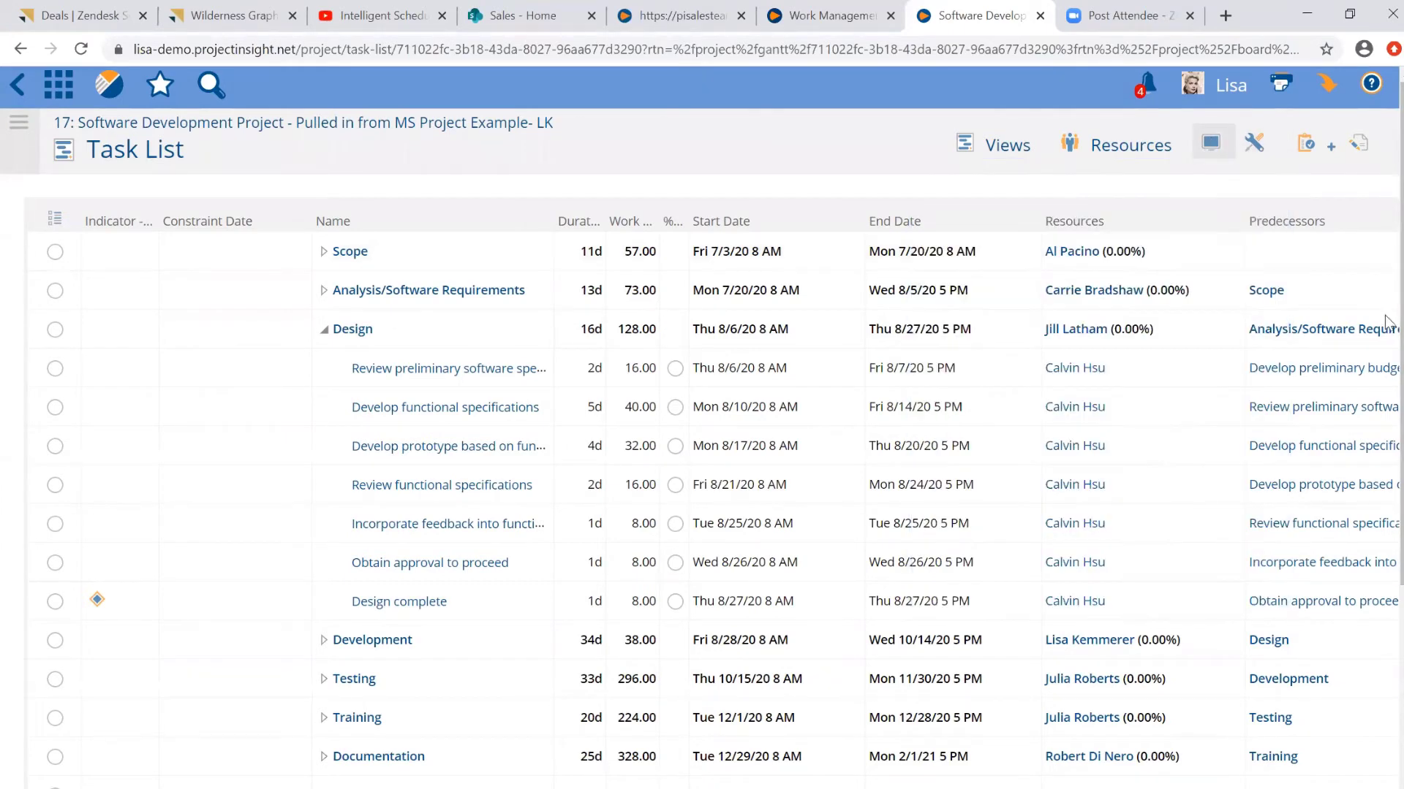
# Enter a new task named Recap Meeting at the end of the task list, with start and end dates of 7/1/2020.
pyautogui.scroll(-2, 764, 604)
pyautogui.scroll(-3, 460, 619)
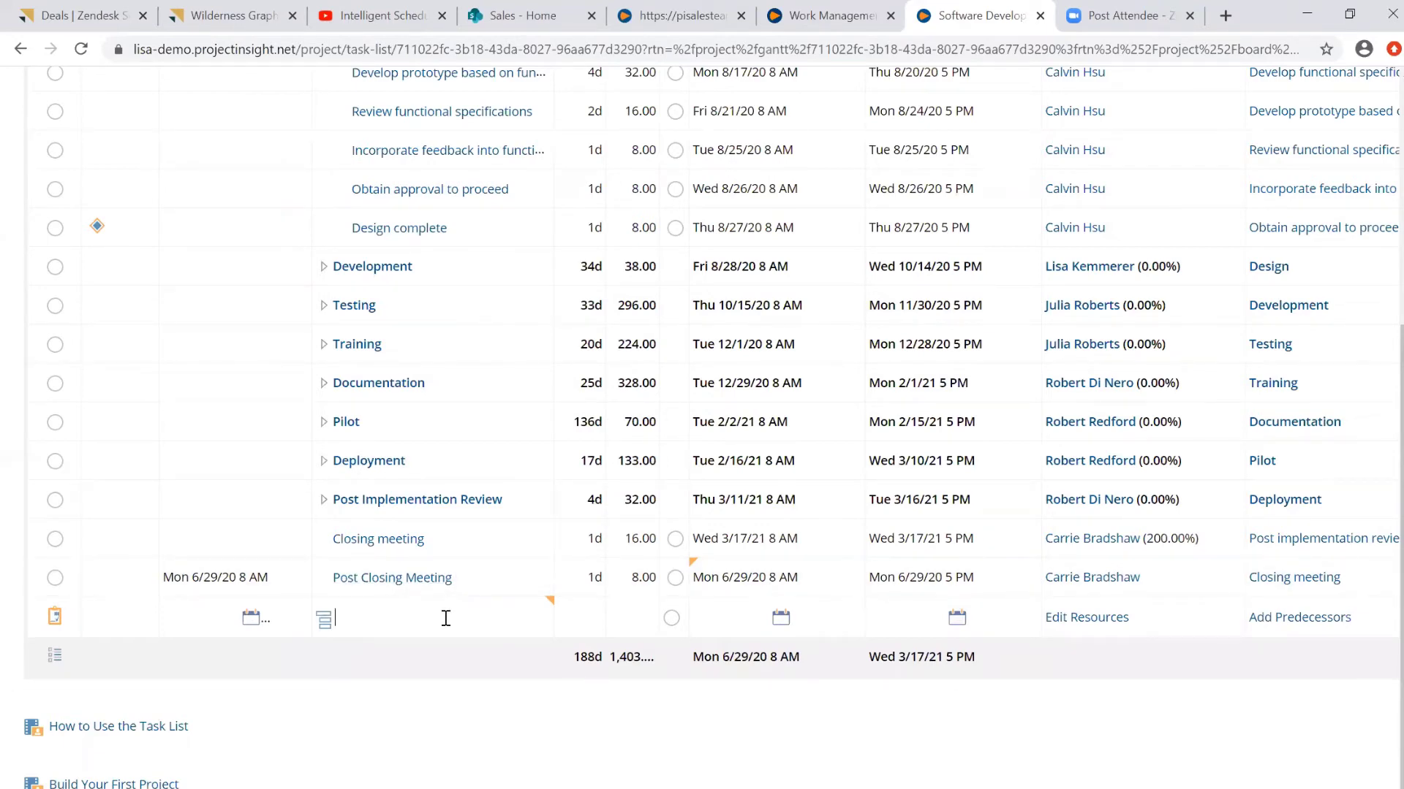
pyautogui.write('Recap Meeting')
pyautogui.click(633, 619)
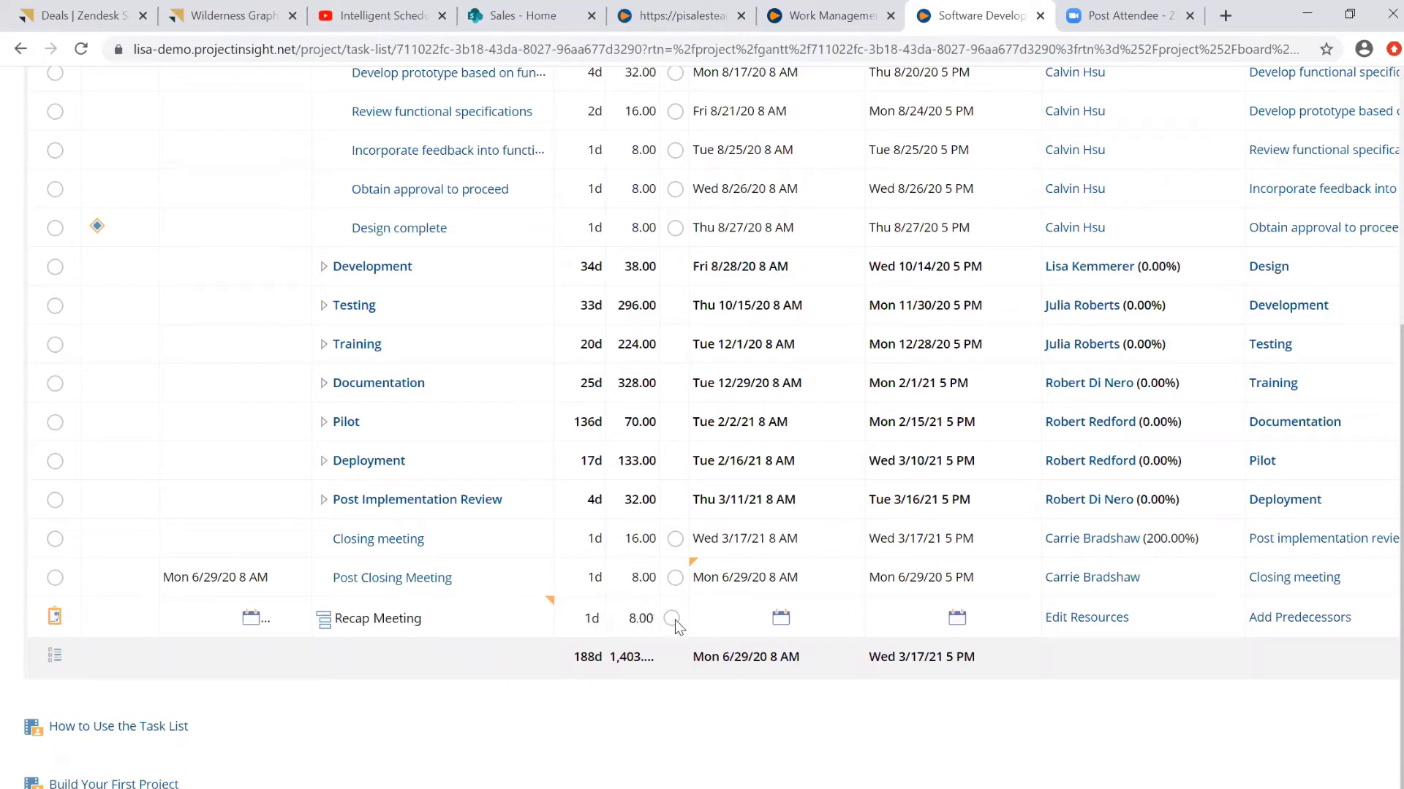
pyautogui.click(720, 619)
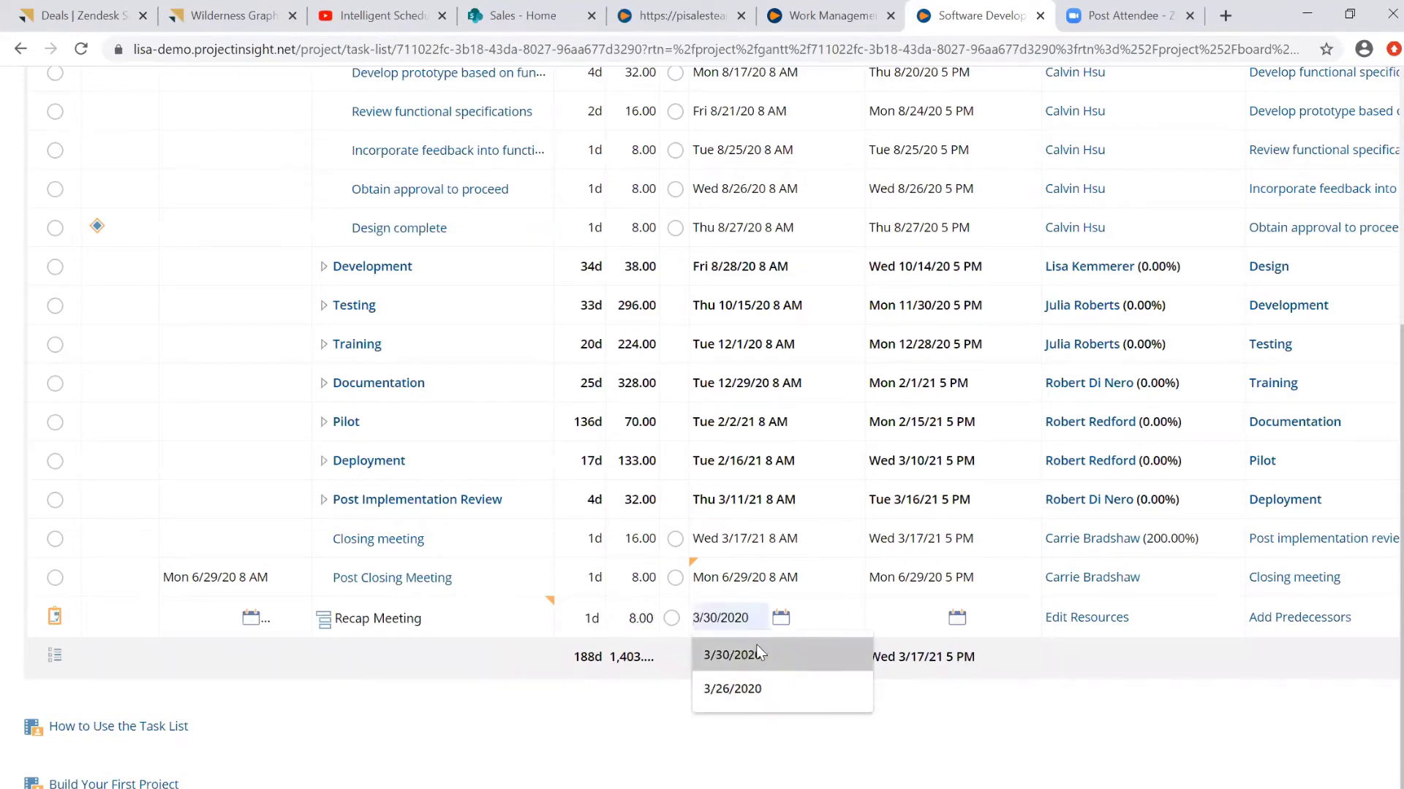
pyautogui.click(781, 623)
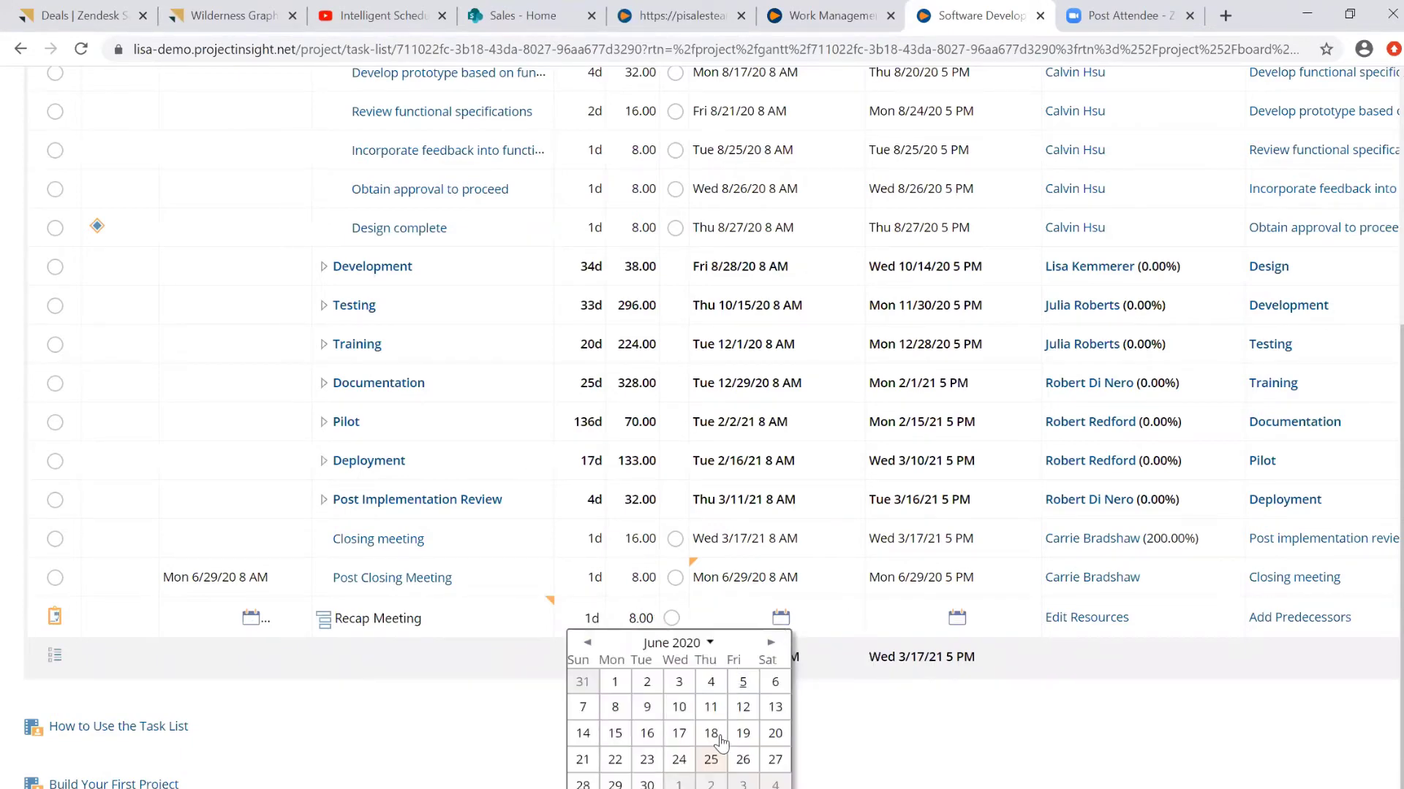
pyautogui.click(680, 784)
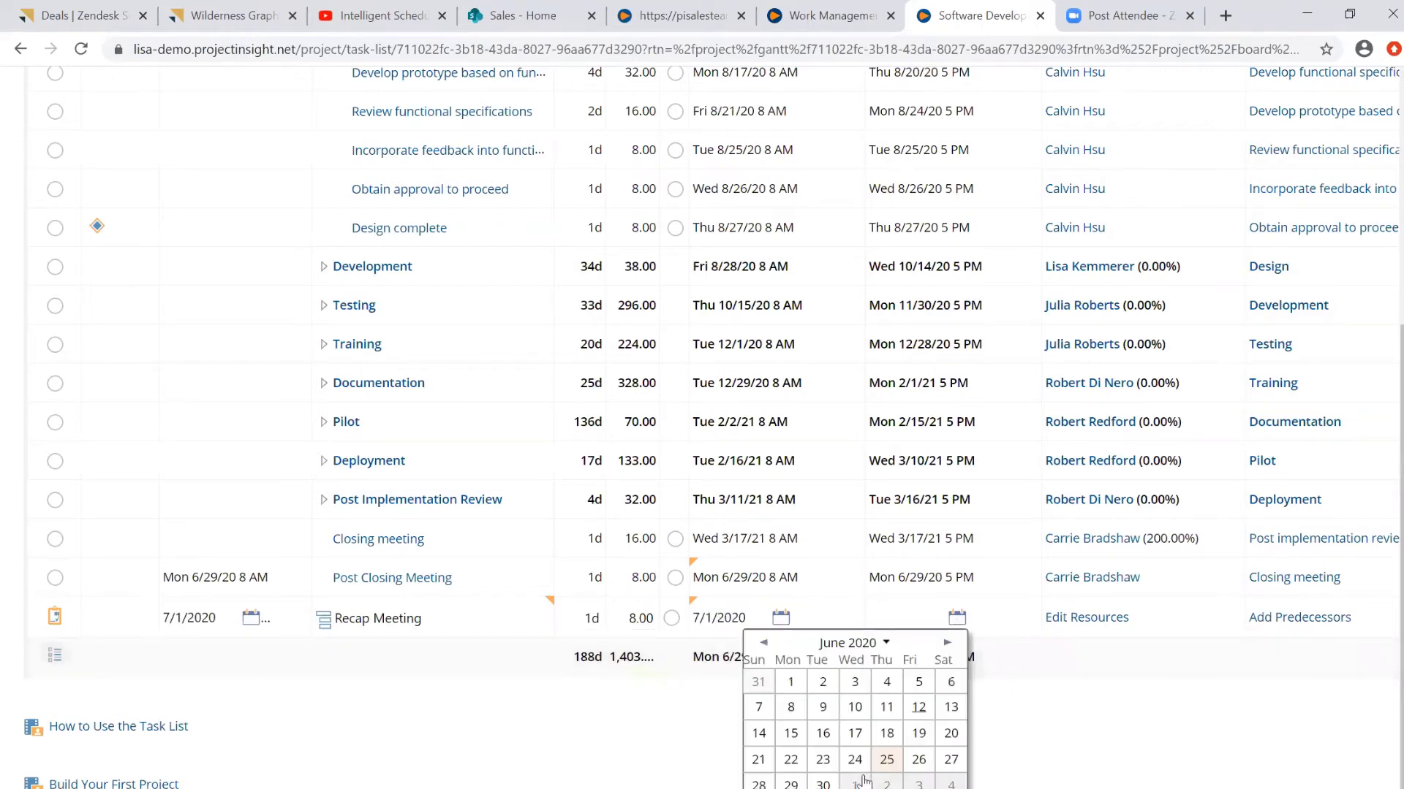
pyautogui.click(860, 783)
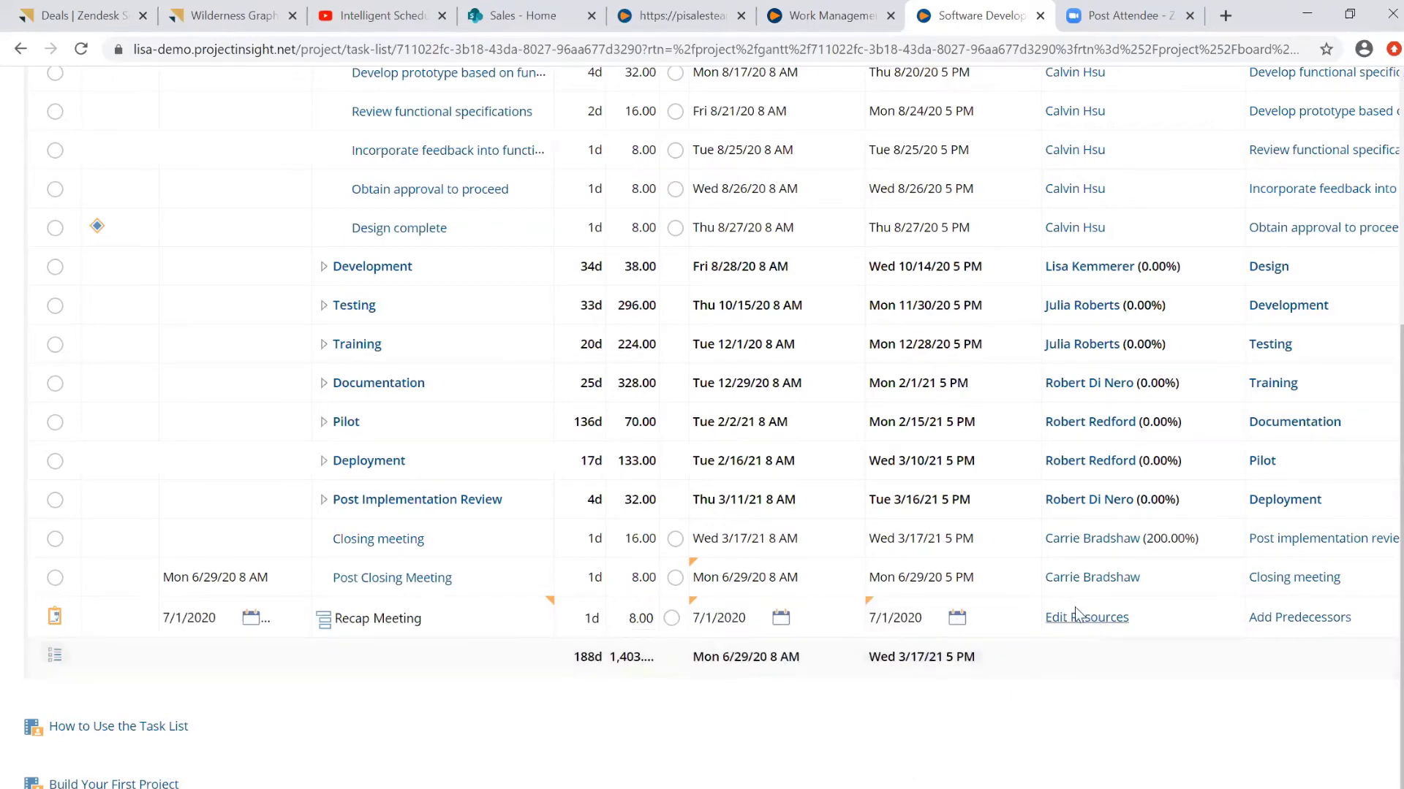
# Assign Robert Redford as the resource for the Recap Meeting task.
pyautogui.click(1089, 620)
pyautogui.click(694, 440)
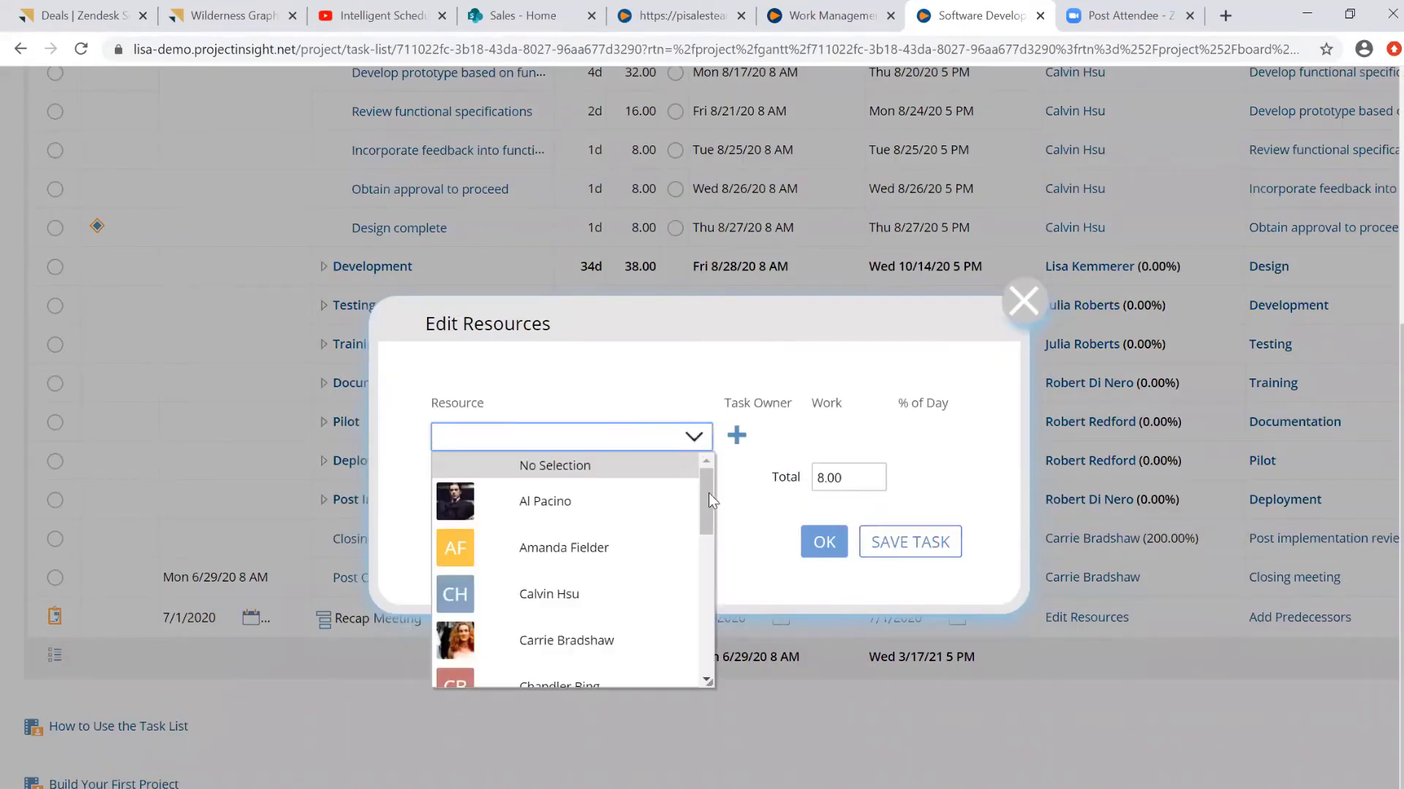
pyautogui.scroll(-5, 706, 503)
pyautogui.scroll(-5, 694, 562)
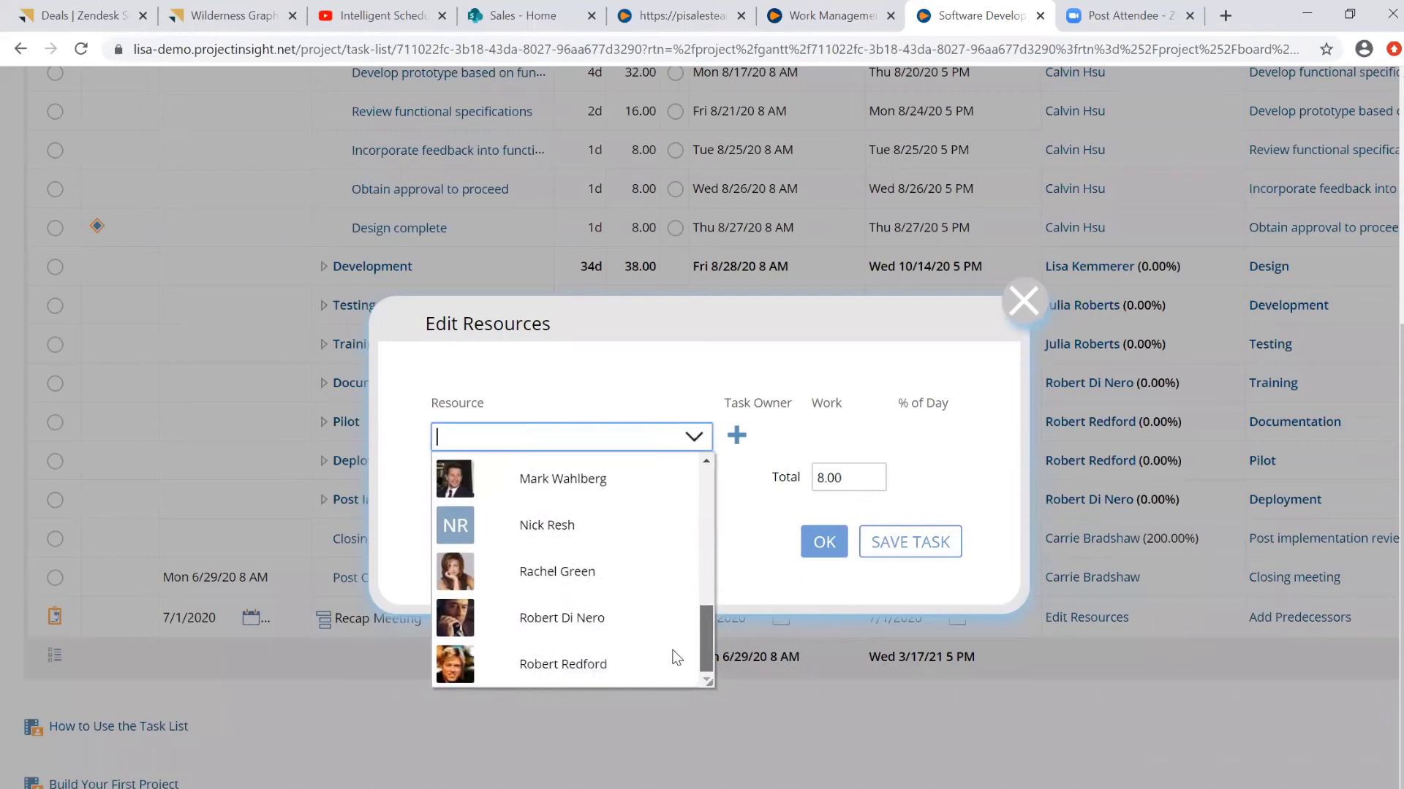
pyautogui.click(578, 662)
pyautogui.click(875, 585)
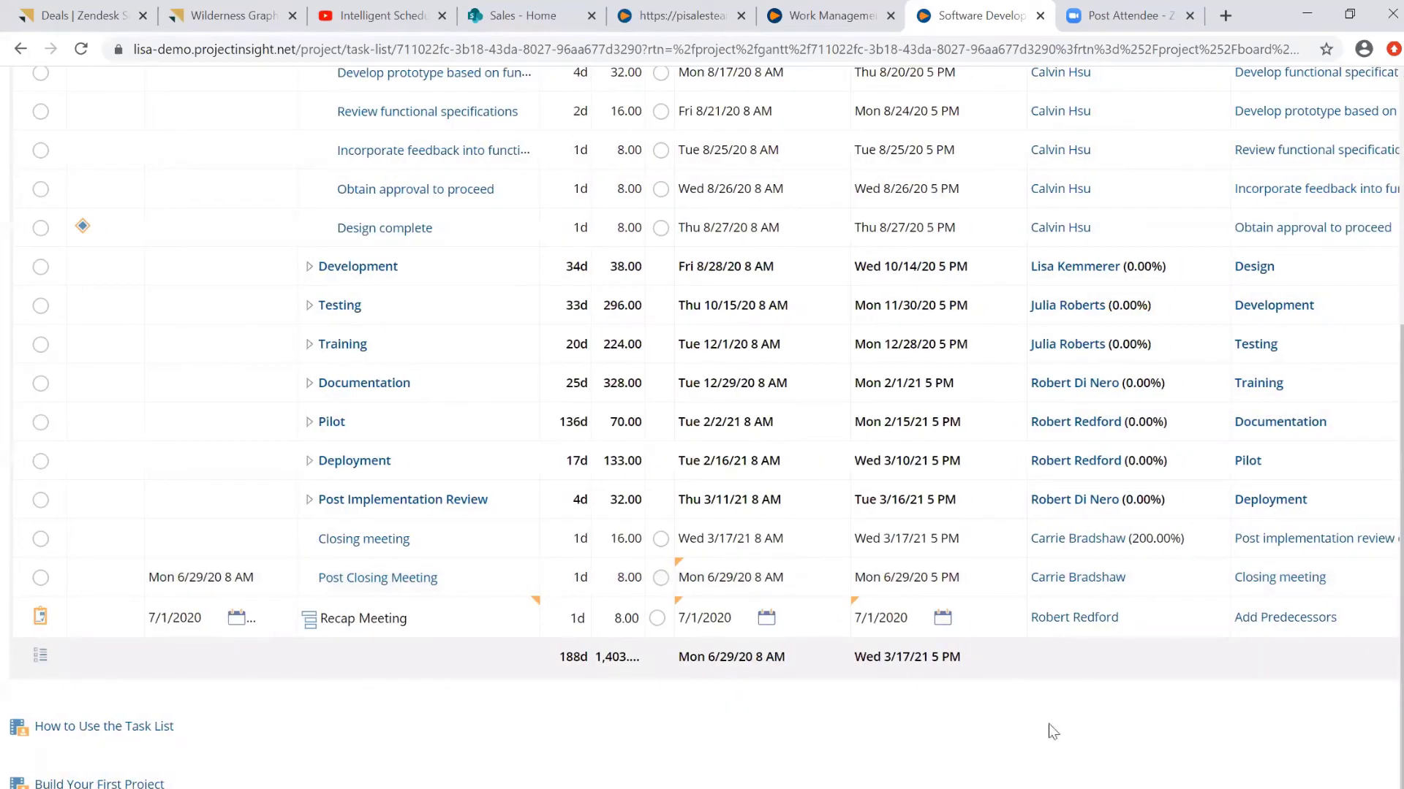
# Set Post Closing Meeting as the predecessor of the Recap Meeting task.
pyautogui.hscroll(2, 1049, 731)
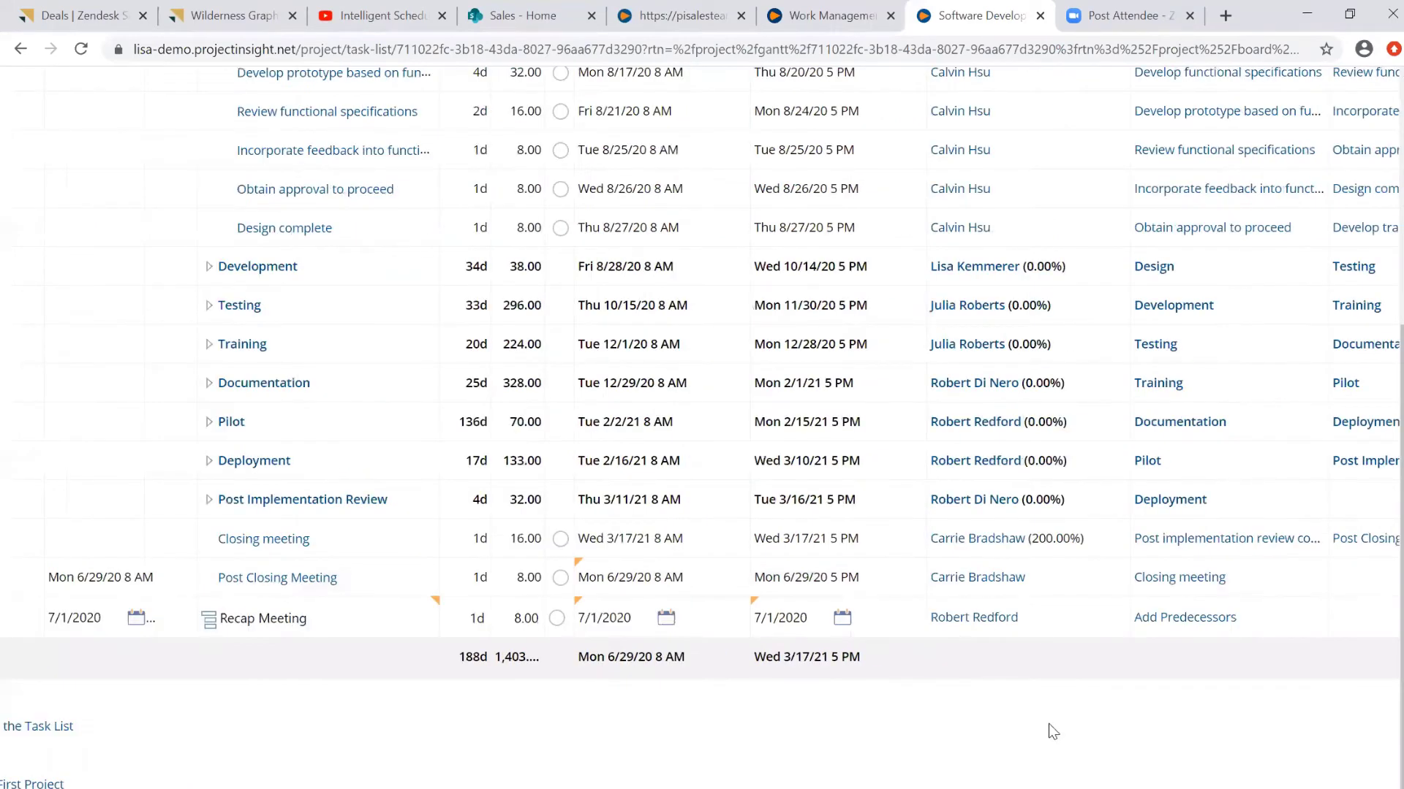
pyautogui.hscroll(2, 1053, 731)
pyautogui.click(1078, 617)
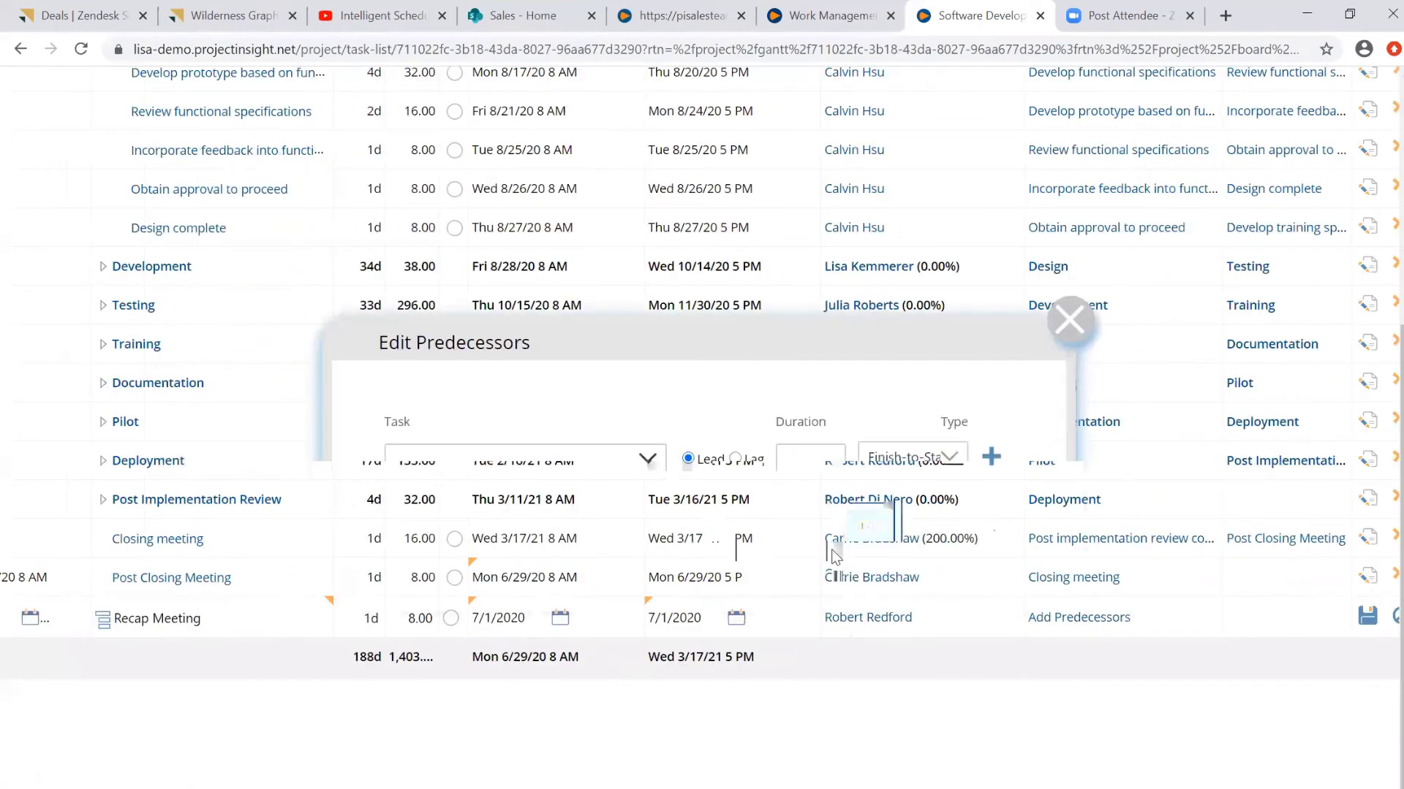
pyautogui.scroll(-3, 638, 643)
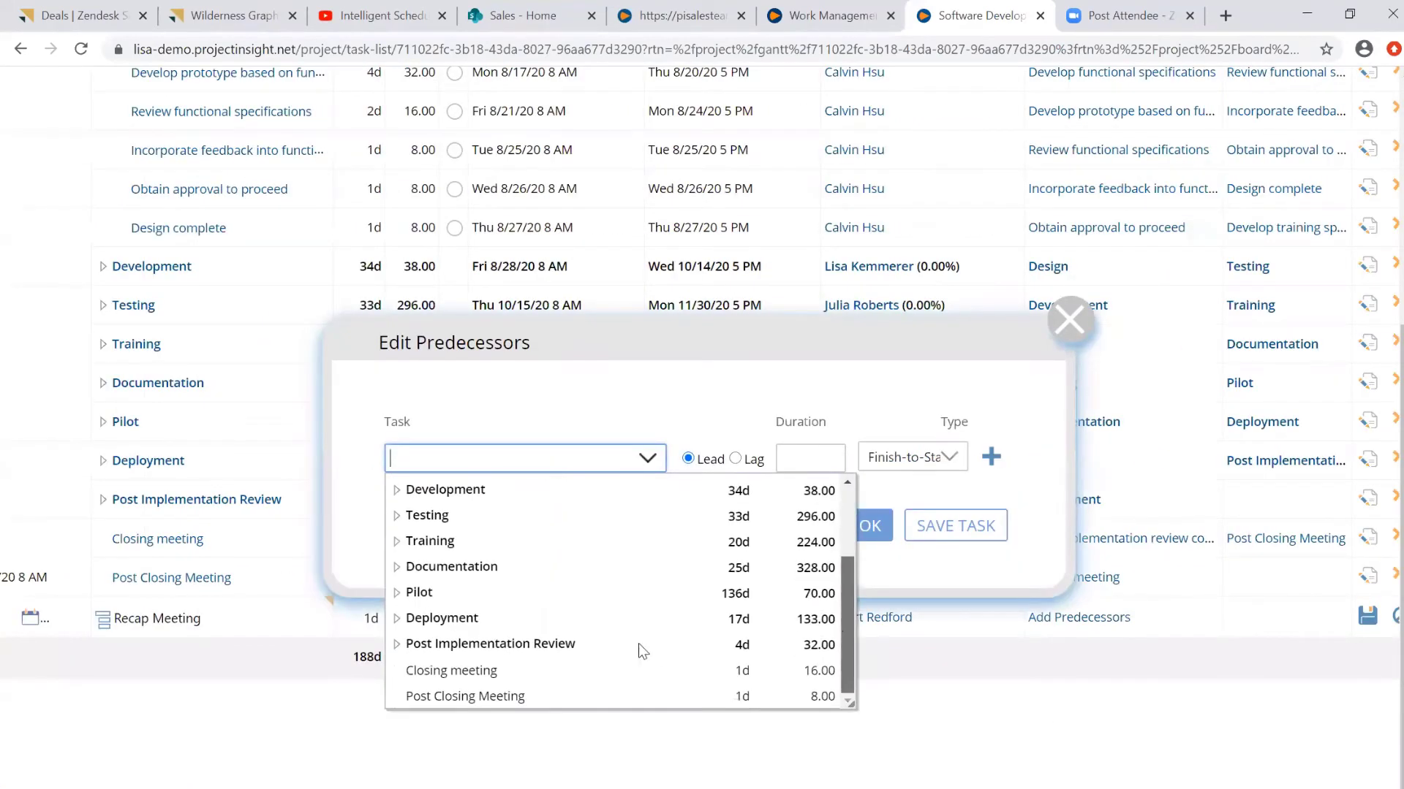
pyautogui.click(542, 696)
pyautogui.click(870, 525)
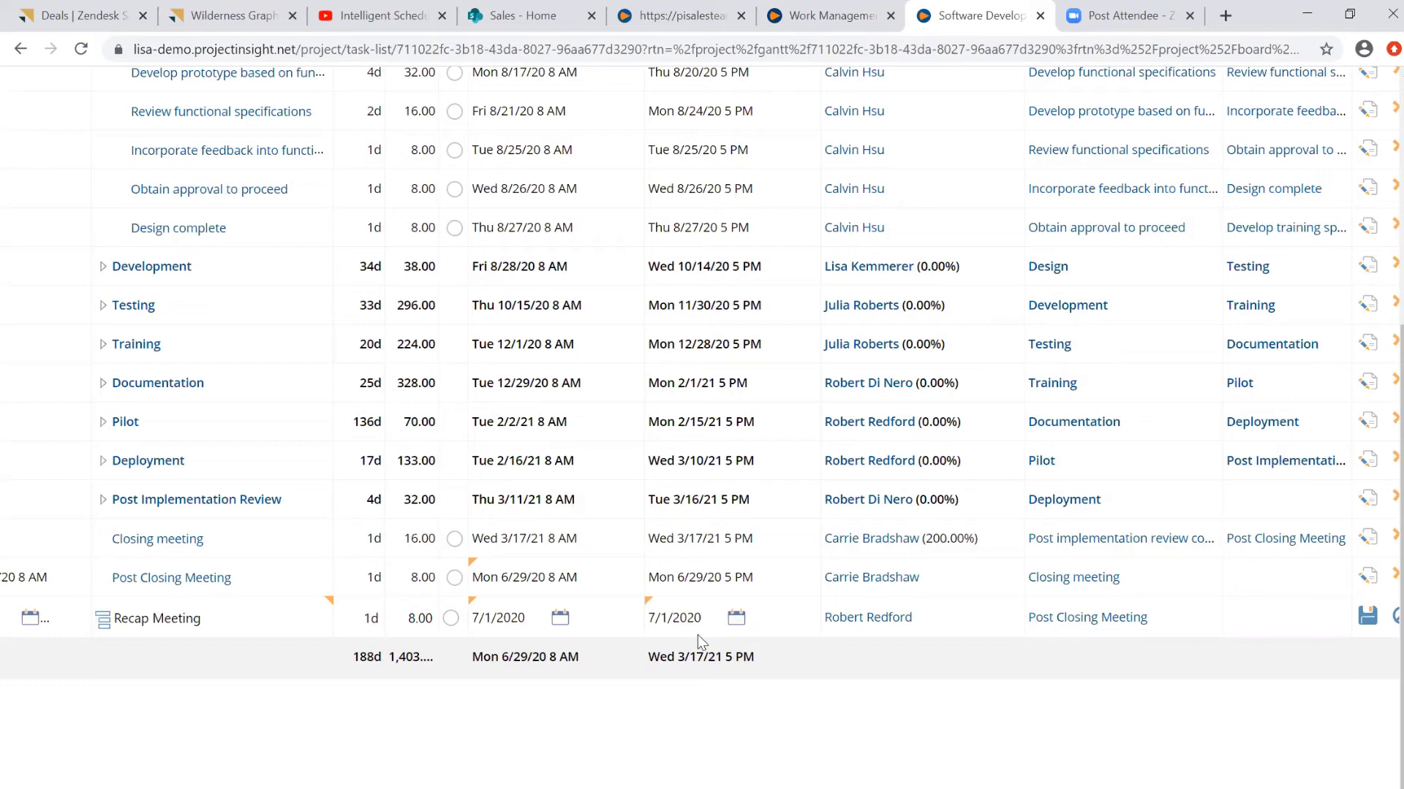
pyautogui.hscroll(-1, 699, 366)
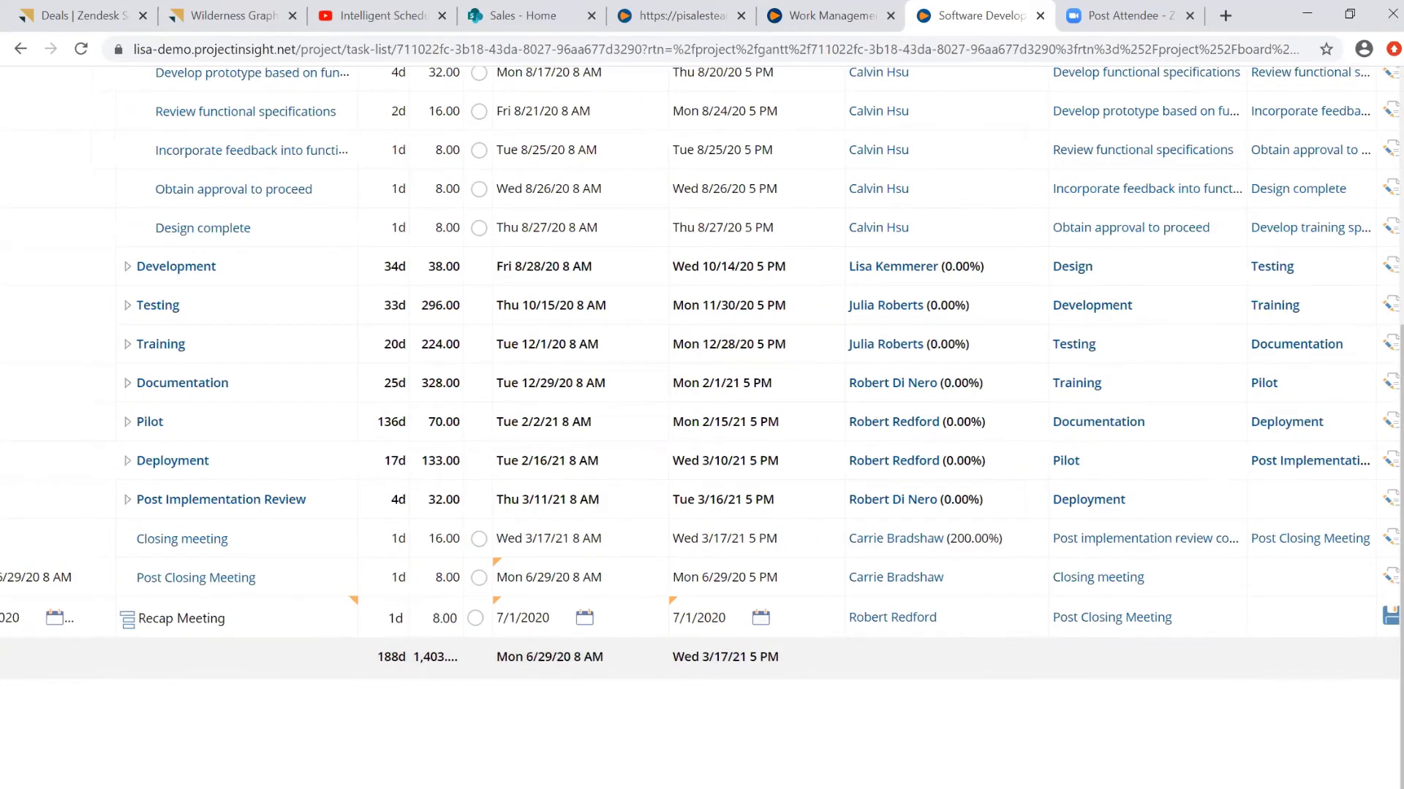
pyautogui.hscroll(-5, 699, 365)
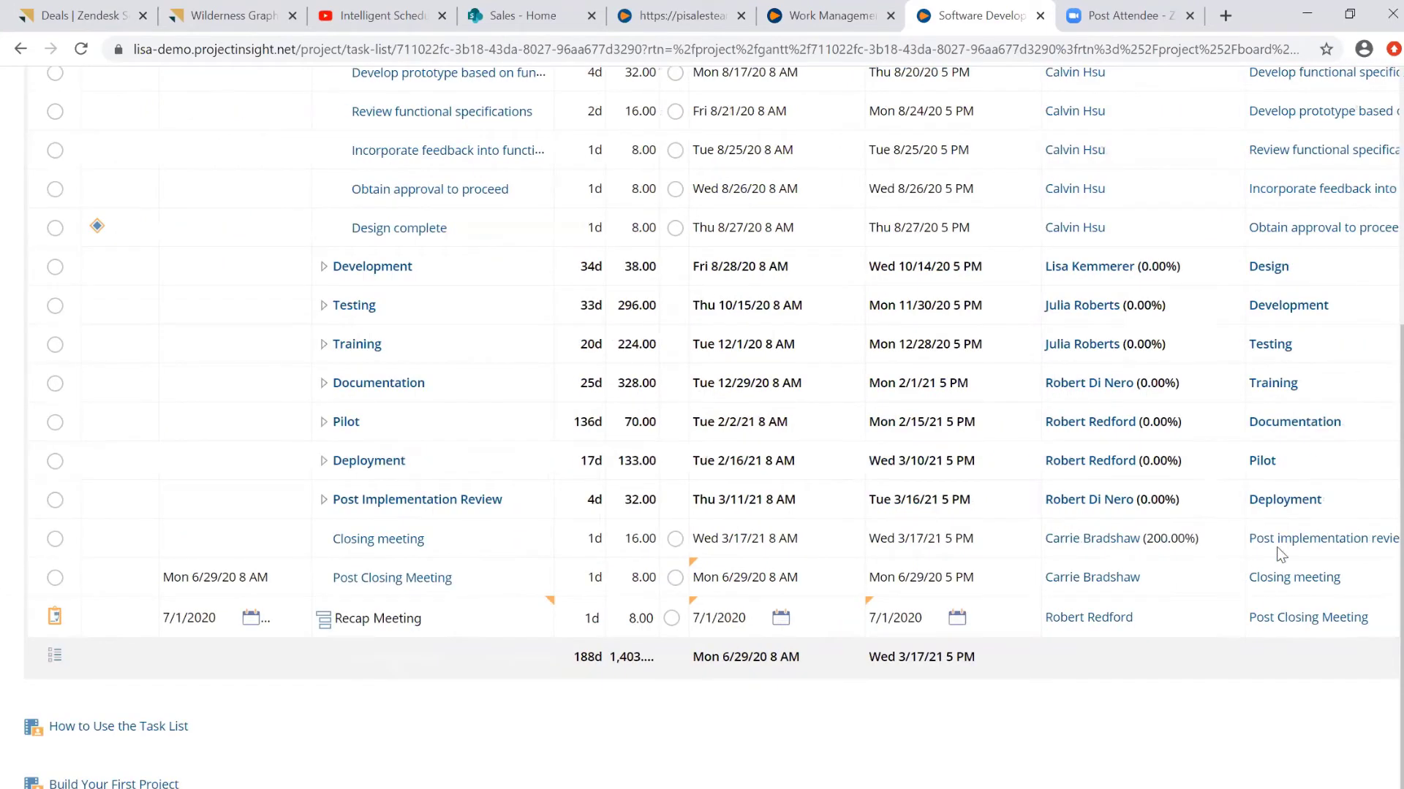
pyautogui.scroll(2, 1329, 183)
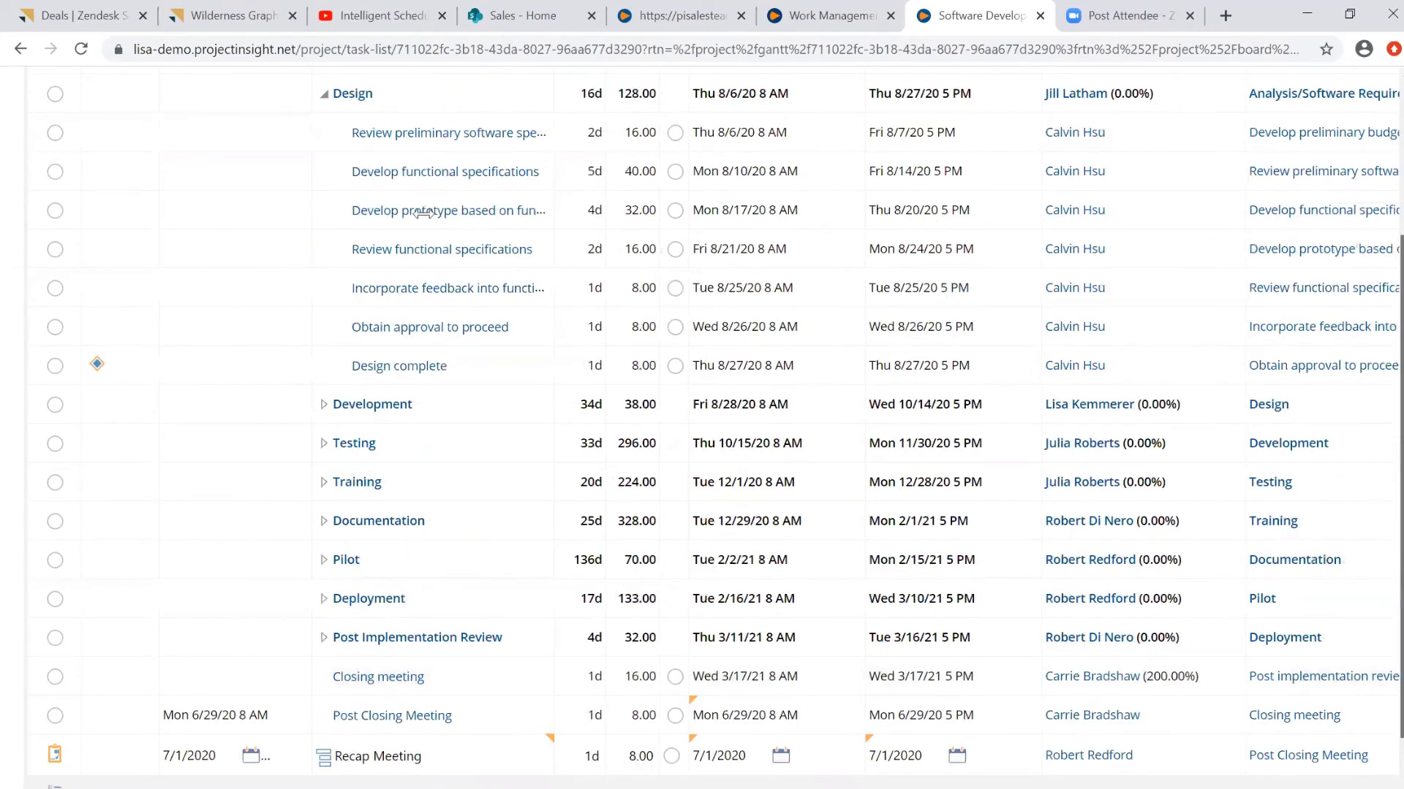
# Leave the task list for the home screen, open the Projects overview, and look through the listed projects.
pyautogui.scroll(3, 424, 213)
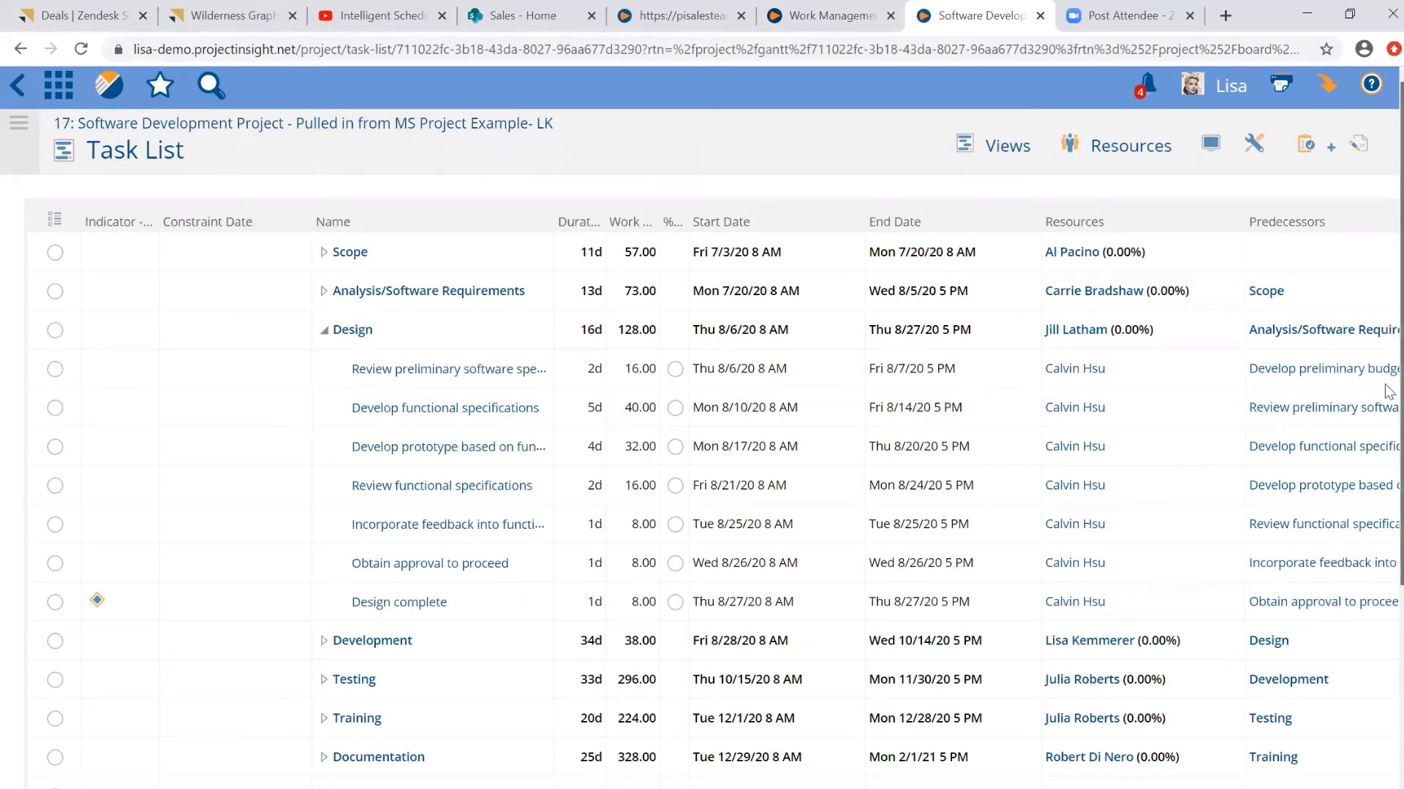
pyautogui.scroll(-1, 1388, 137)
pyautogui.scroll(1, 1388, 137)
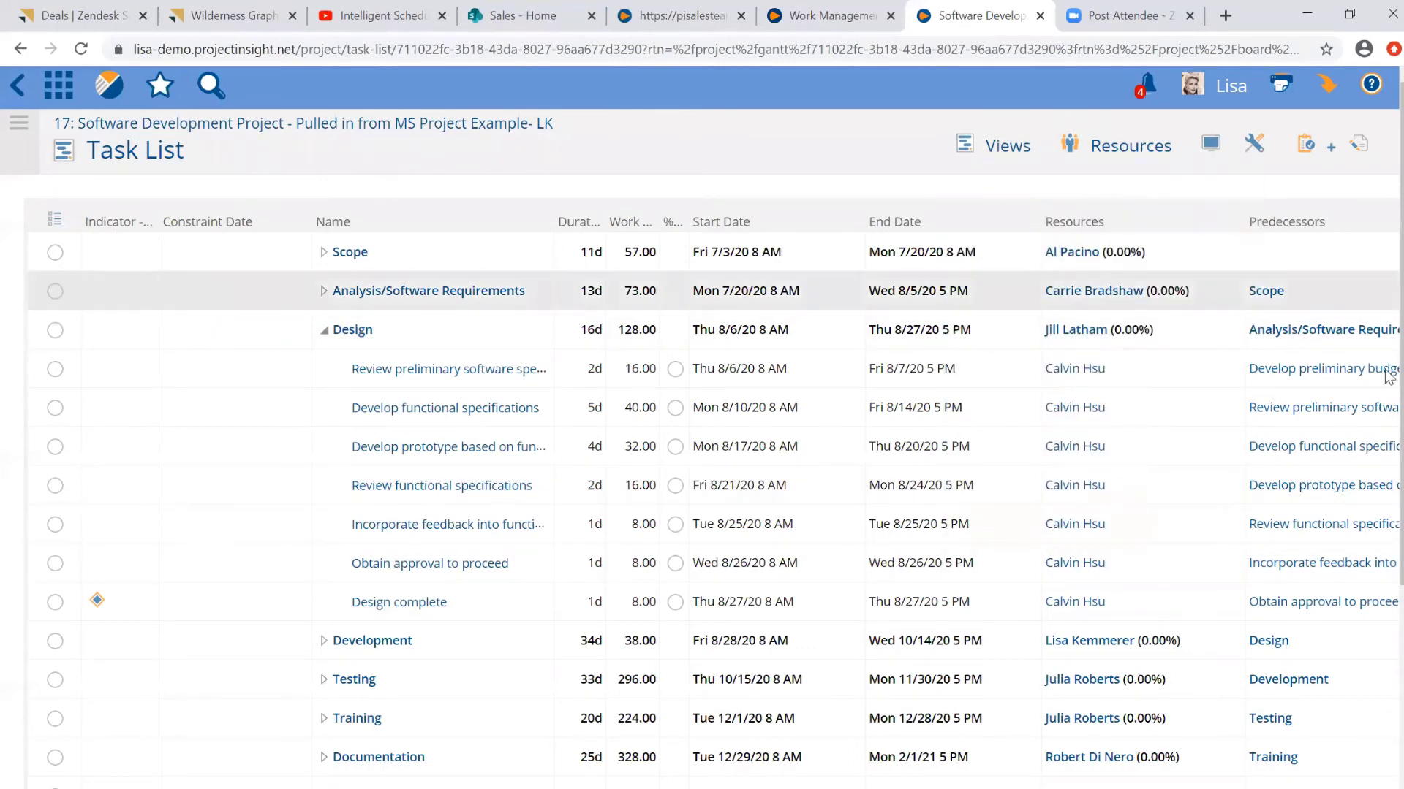
pyautogui.moveTo(58, 87)
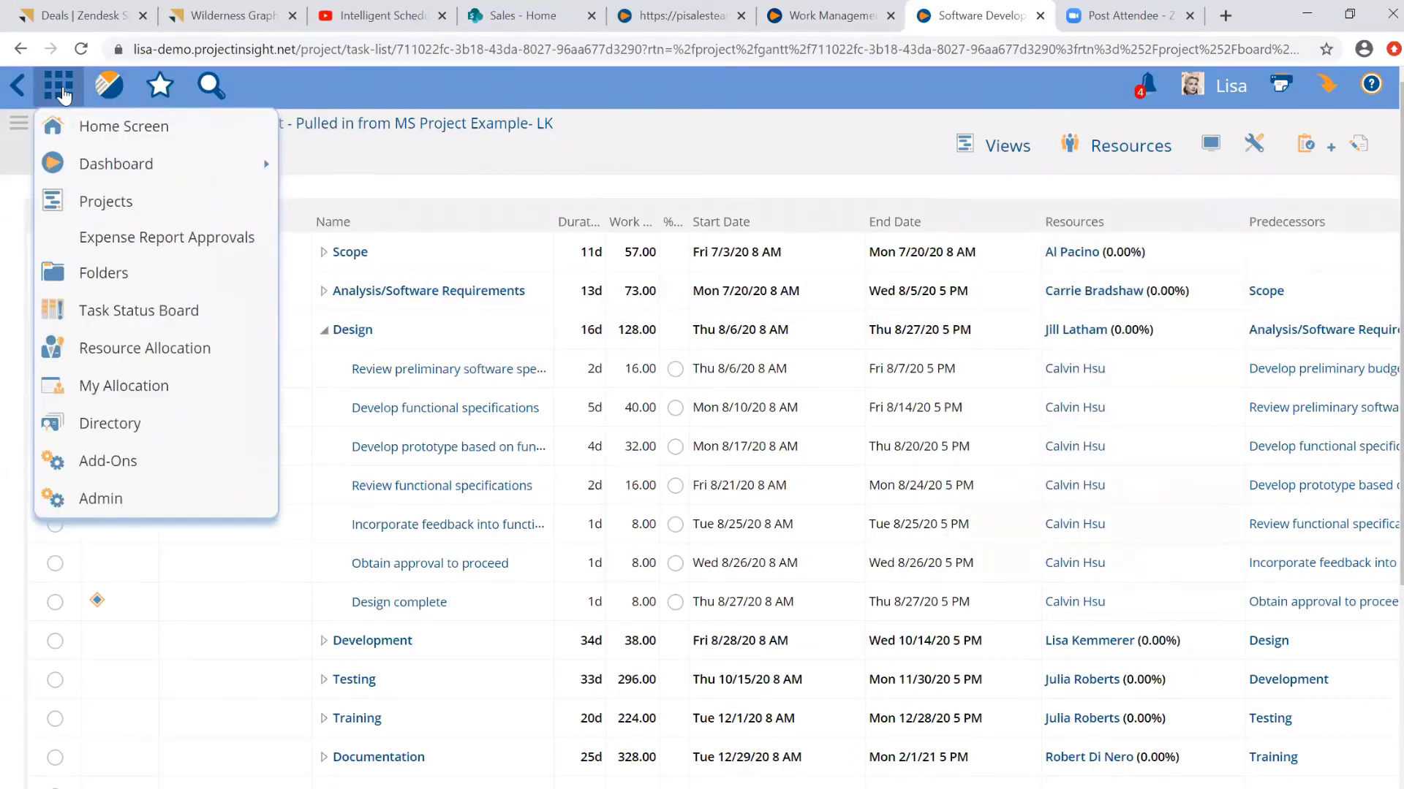
pyautogui.click(90, 133)
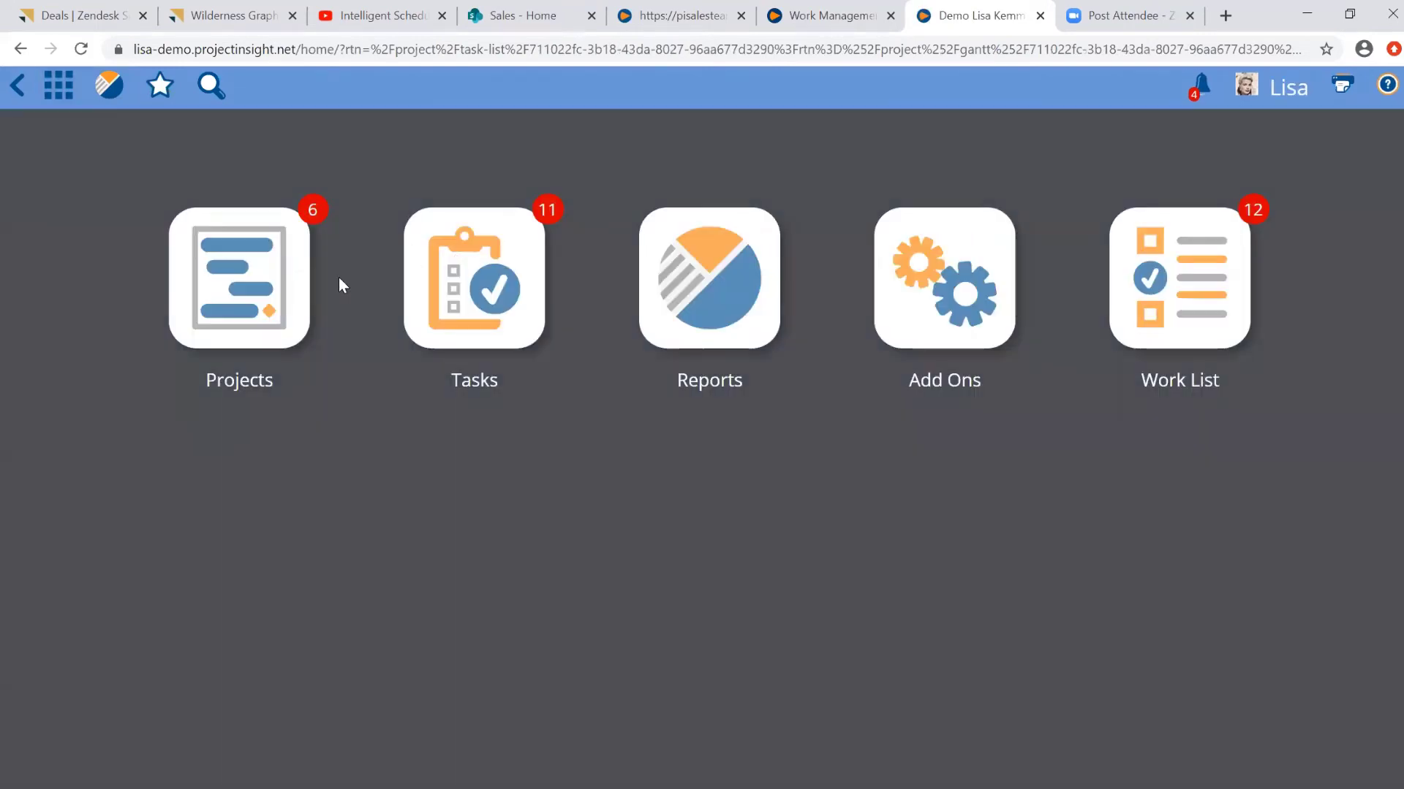
pyautogui.click(249, 315)
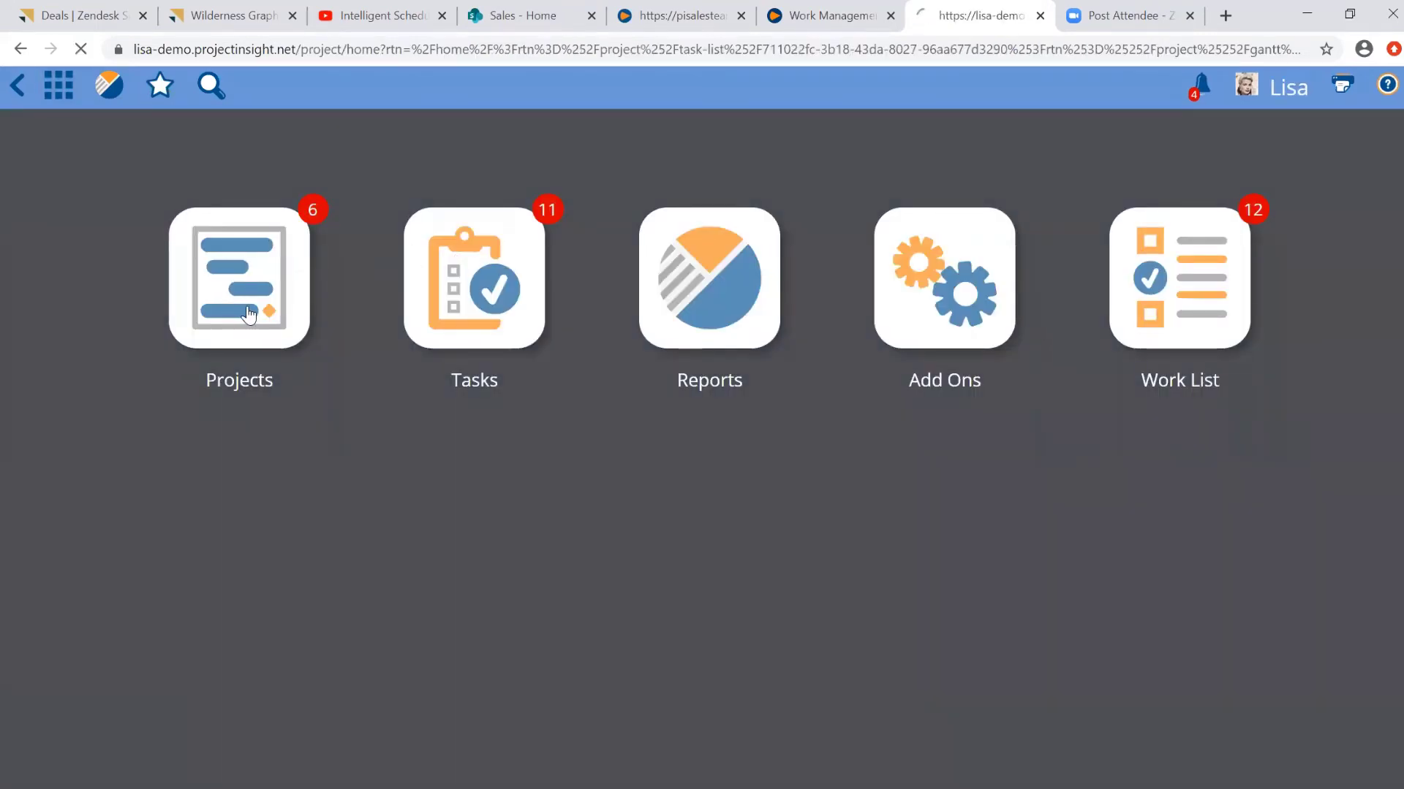
pyautogui.scroll(-1, 1389, 139)
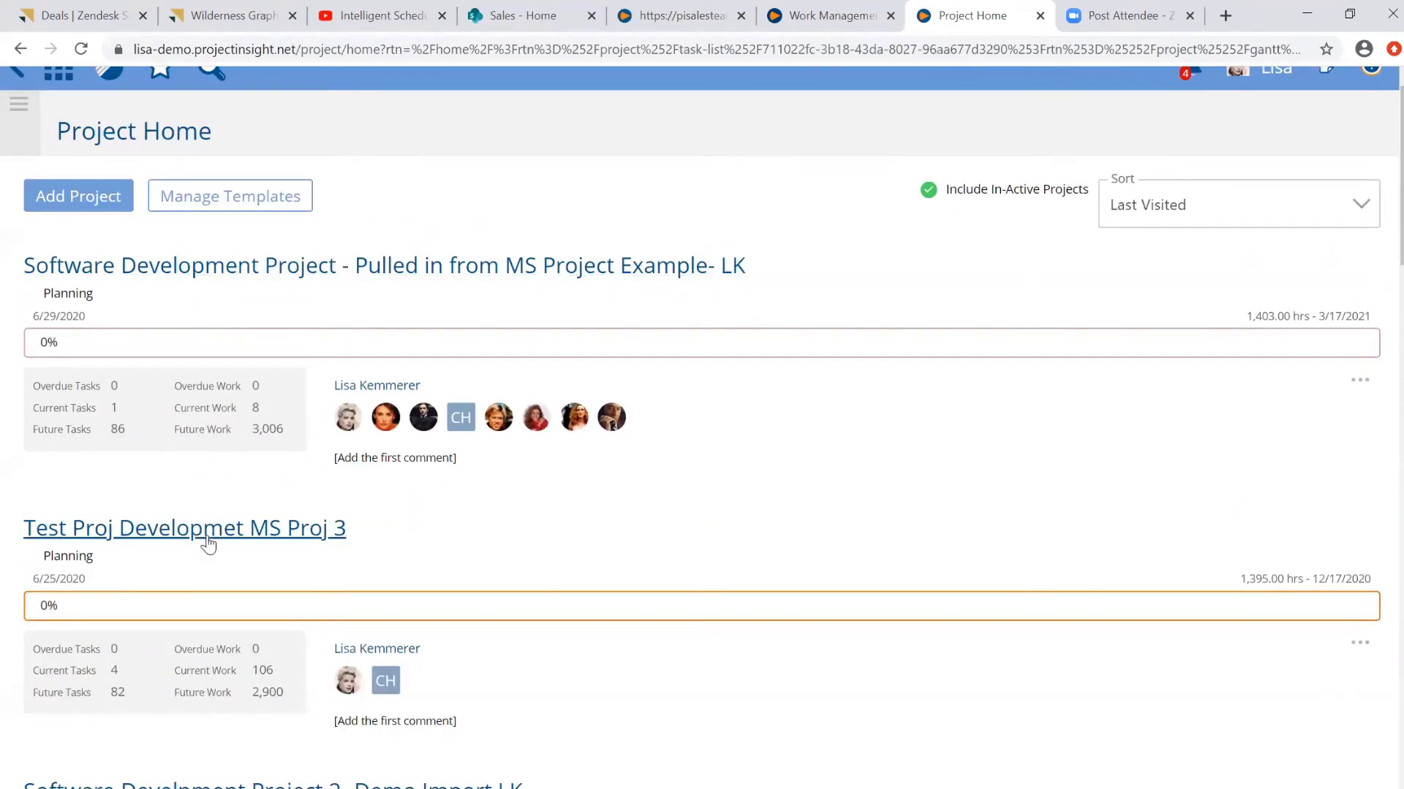
pyautogui.scroll(-2, 1389, 237)
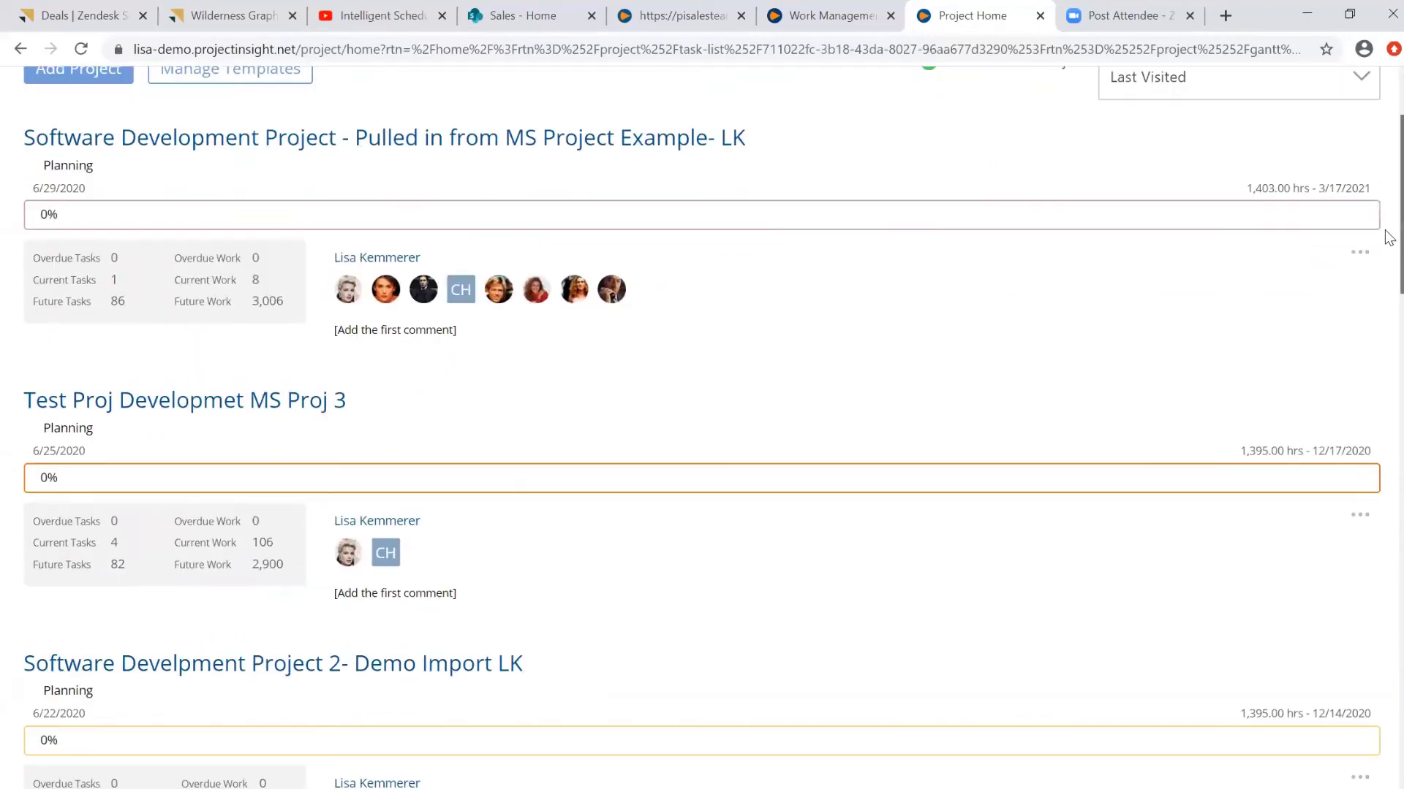
pyautogui.scroll(1, 1388, 237)
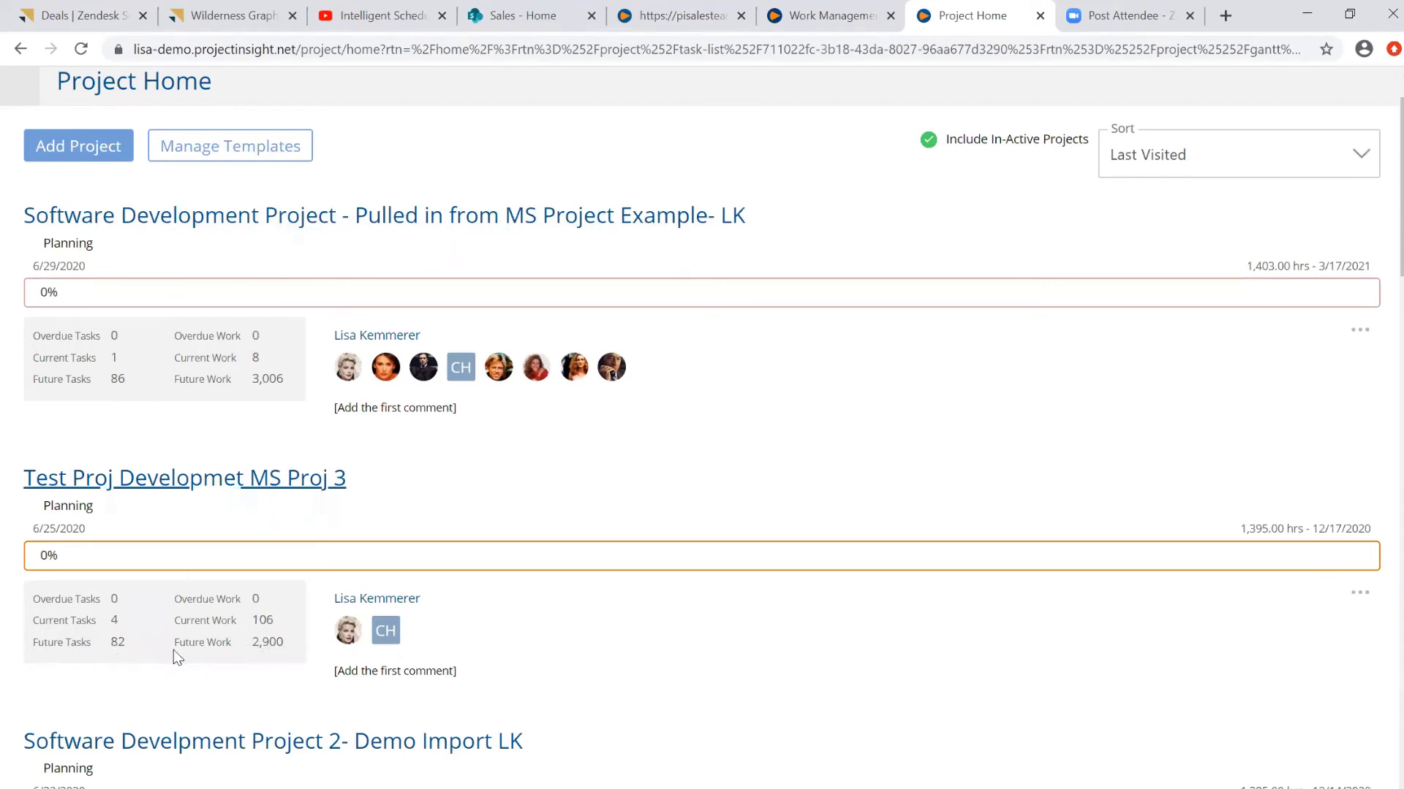
pyautogui.scroll(1, 201, 365)
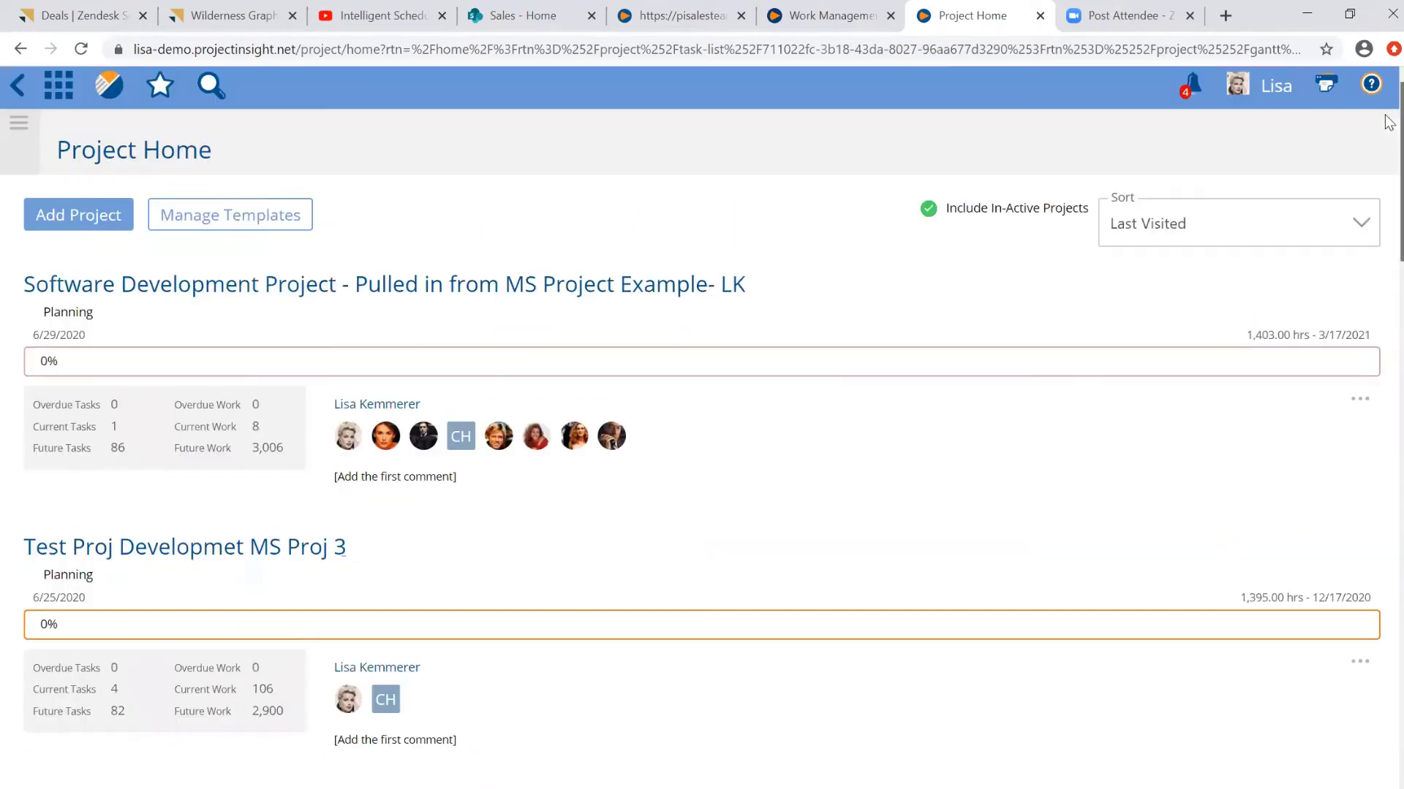
pyautogui.click(113, 87)
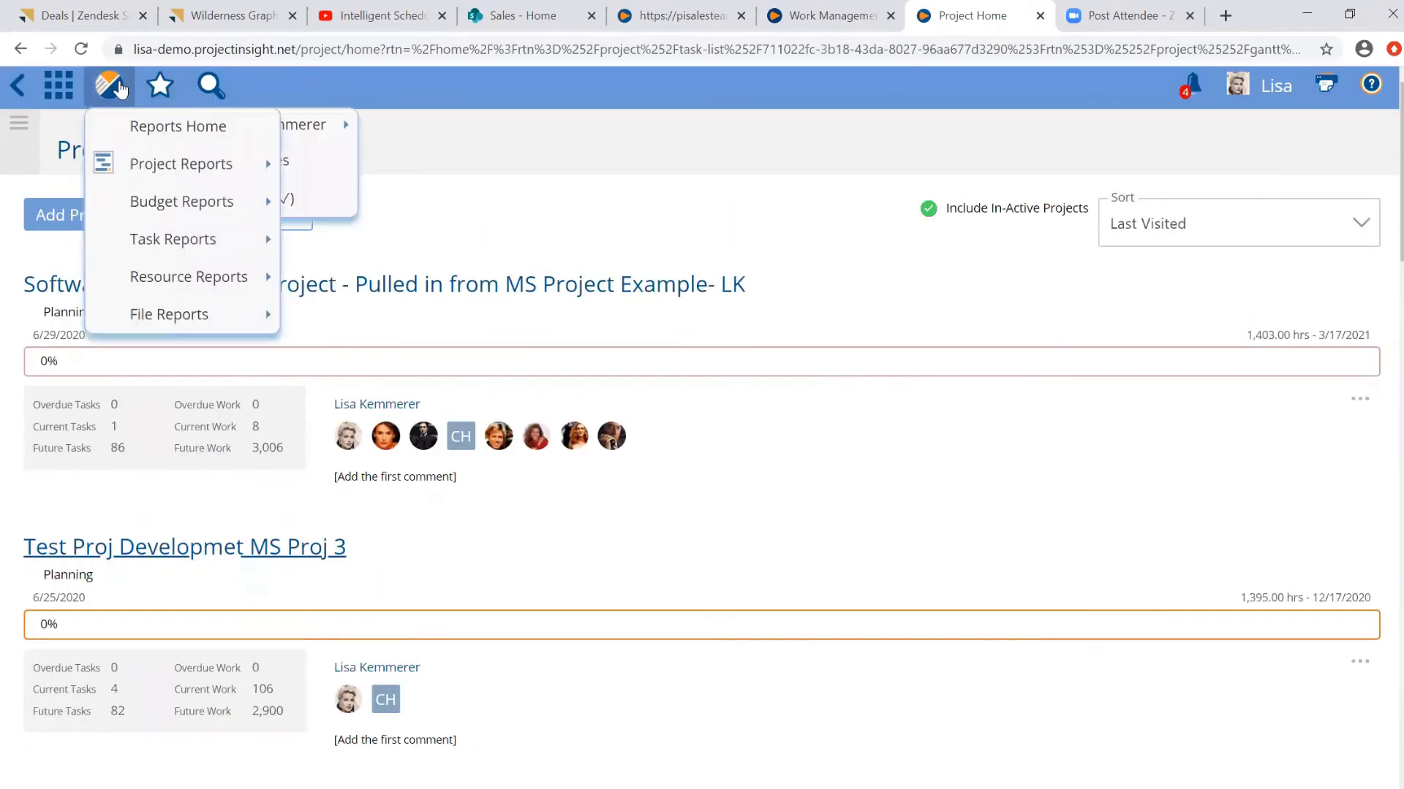
pyautogui.click(73, 92)
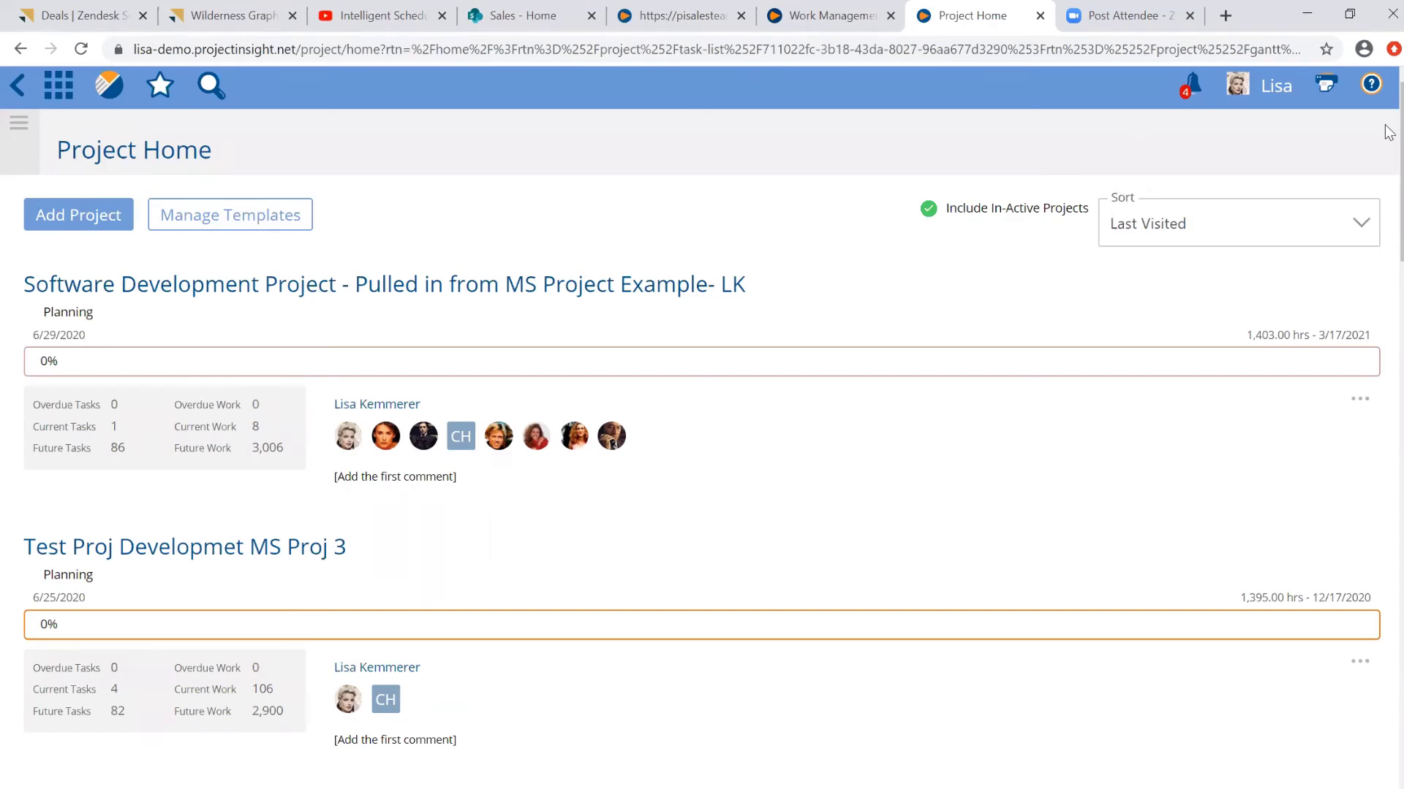
pyautogui.scroll(-3, 1387, 168)
pyautogui.scroll(3, 1389, 132)
pyautogui.scroll(-1, 1388, 182)
pyautogui.scroll(1, 1388, 161)
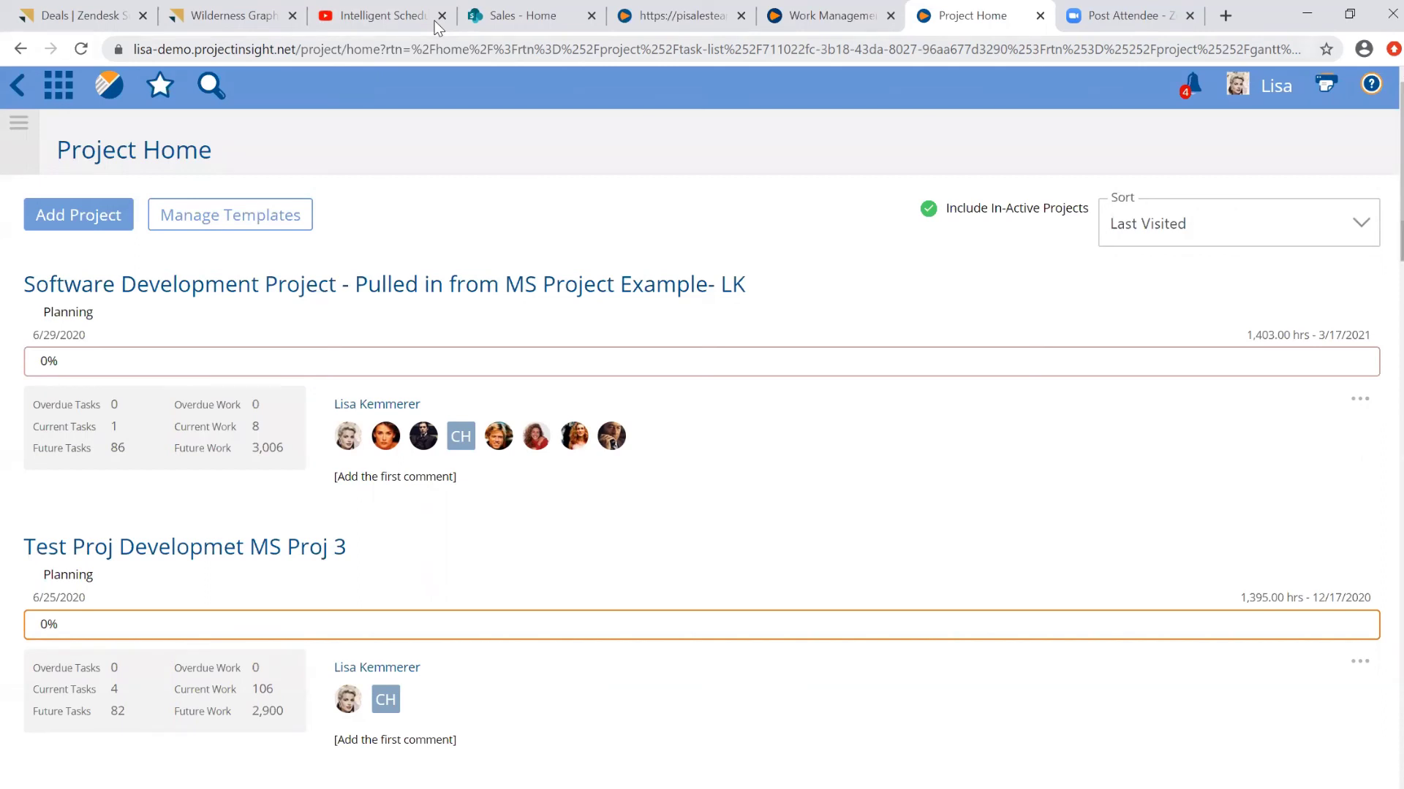
pyautogui.scroll(-3, 1387, 155)
pyautogui.scroll(3, 1389, 140)
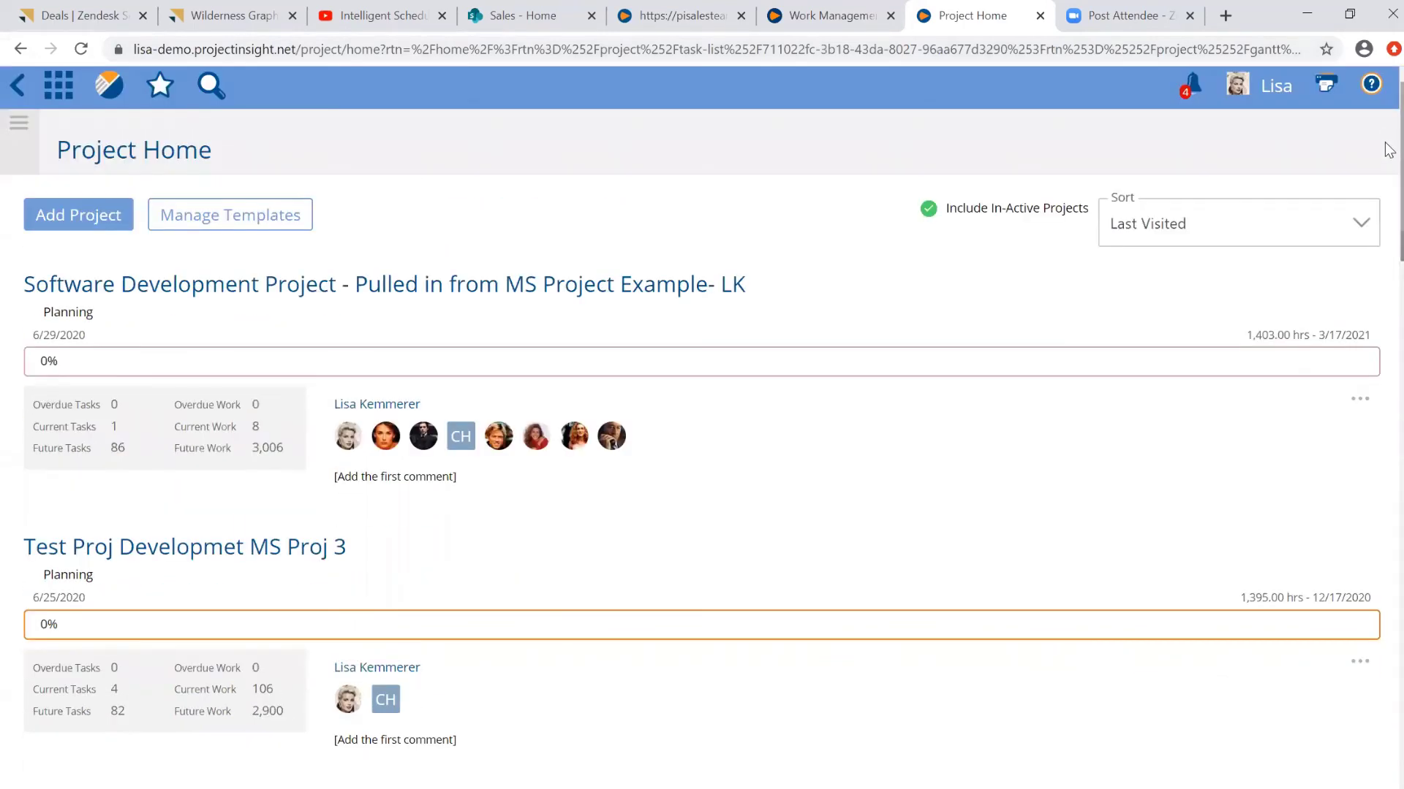
pyautogui.scroll(-3, 1389, 176)
pyautogui.scroll(3, 1389, 140)
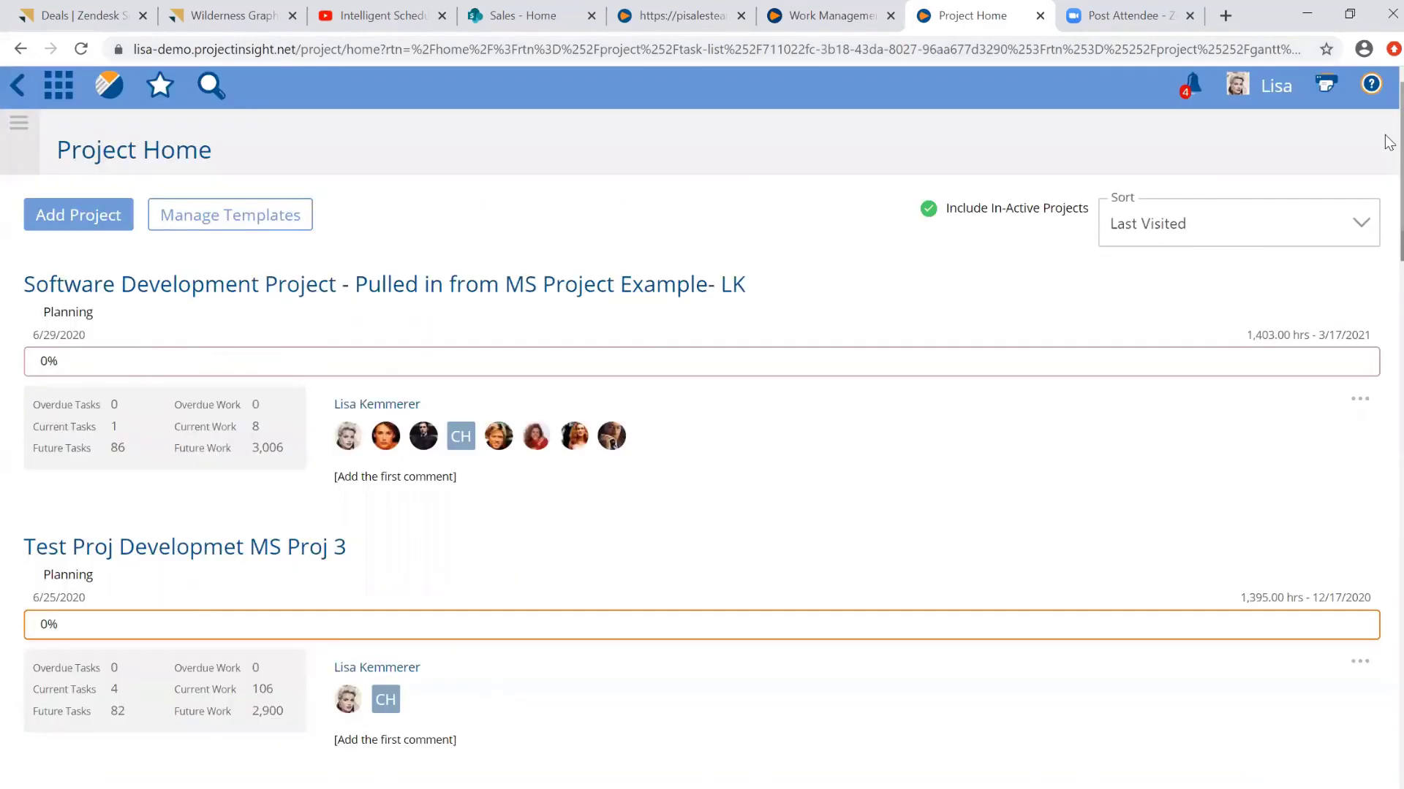